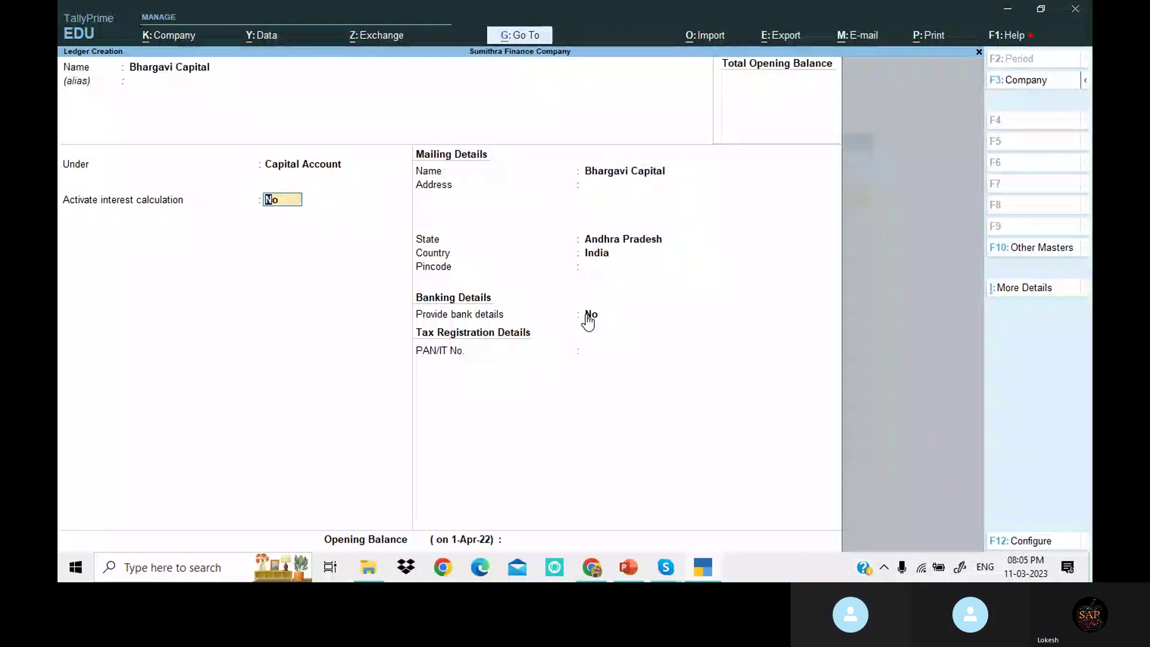
- Activate interest calculation for the partner's capital ledger and set the interest rate to 10%
click(161, 572)
click(296, 315)
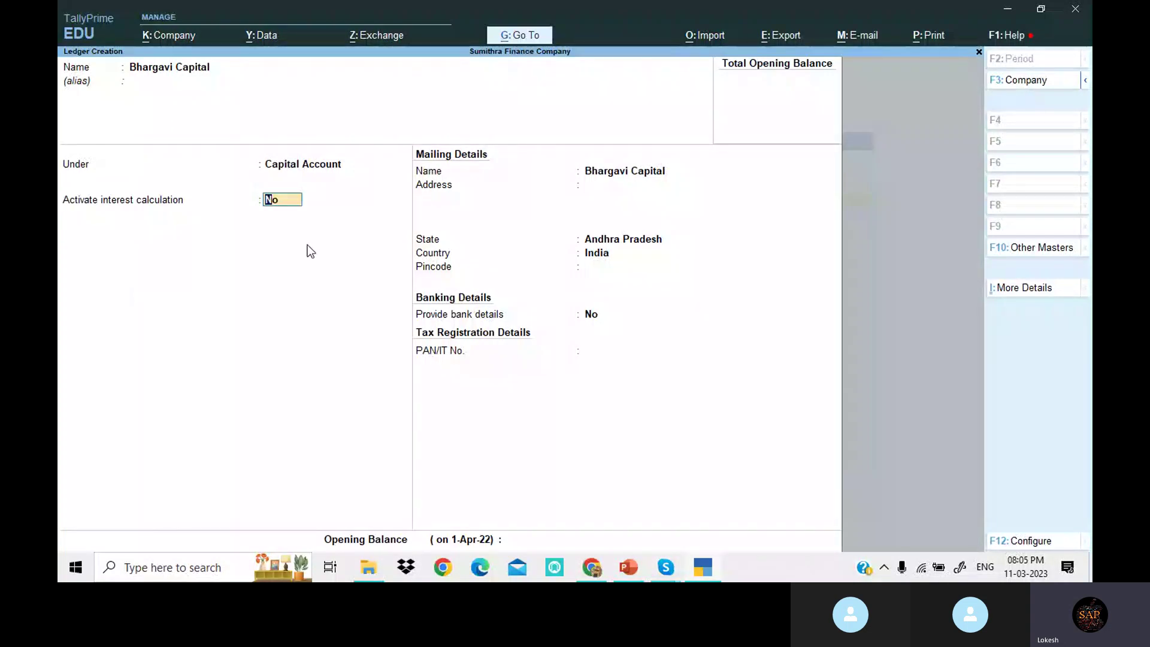
text(y)
key(Return)
key(Return)
key(Return)
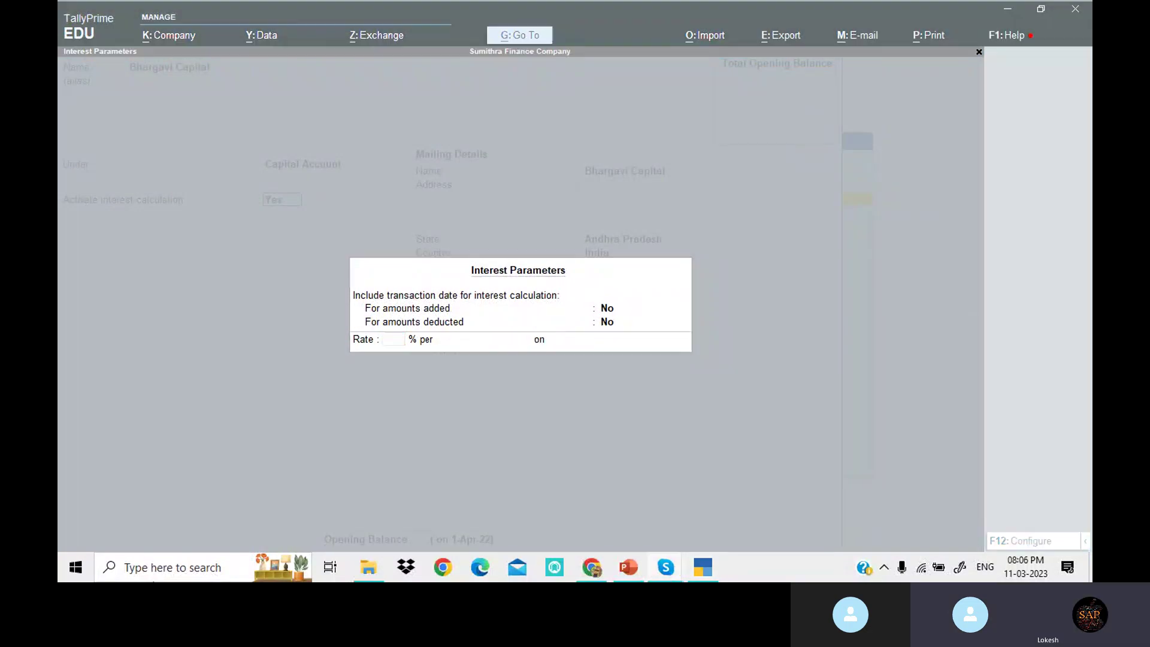
click(397, 345)
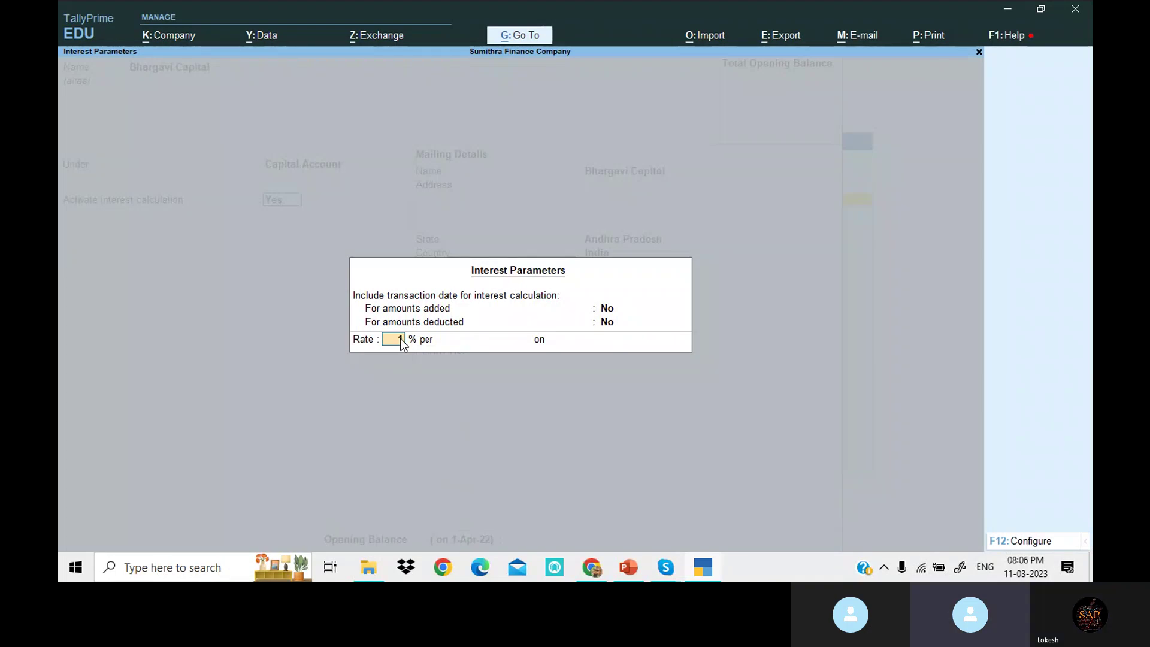
text(10)
key(Return)
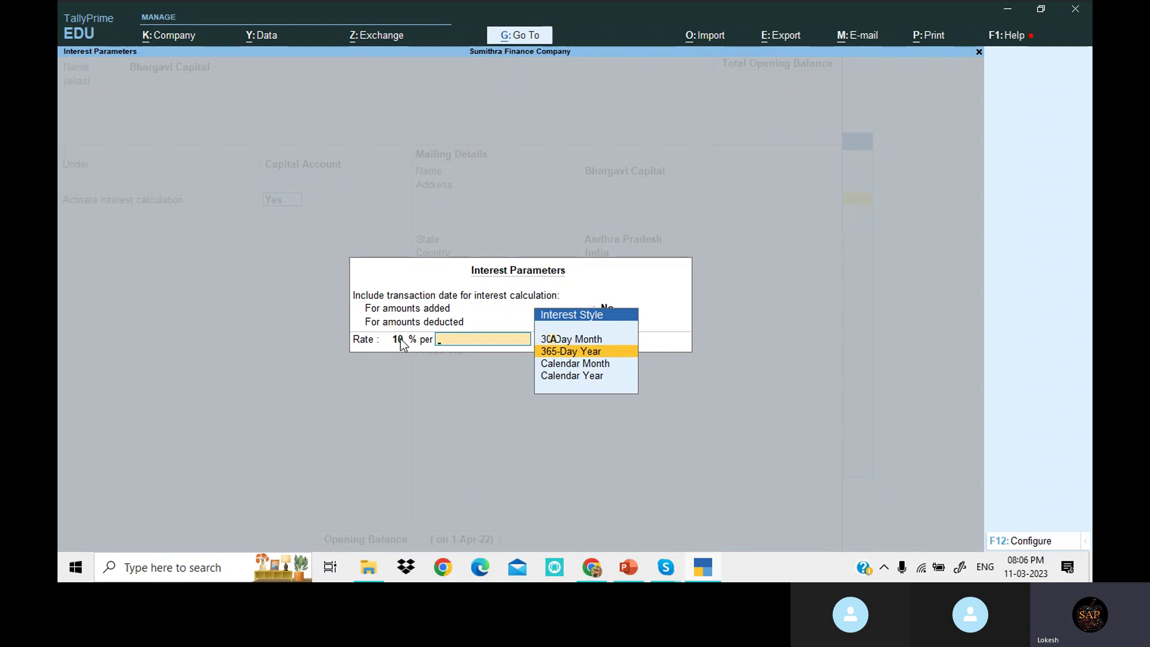
- Choose 365-Day Year as the interest style, keep the remaining ledger details at their defaults, and save the capital ledger
key(Return)
key(Return)
key(Return)
key(Return)
key(Return)
key(Return)
key(Return)
key(Return)
key(Return)
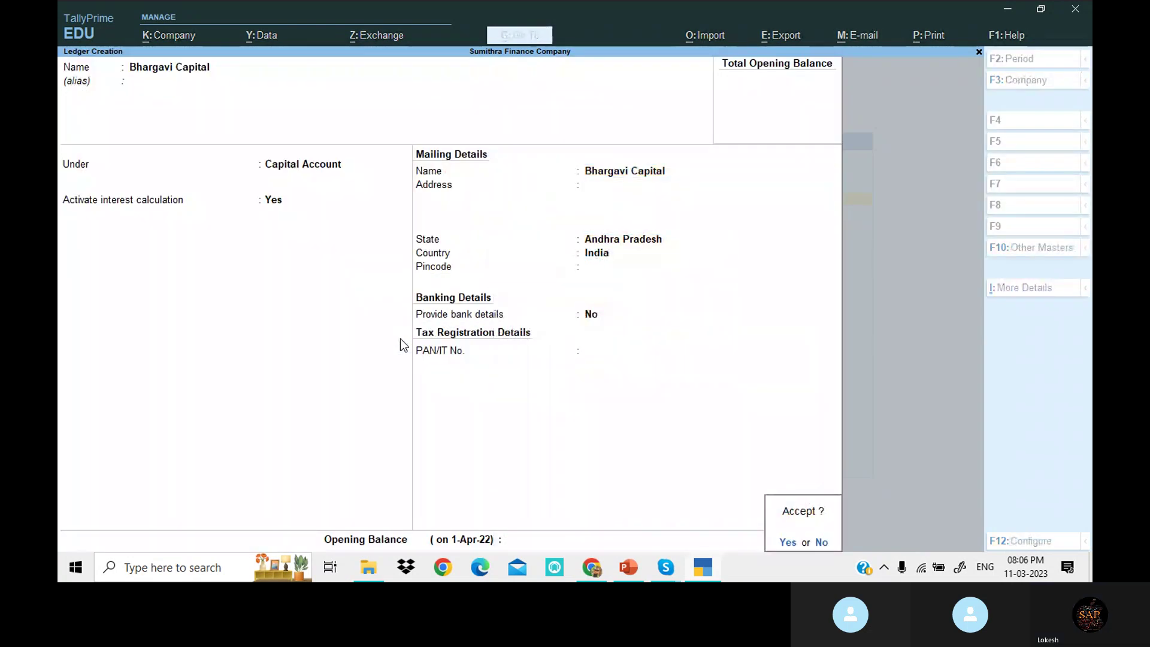
key(Return)
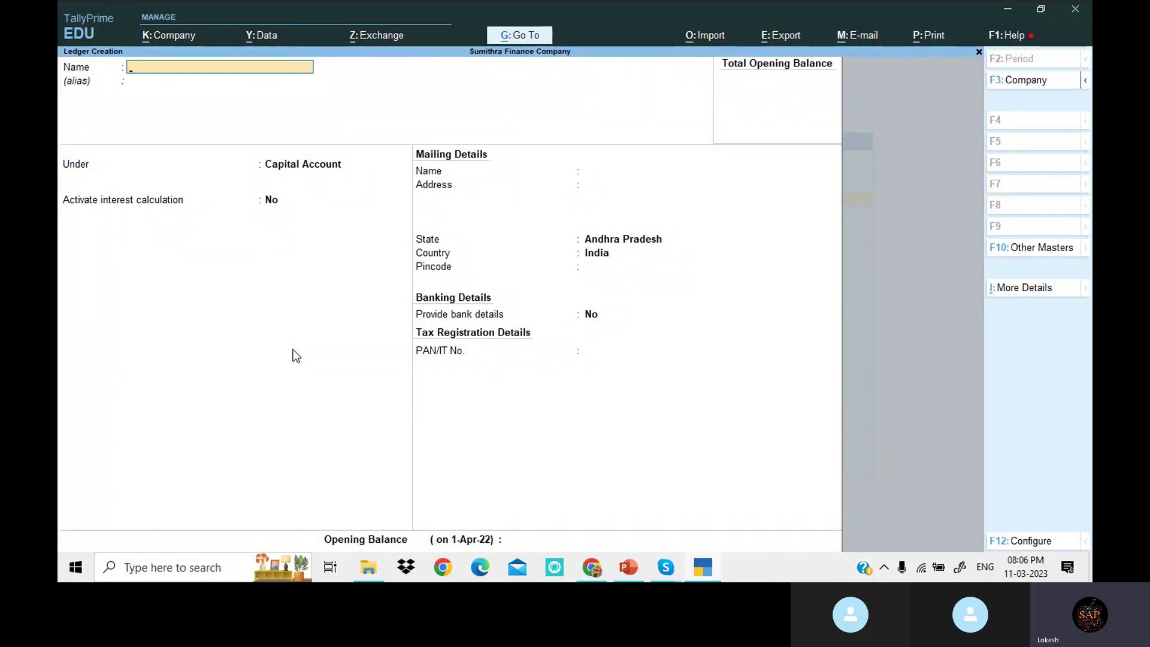
- Create a ledger named Rent under Indirect Expenses, with interest calculation off
text(Rent)
key(Return)
text(ind)
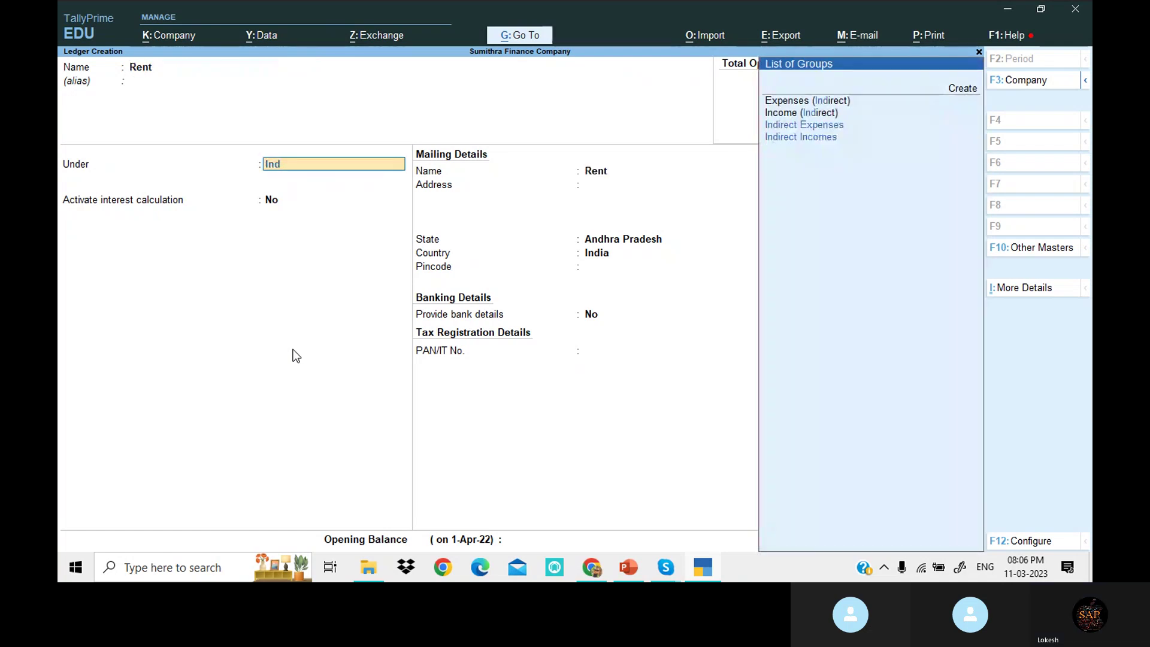
key(Return)
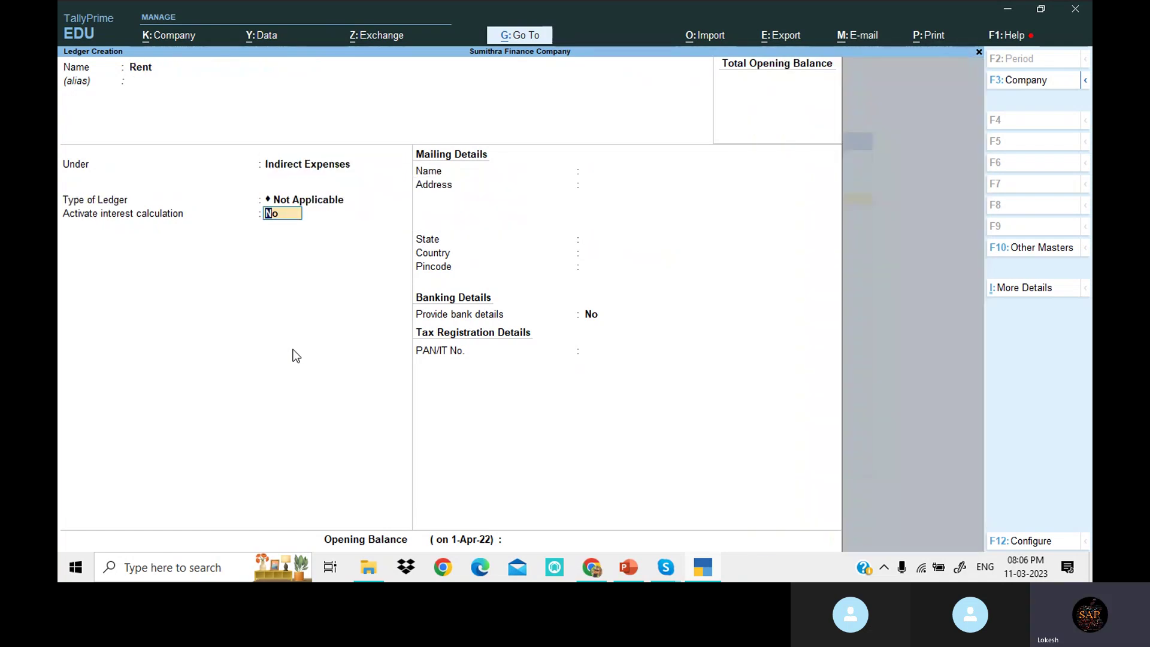
key(Return)
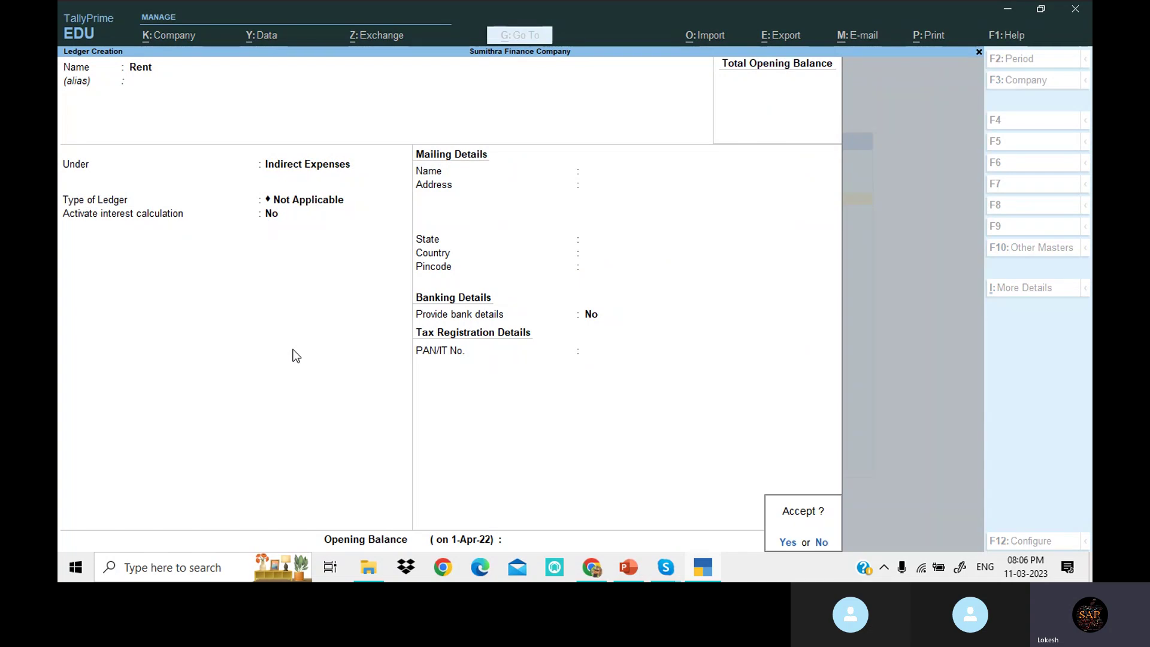
key(Return)
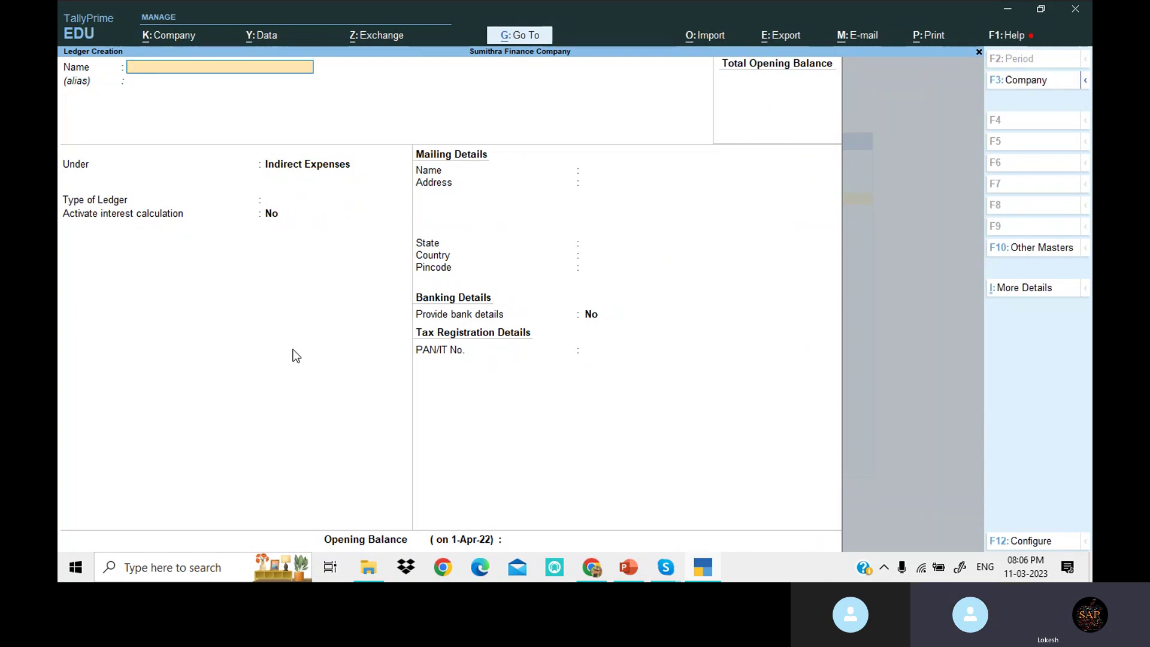
- Create a ledger named Electricity Bill under Indirect Expenses, keeping the default details
text(Elec)
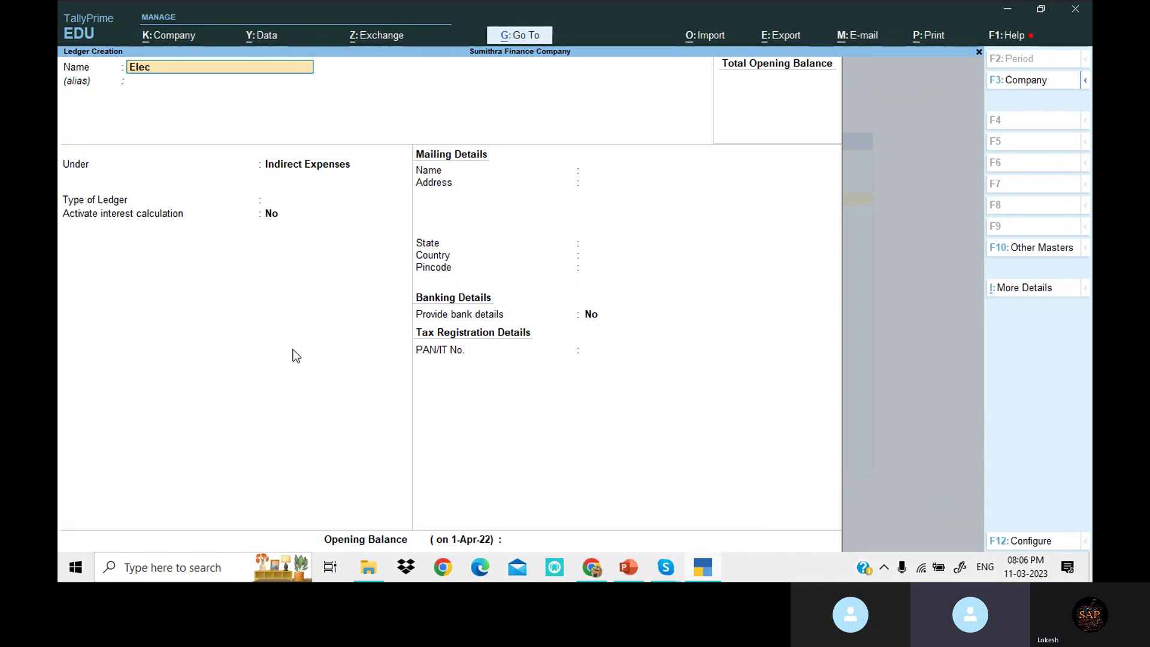
text(tricity b)
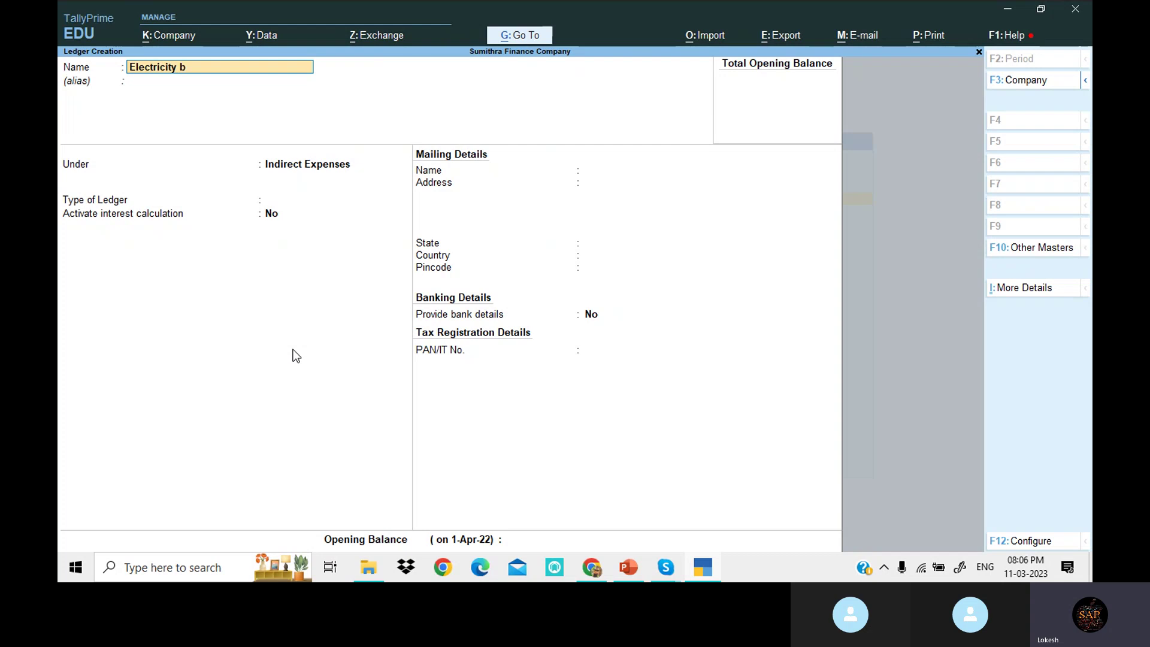
text(ill)
key(Return)
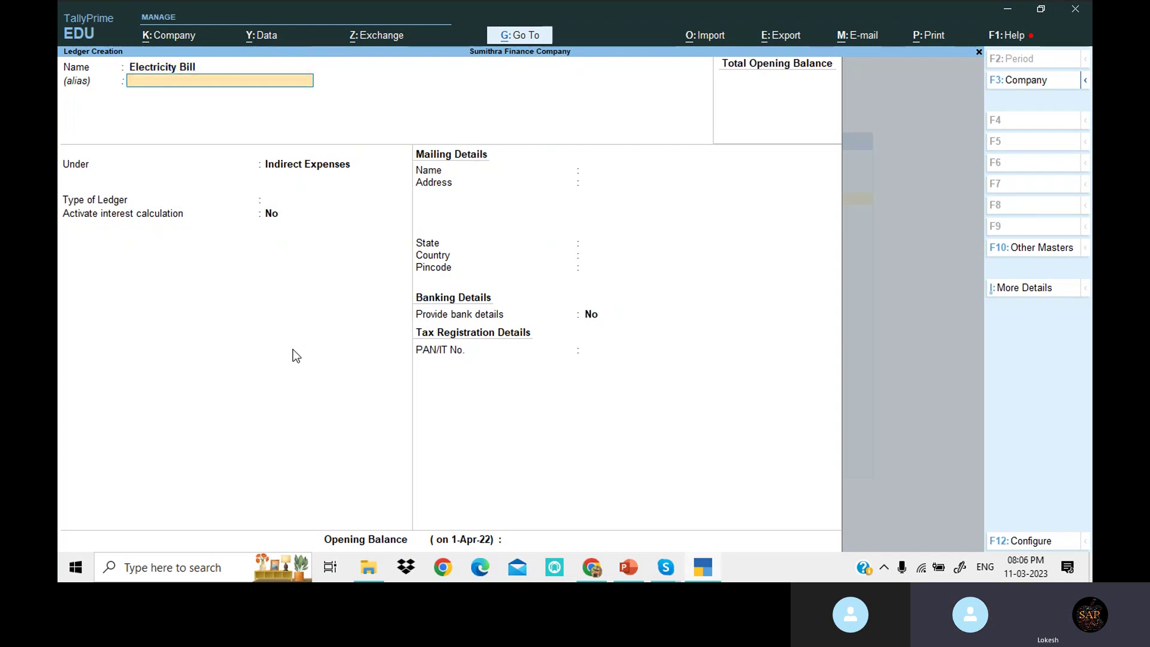
key(Return)
key(ctrl+a)
- Create a ledger named Tele Charges under Indirect Expenses, with ledger type Not Applicable and no opening balance
text(Tele)
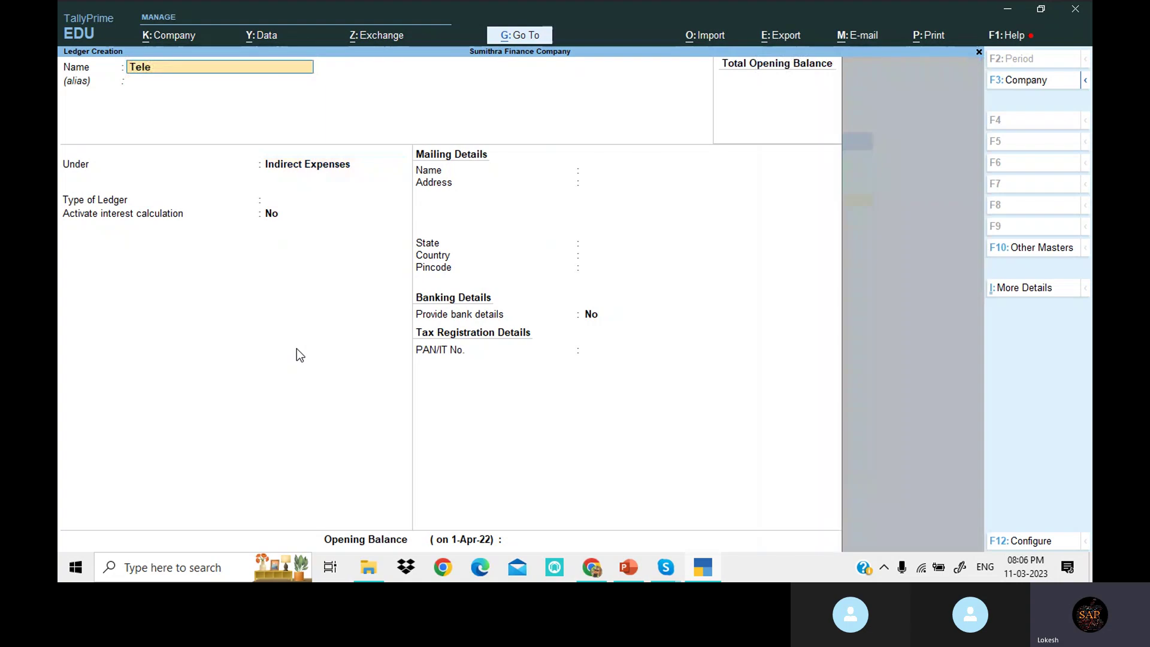
text( Charges)
key(Return)
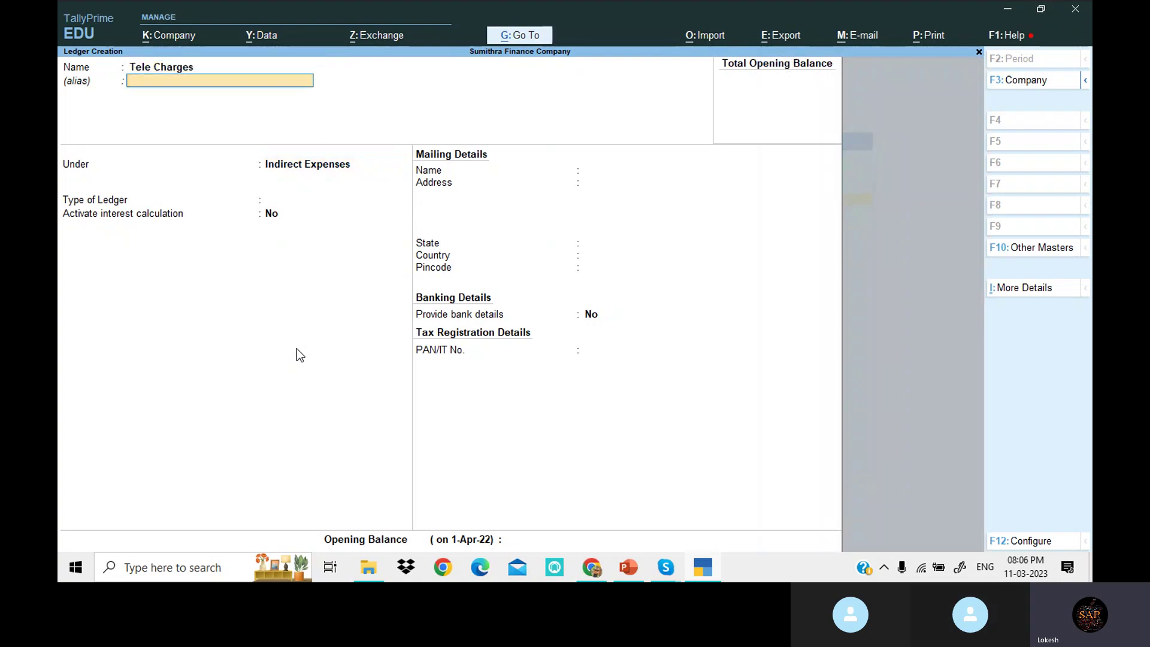
key(Return)
key(Return)
key(Return)
key(Return)
key(Return)
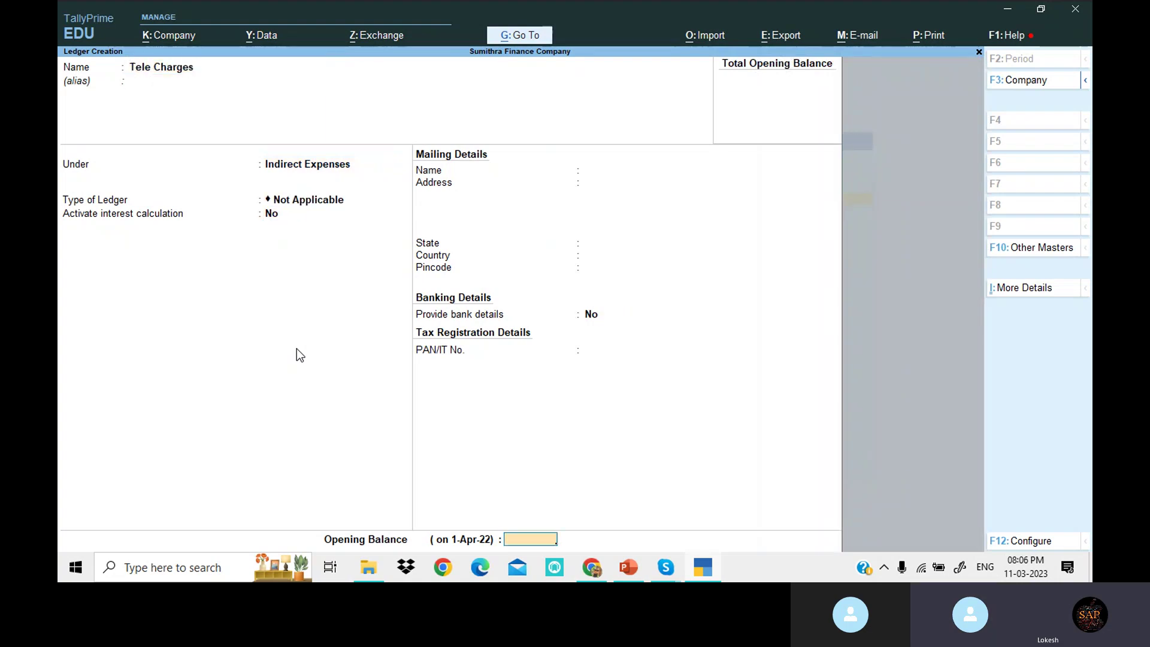
key(Return)
- Create a ledger named Commission Received under Indirect Incomes, with ledger type Not Applicable and no bank details
text(Commiss)
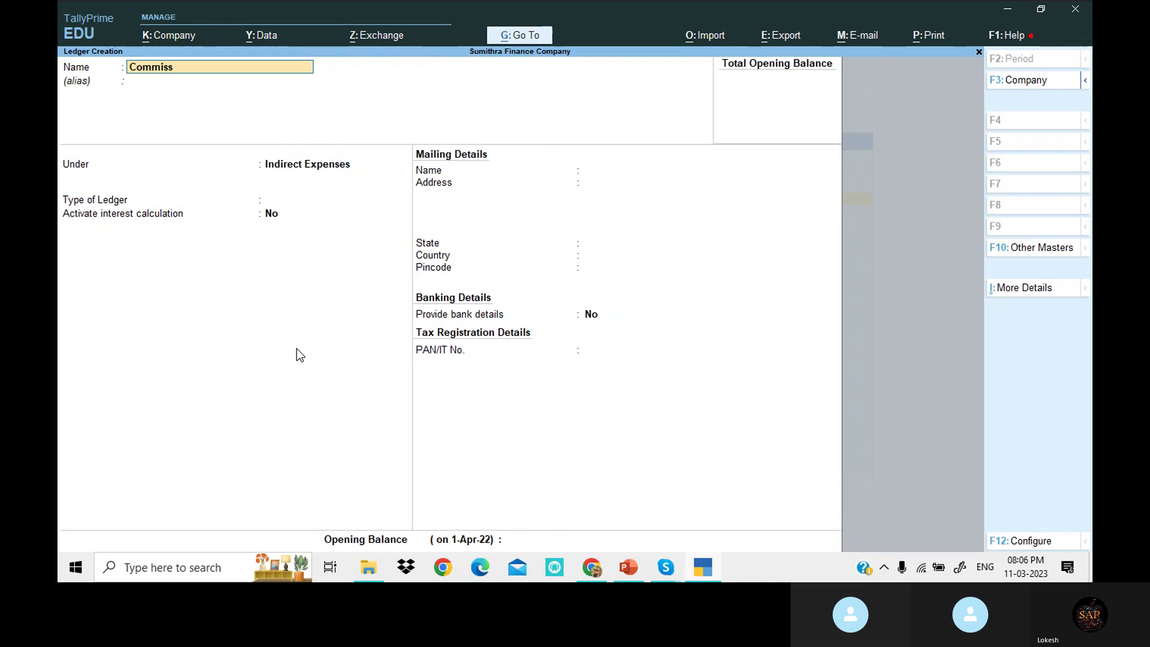
text(ion Received)
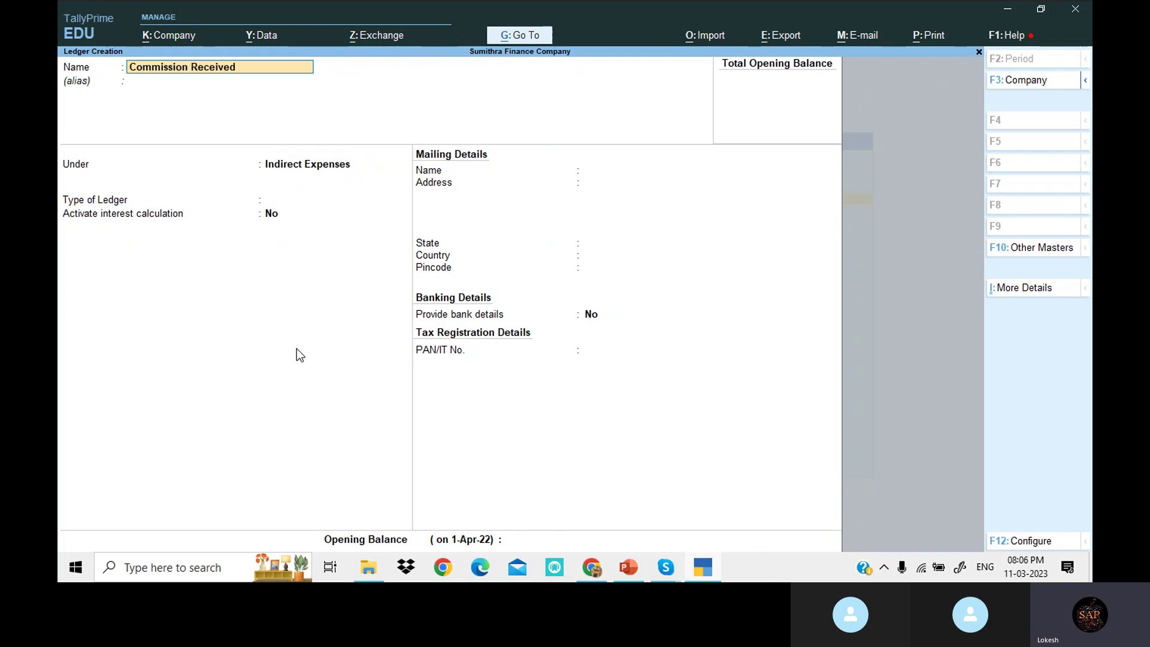
key(Return)
text(ind)
key(Return)
key(Return)
key(Return)
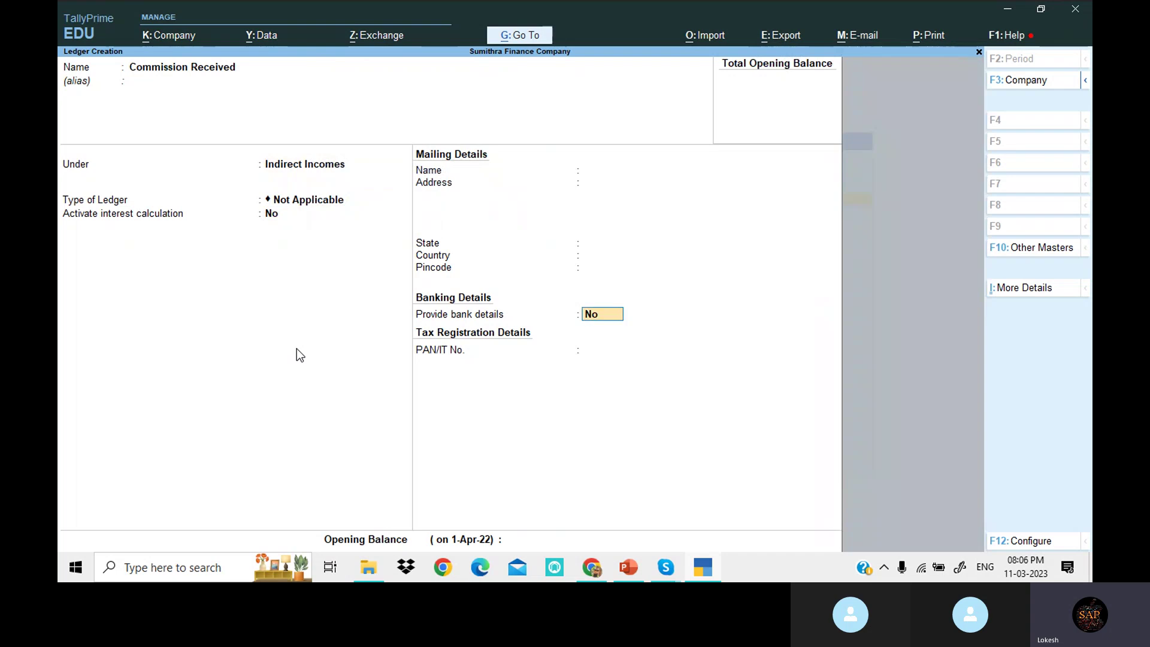
key(Return)
key(Return)
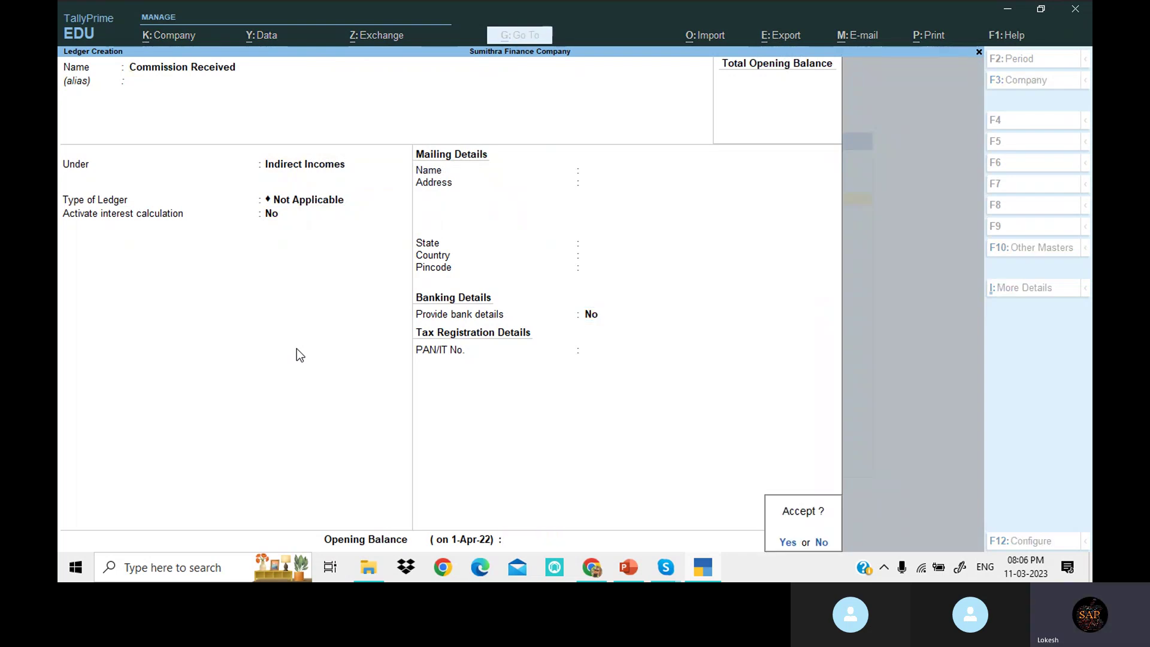
key(Return)
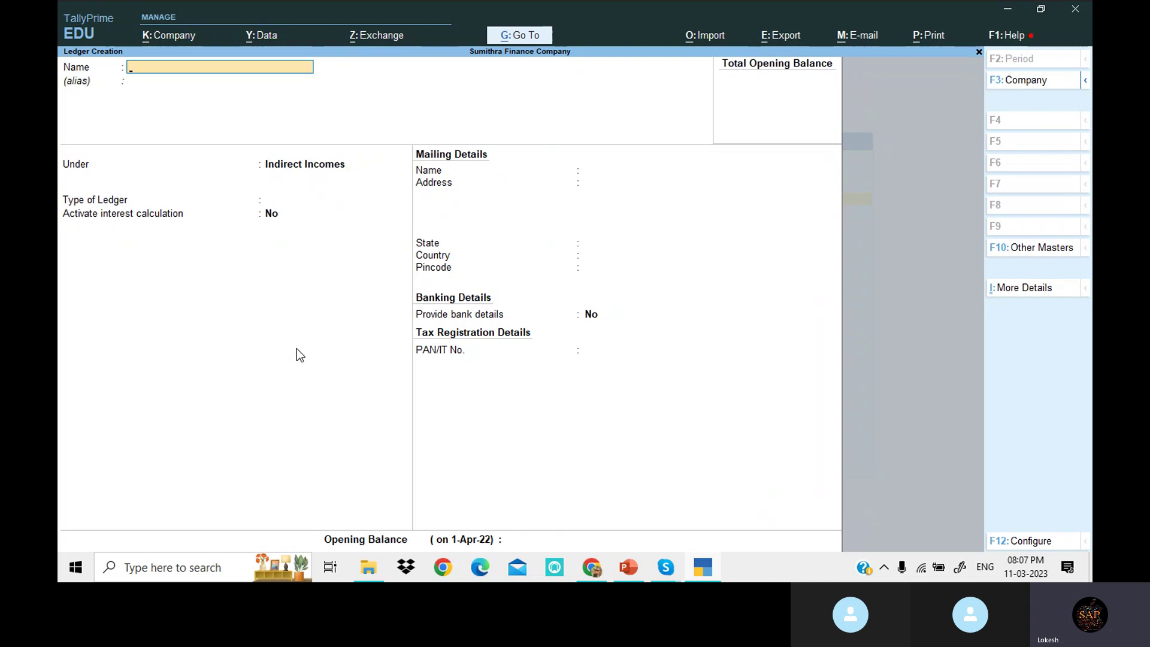
- Leave ledger creation and start a new Receipt voucher
key(Escape)
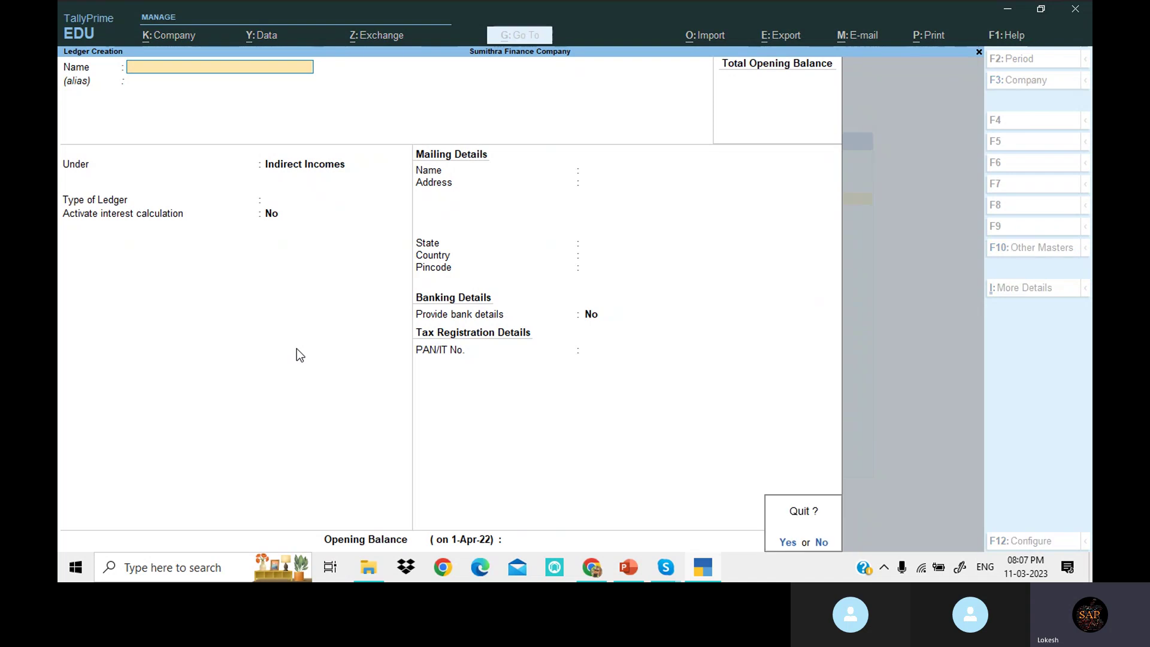
key(Return)
key(Escape)
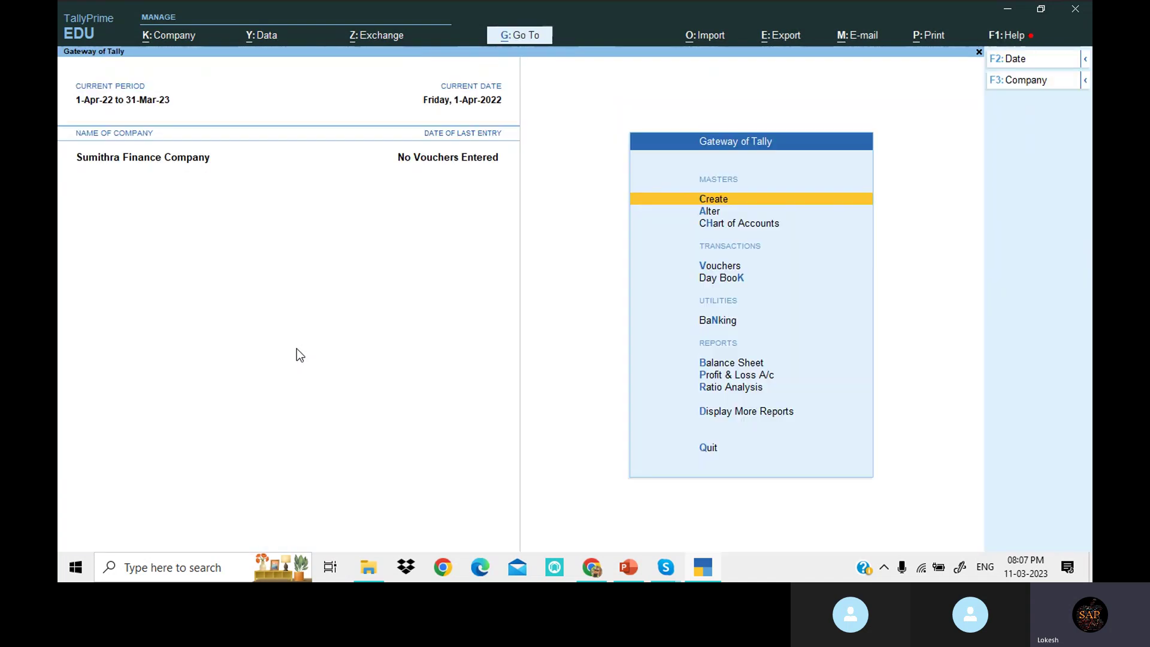
key(Down)
key(Down)
key(Down)
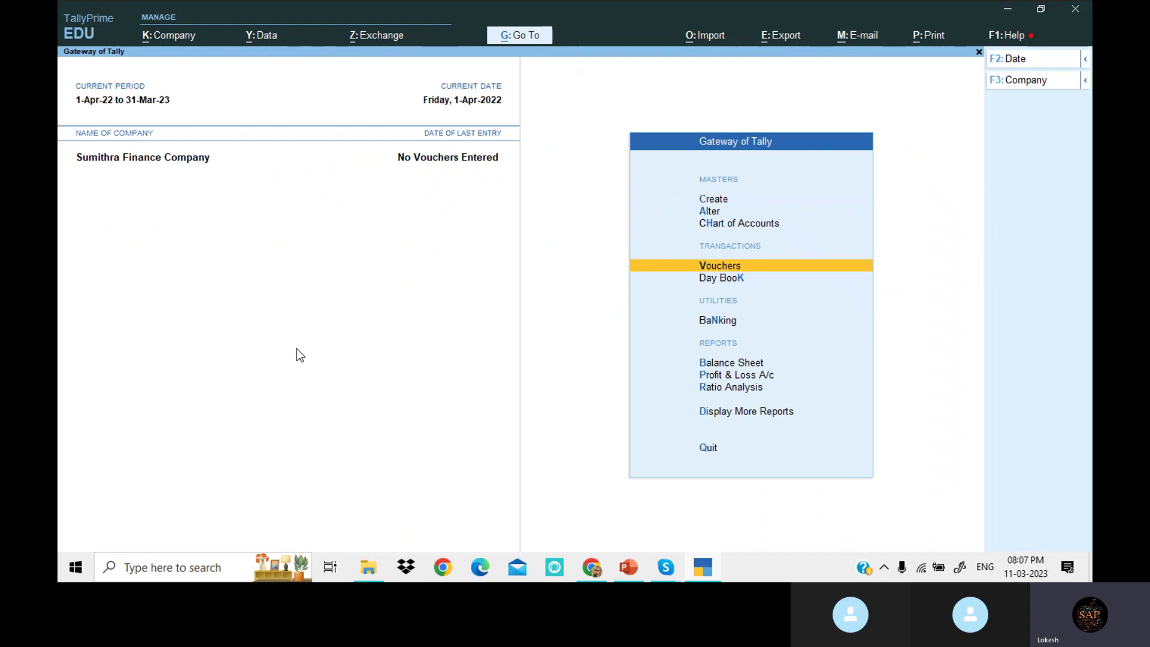
key(Return)
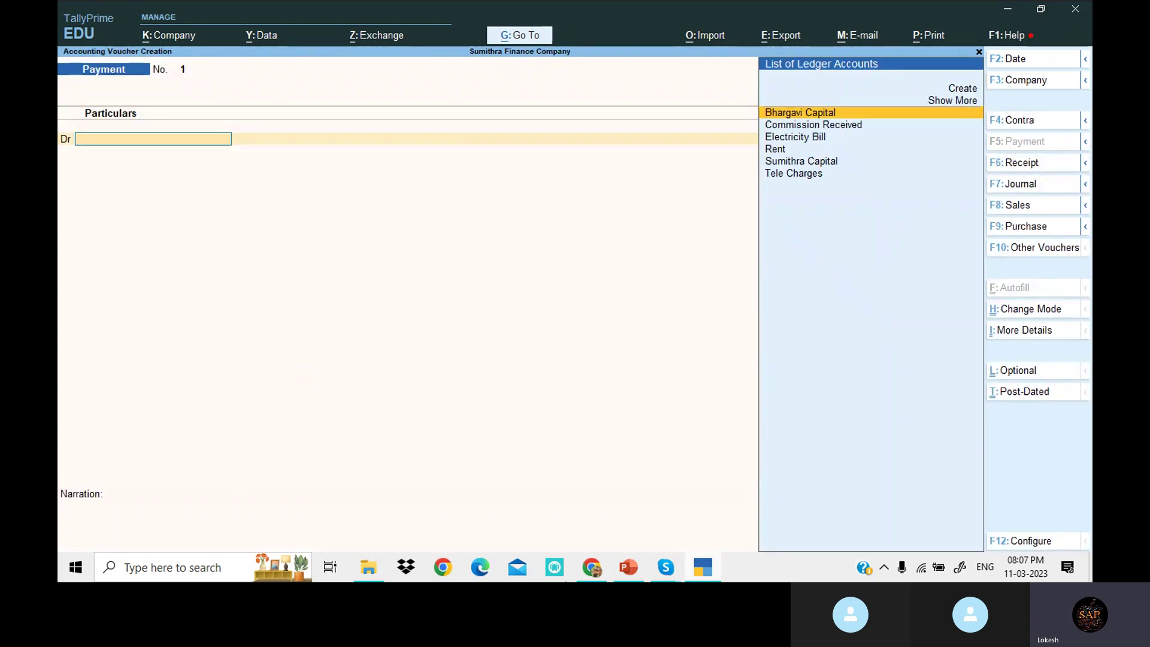
click(1043, 163)
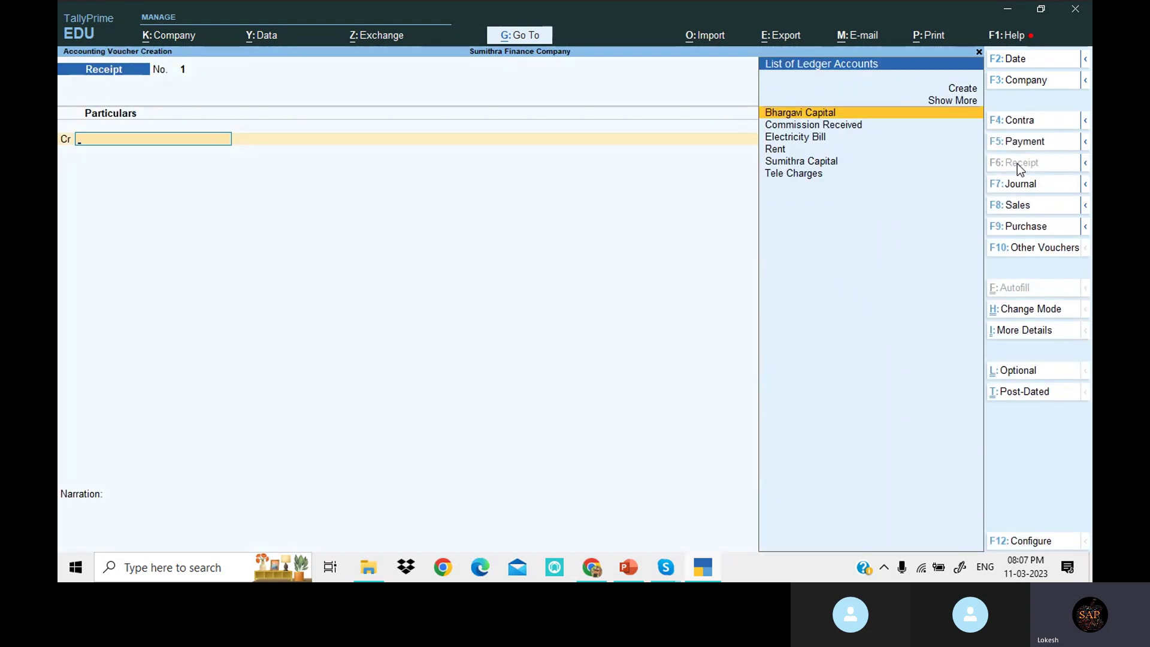
- Date the receipt voucher 1-4-2022 and credit 800000 to the capital ledger that shares the company's name
click(1030, 60)
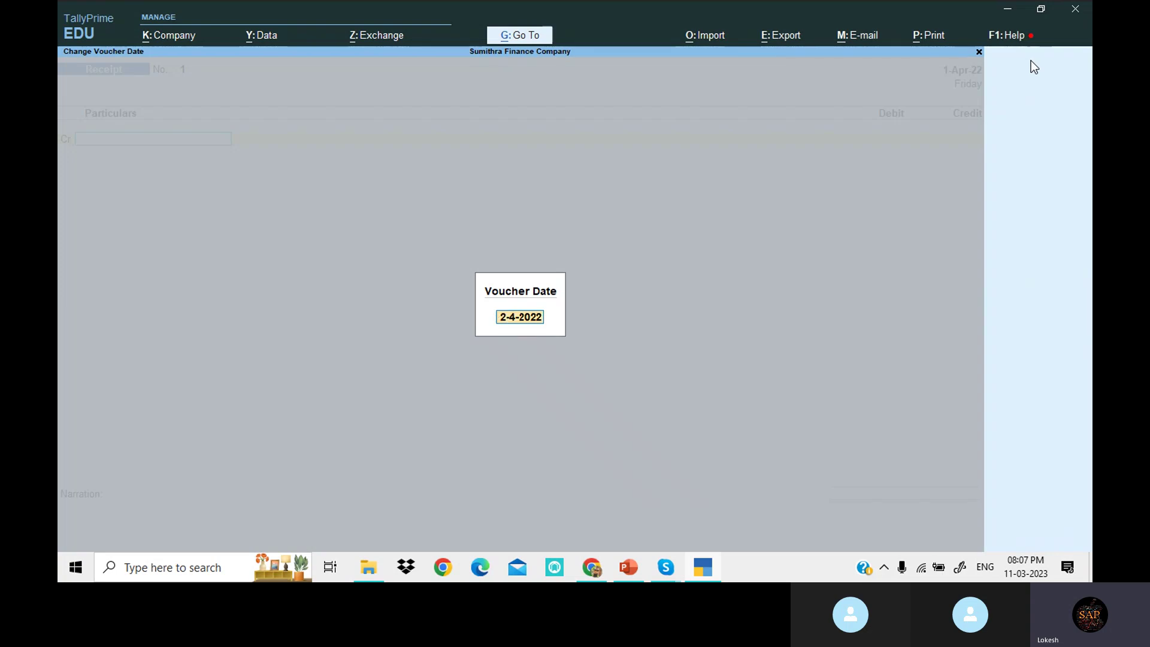
text(1-4)
key(Return)
text(s)
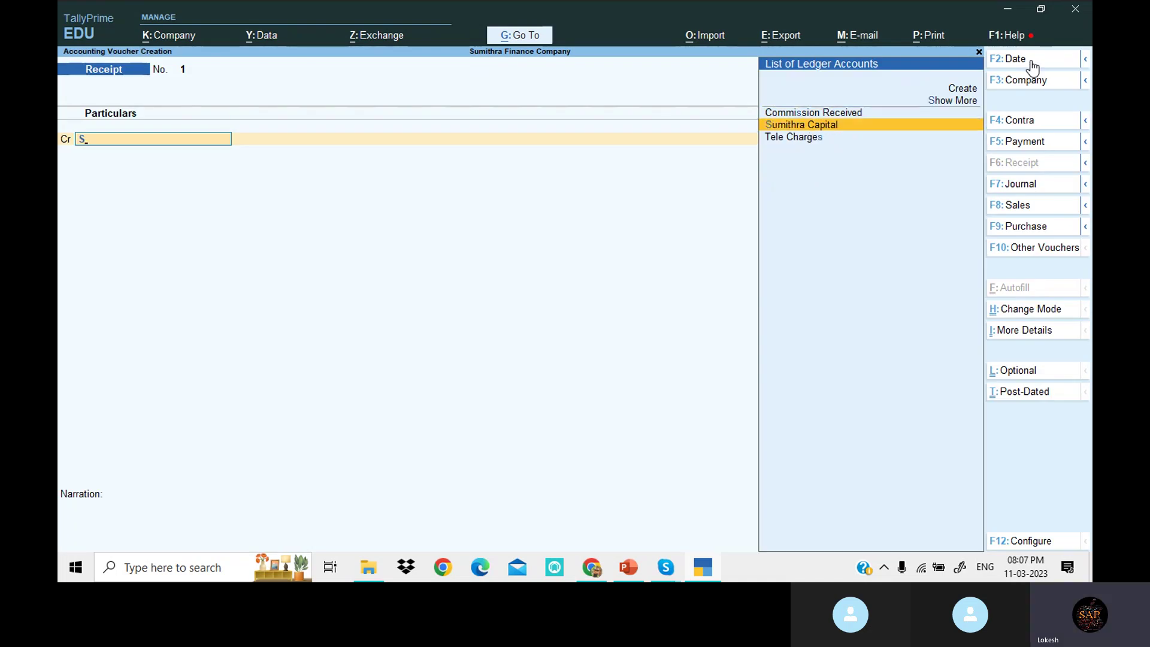
key(Return)
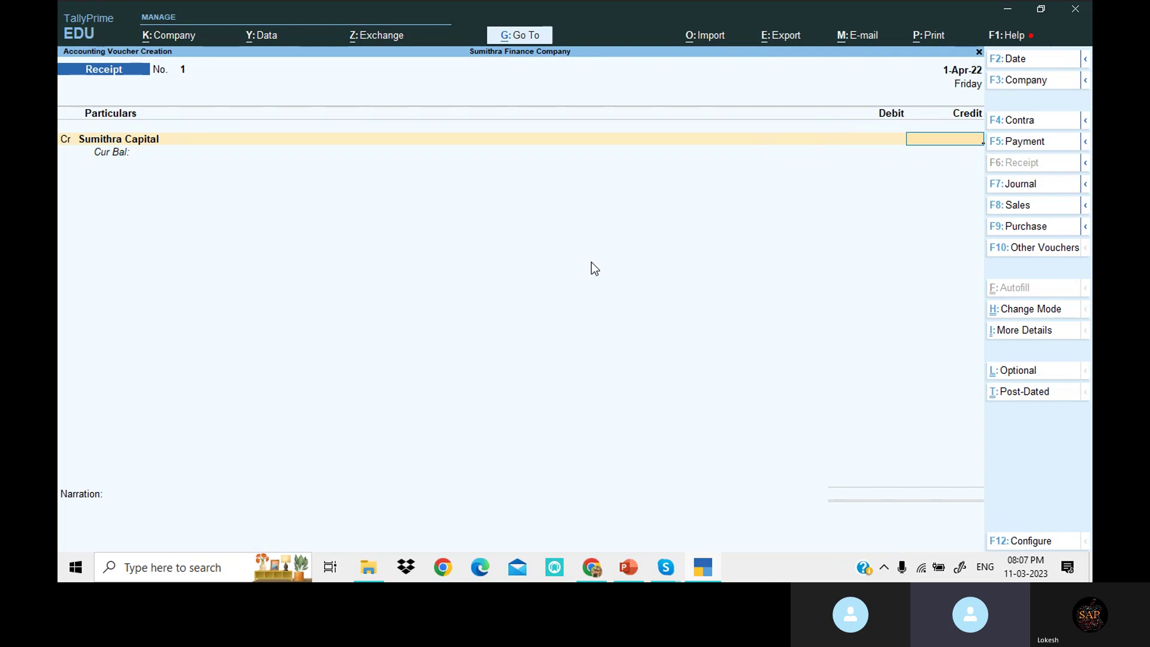
text(800000)
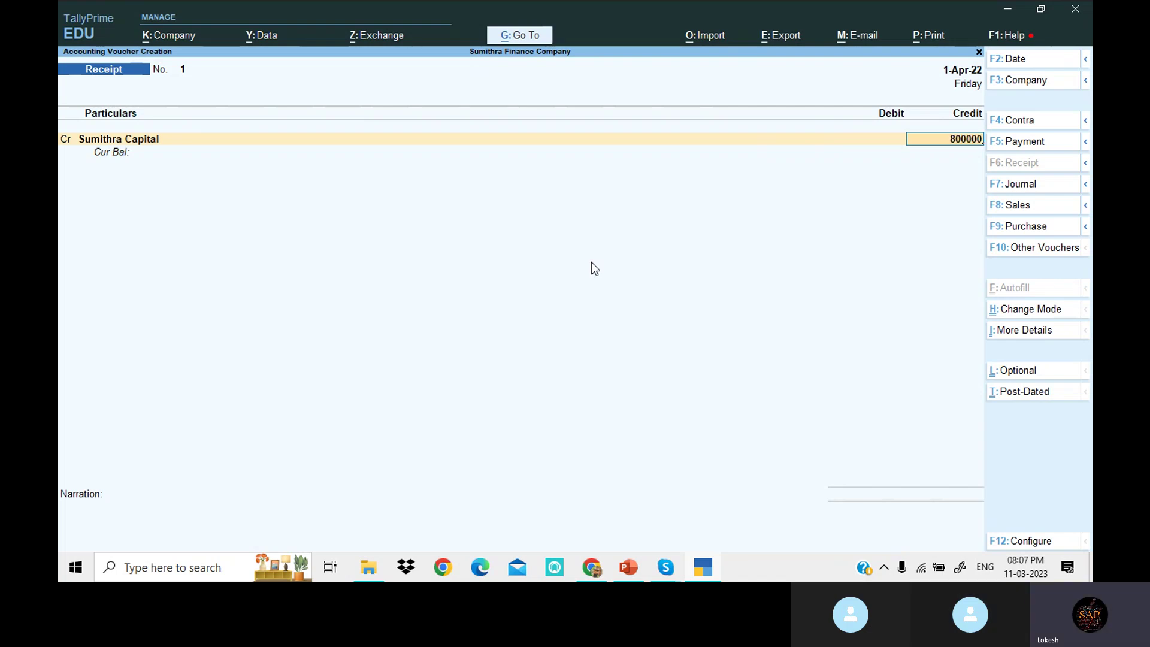
key(Return)
key(Return)
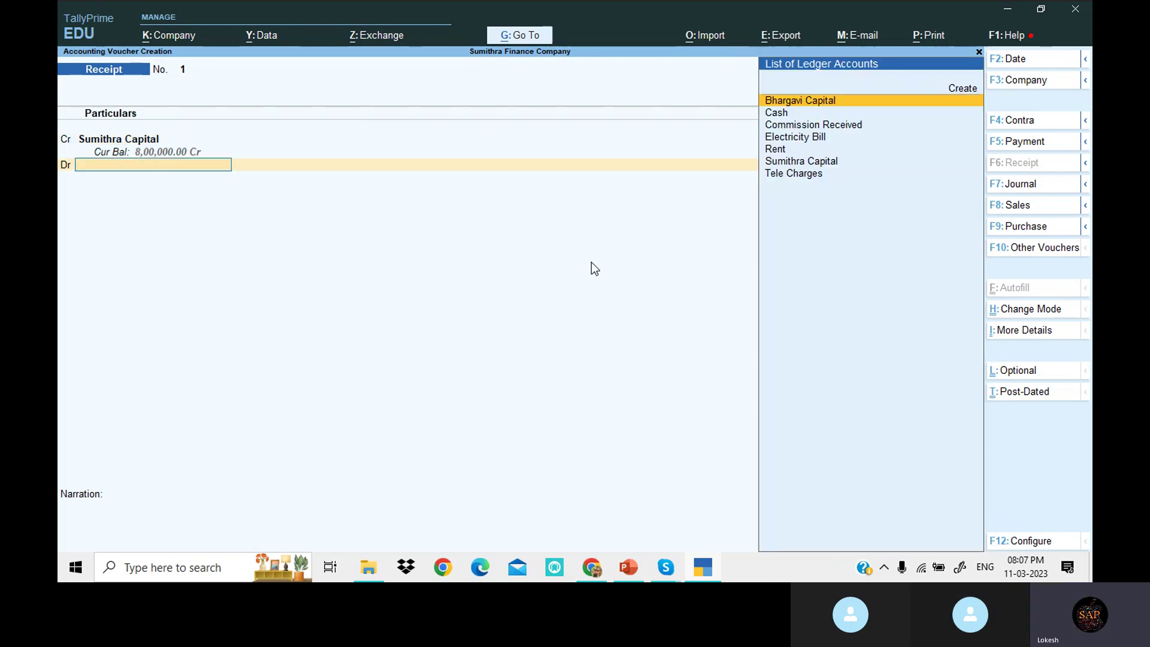
- Debit Cash with 8,00,000.00, leave the narration empty, and save the receipt voucher
key(Down)
key(Return)
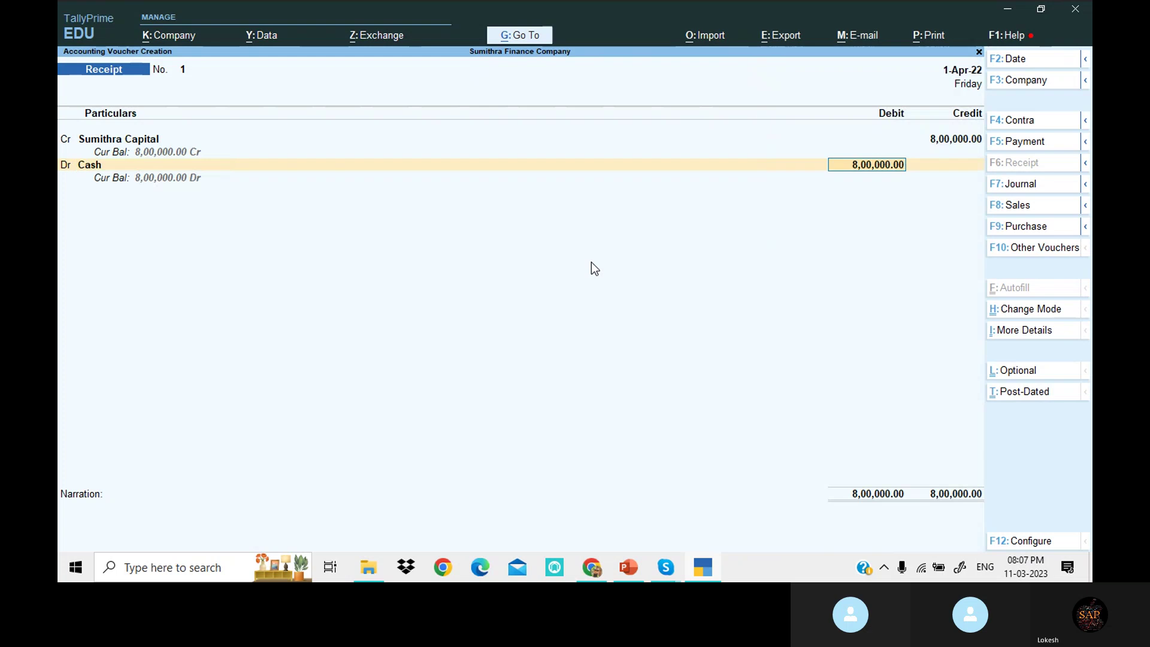
key(Return)
key(Return)
key(Return)
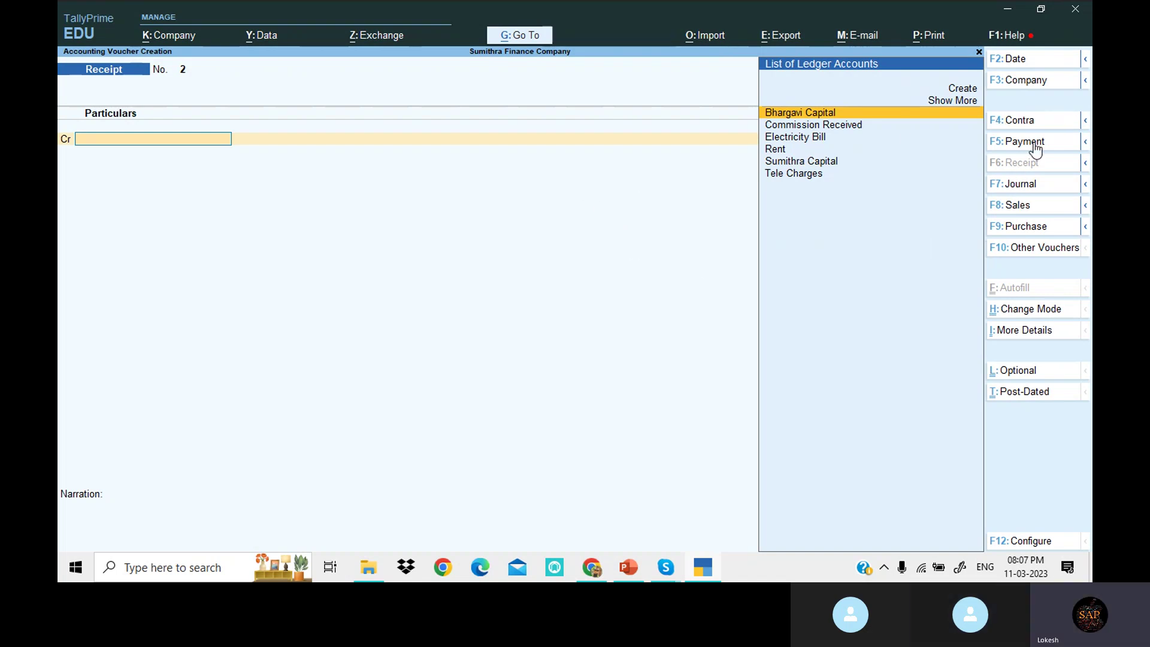
- Date the second receipt voucher 1-5-2022 and credit 300000 to the capital ledger that shares the company's name
click(1034, 60)
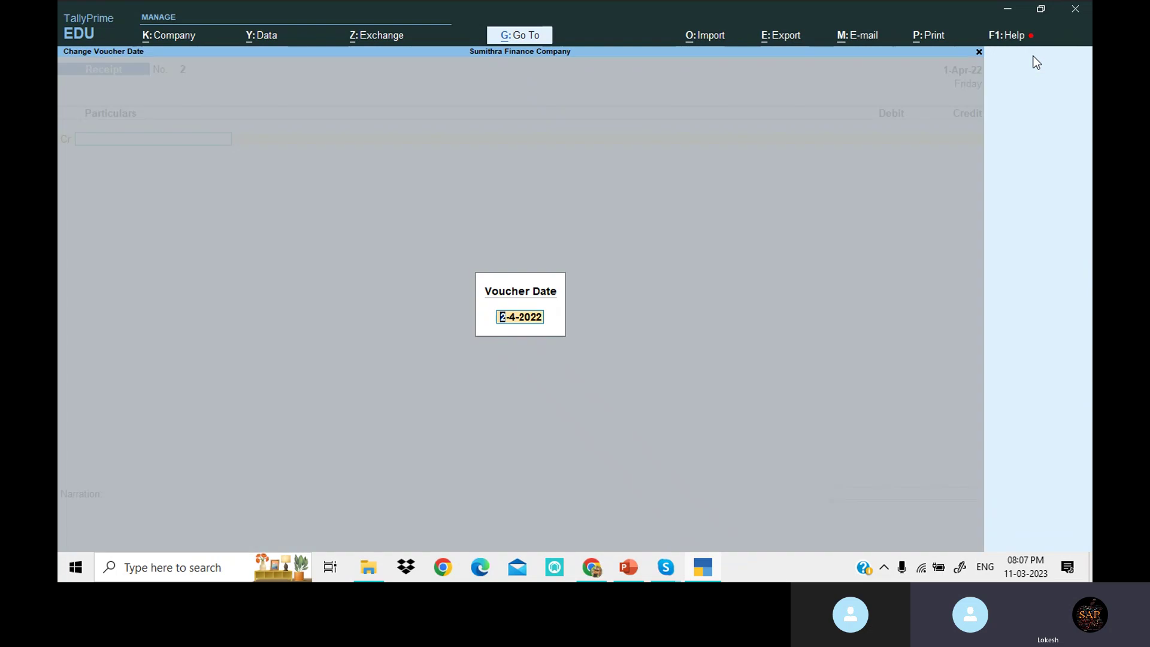
text(1-)
text(4)
key(Return)
text(su)
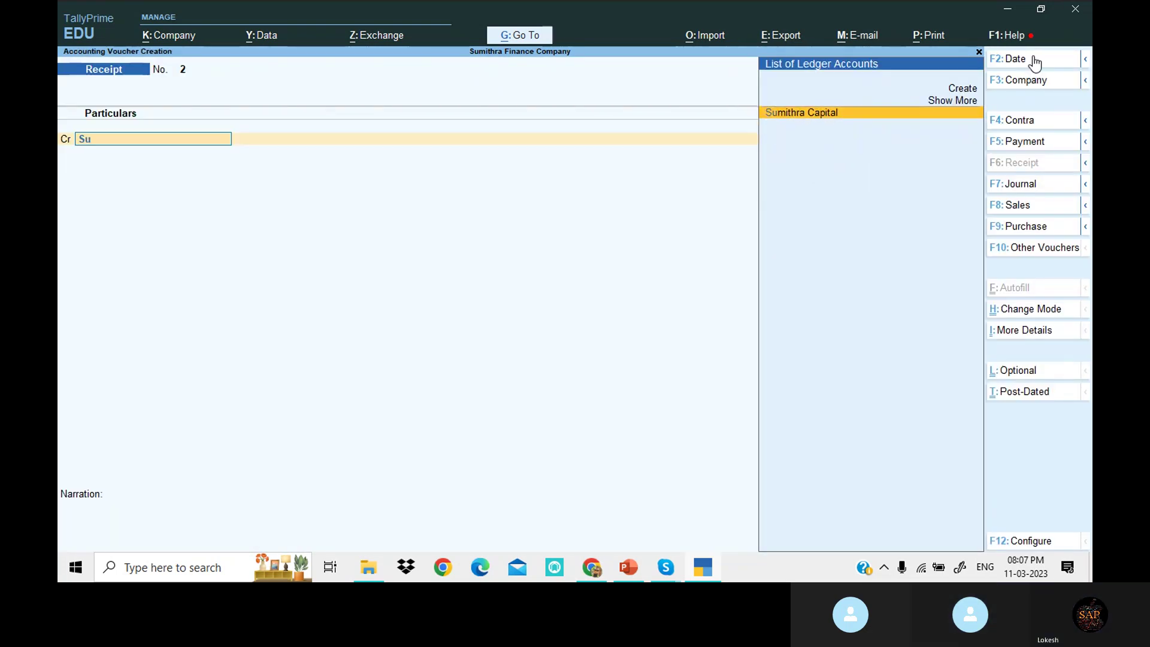
key(Return)
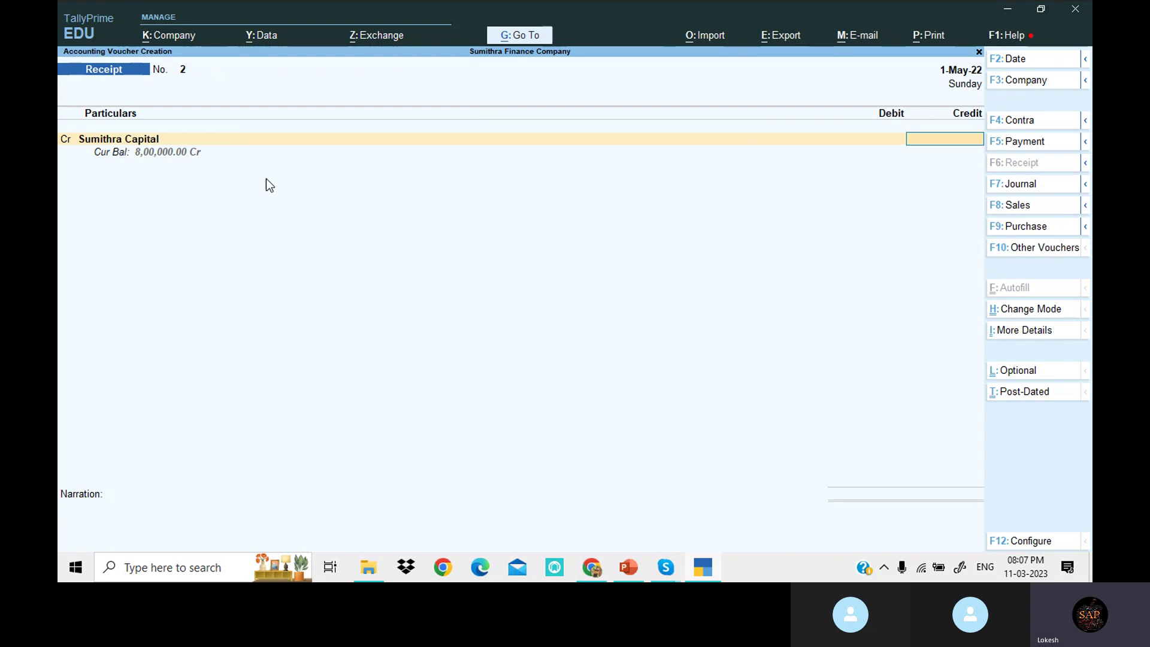
text(300000)
key(Return)
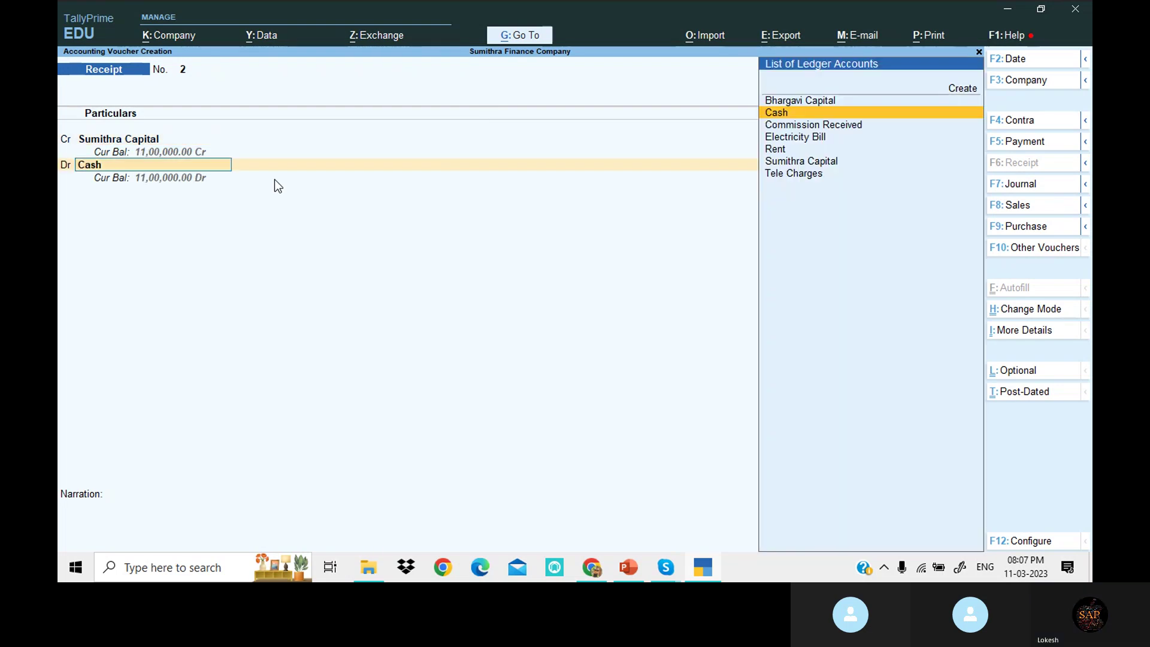
- Debit Cash with 3,00,000.00, leave the narration empty, and save the receipt voucher
key(Return)
key(Return)
key(Return)
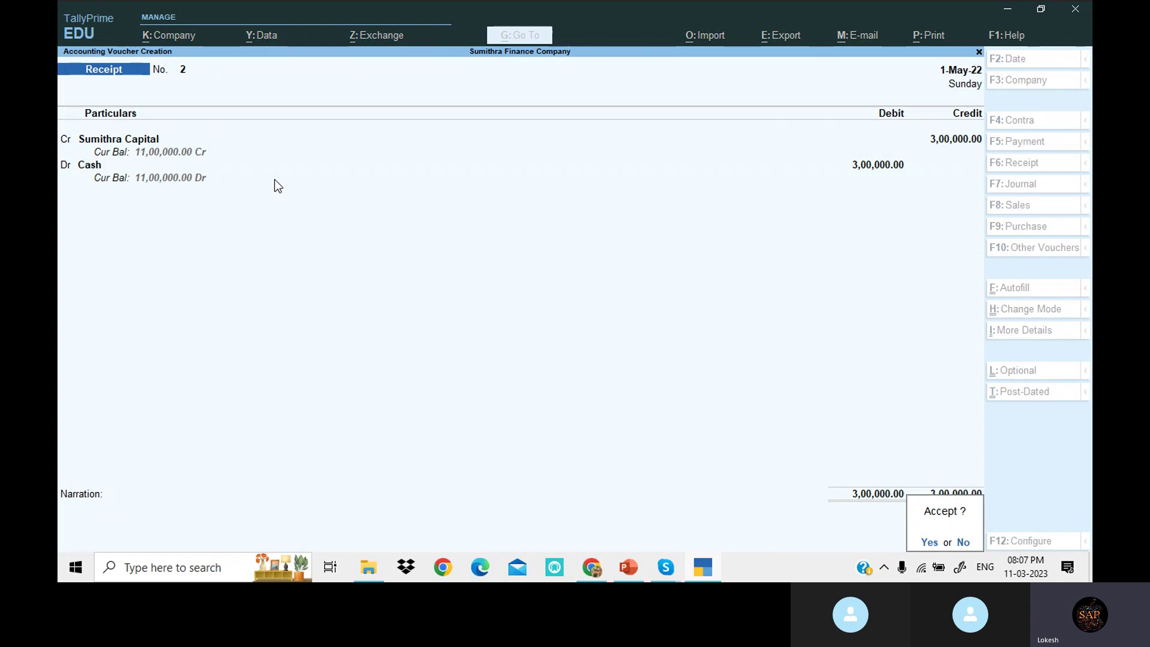
key(Return)
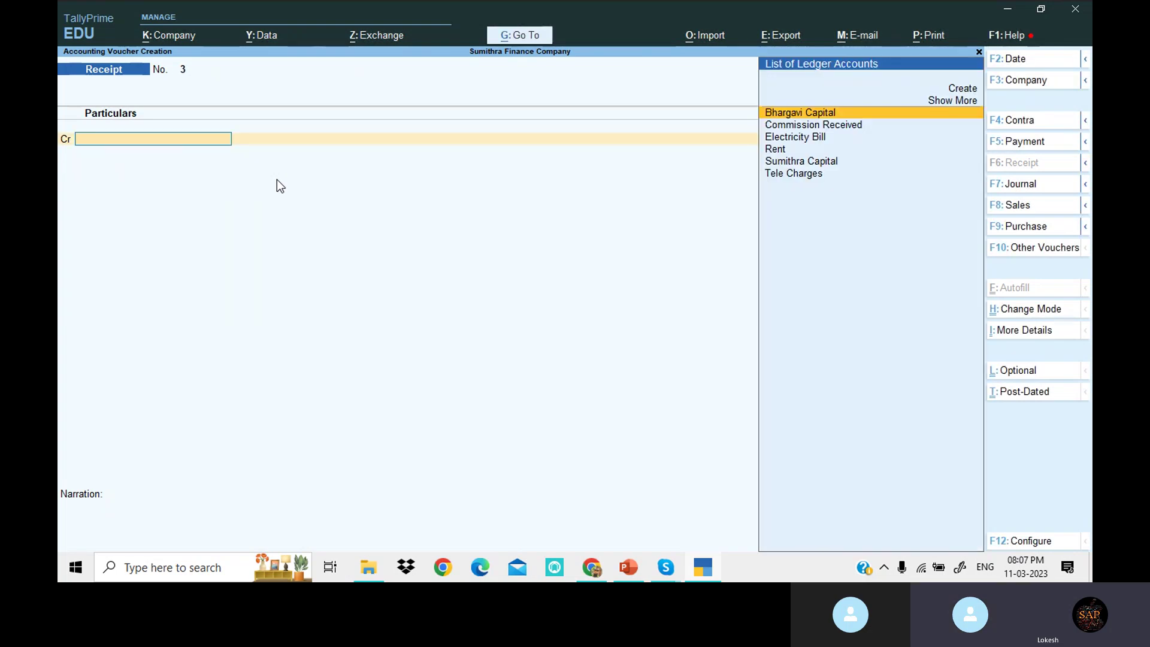
- Date the third receipt voucher 1-6-2022 and credit 400000 to the other partner's capital ledger
click(1032, 62)
text(2-5-2022)
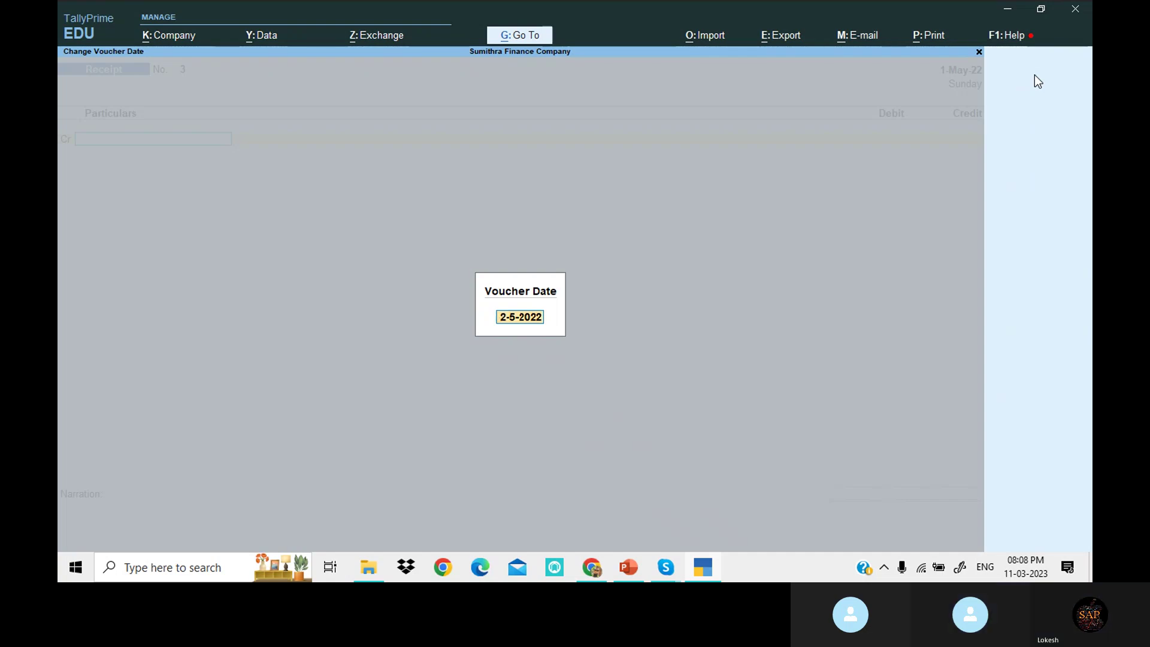
text(-5)
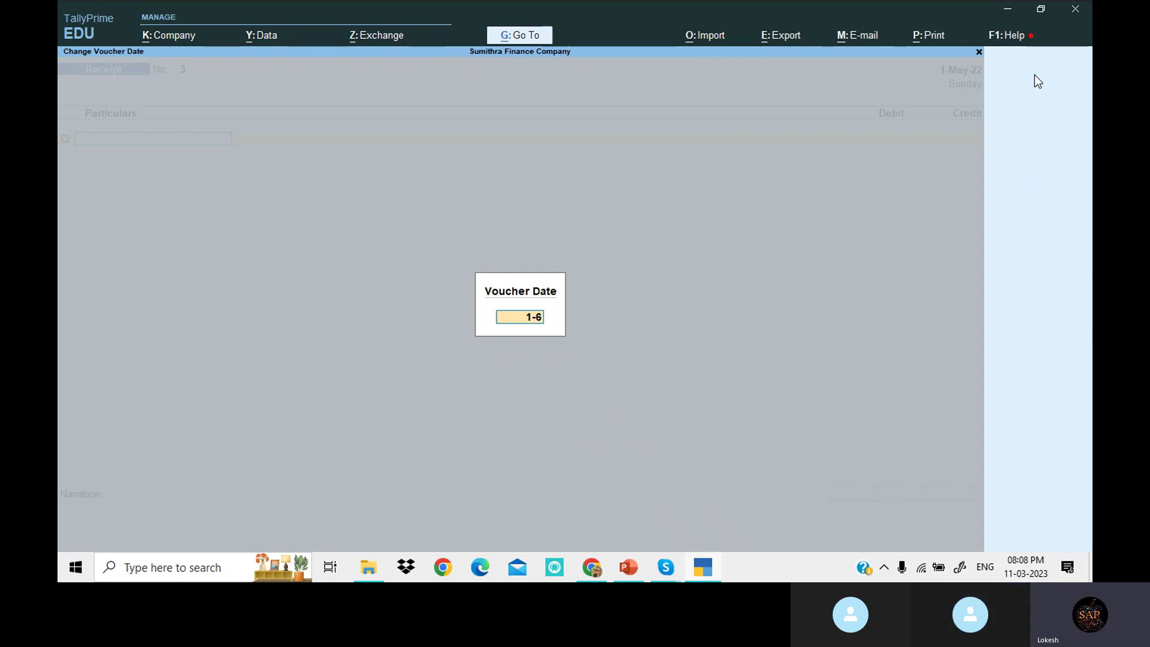
key(Return)
text(b)
key(Return)
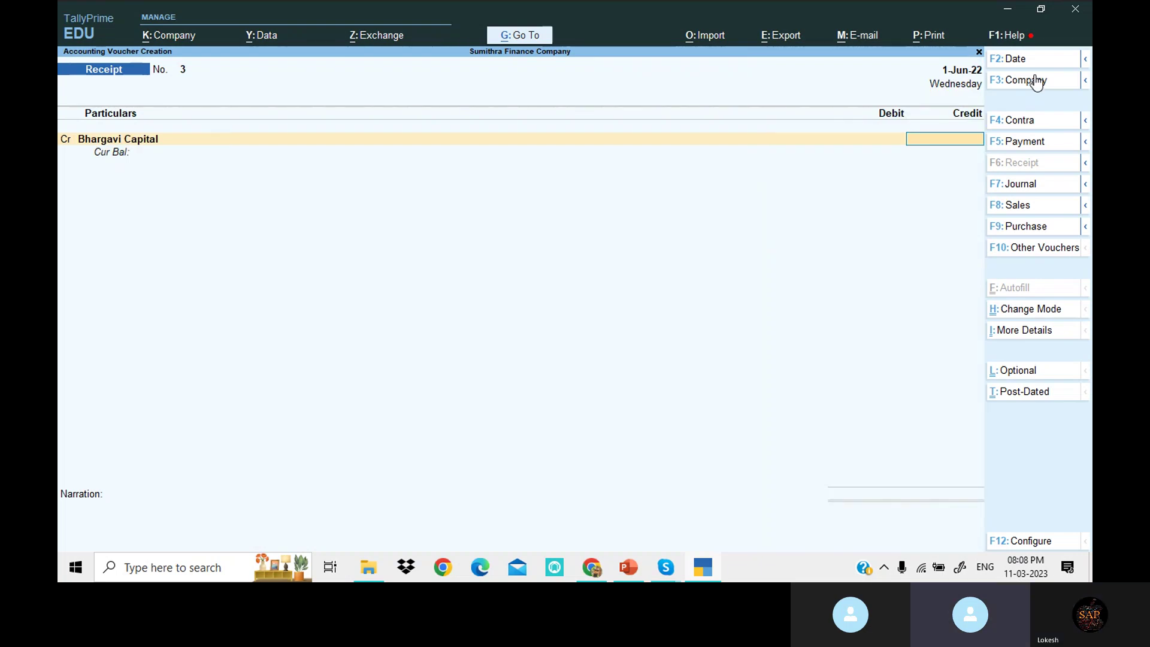
text(4,00,000)
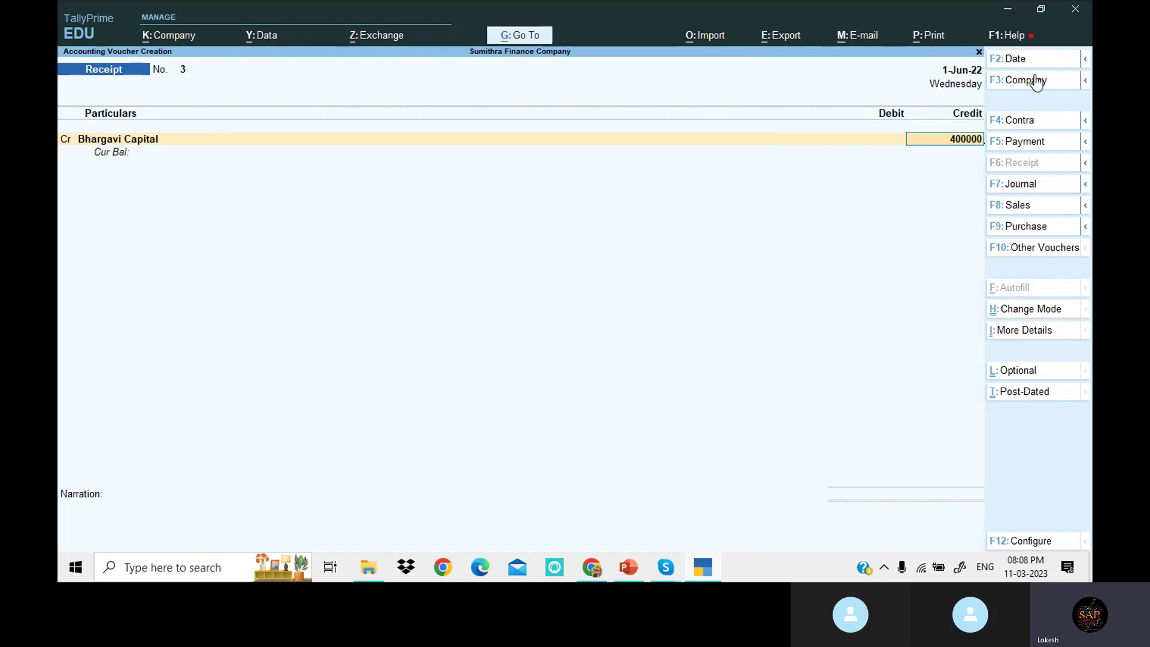
key(Return)
key(Return)
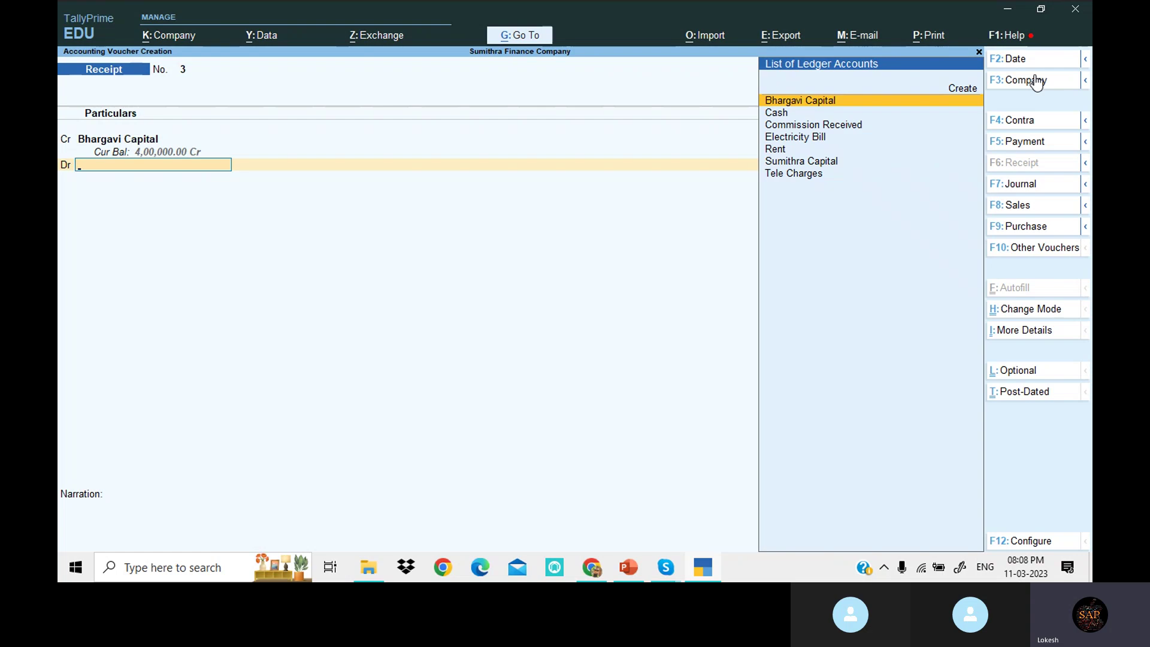
- Debit Cash with 4,00,000.00, leave the narration empty, and save the receipt voucher
key(Down)
key(Return)
key(Return)
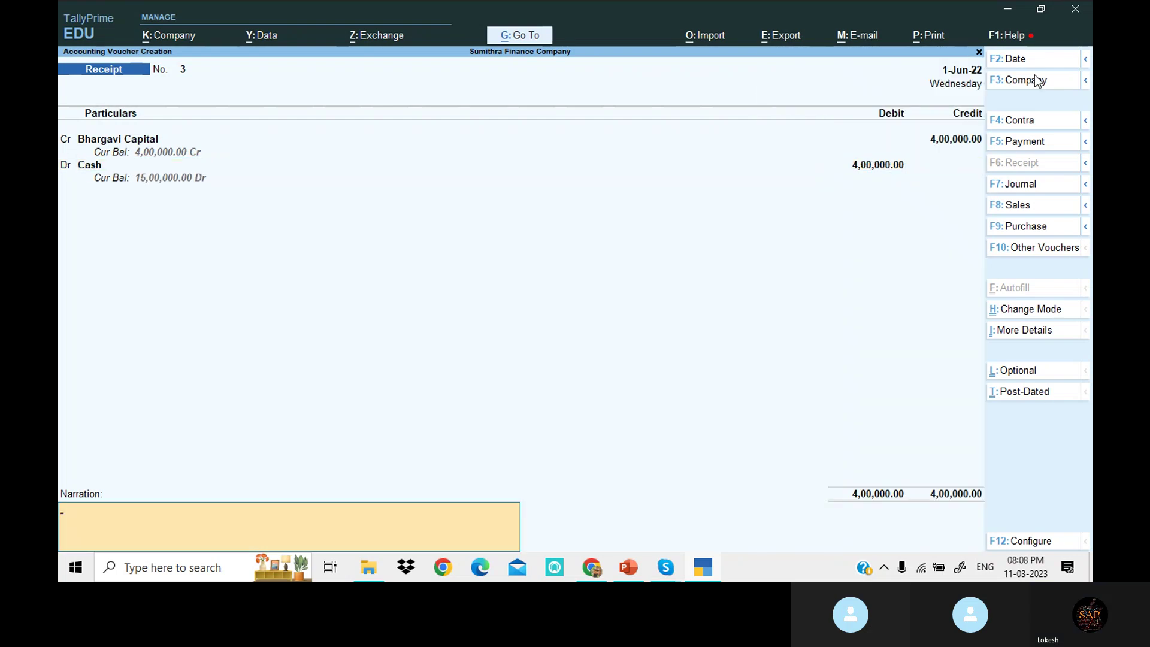
key(Return)
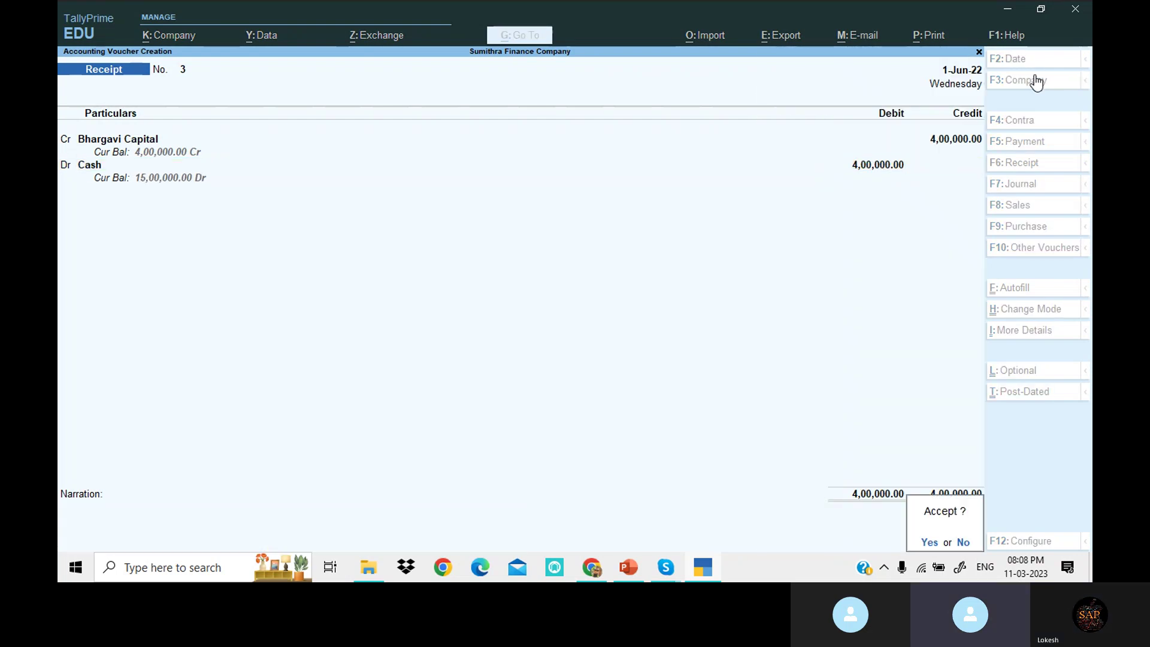
key(Return)
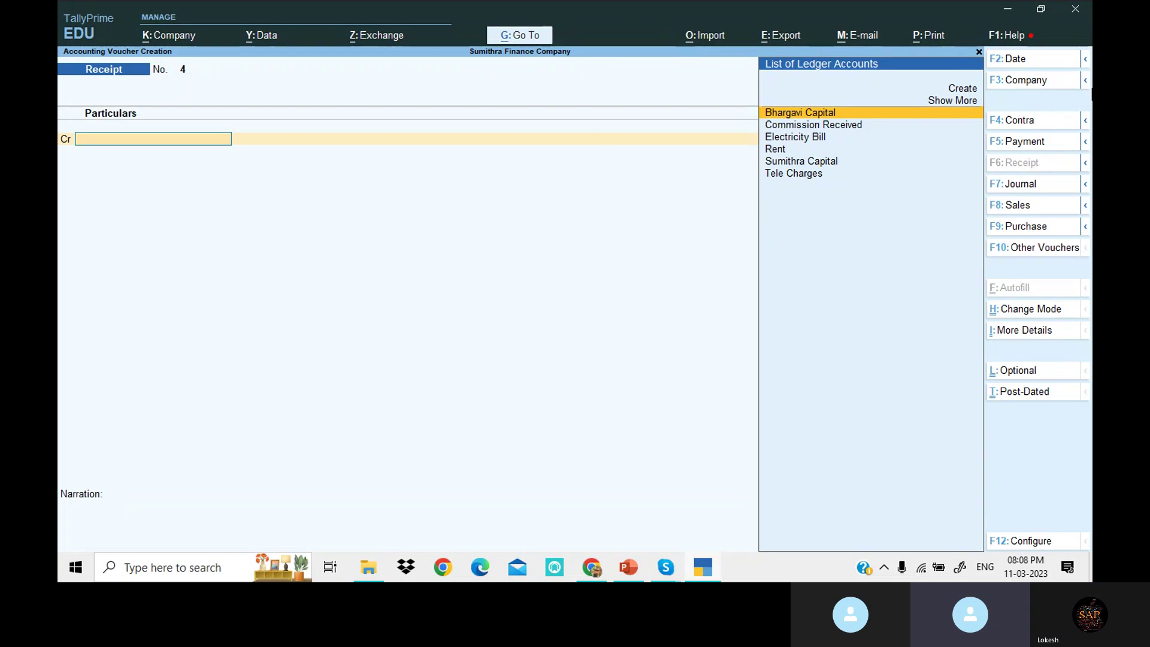
- Start a Payment voucher dated 1-6-2022 and debit 200000 to the capital ledger that shares the company's name
click(1040, 147)
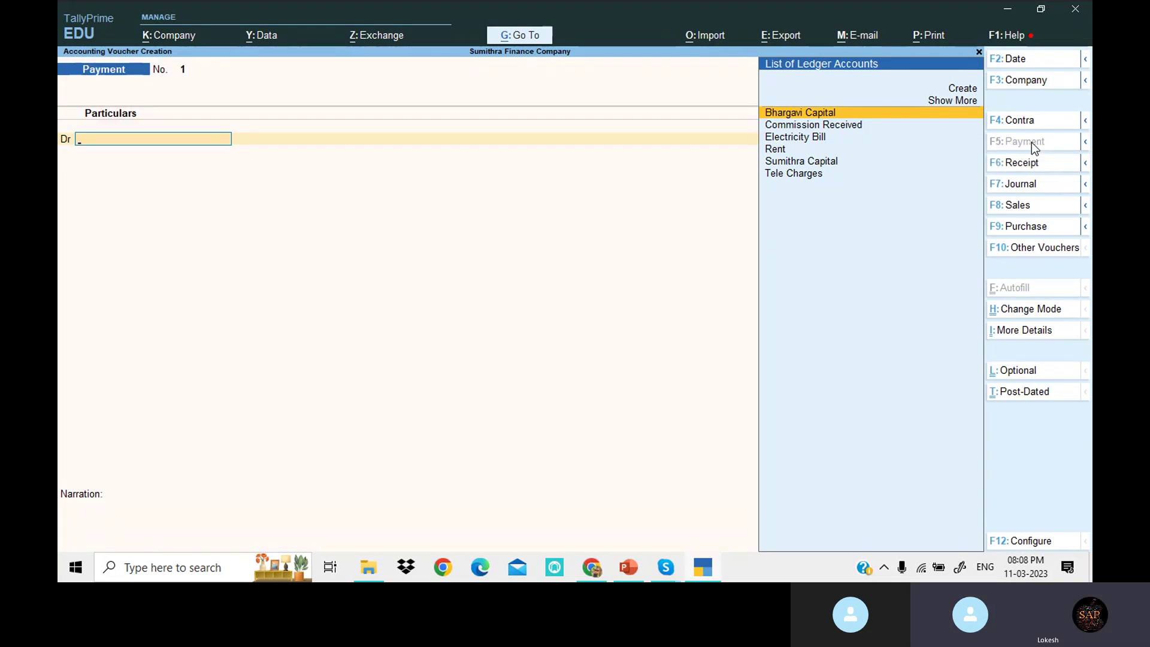
click(1018, 60)
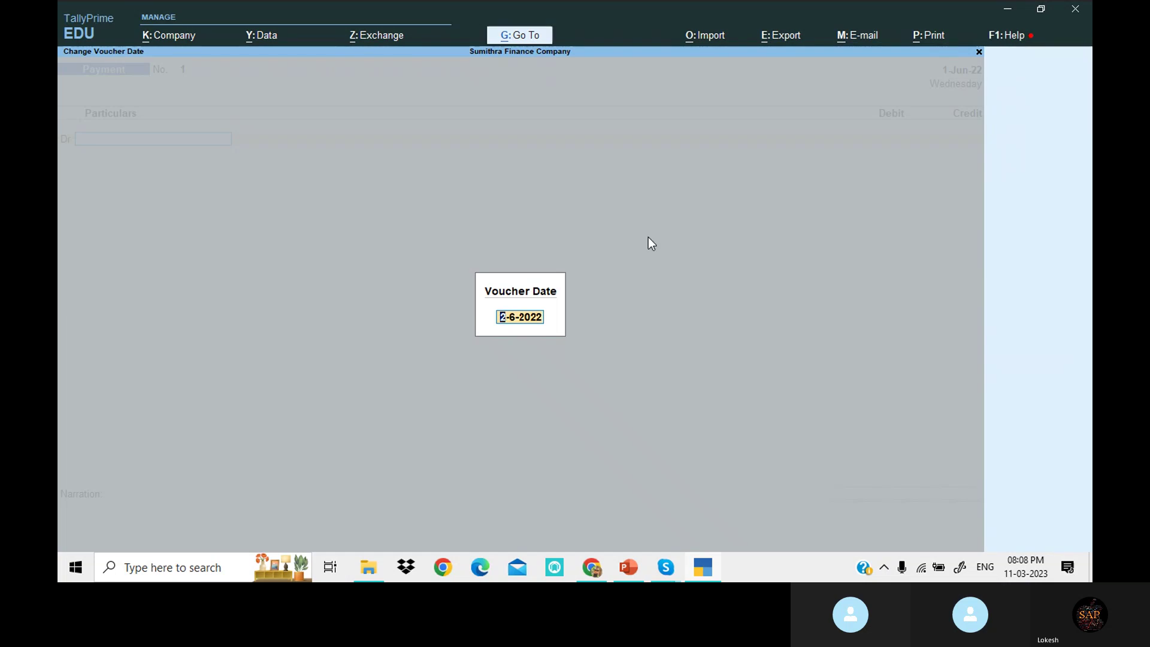
text(1-6)
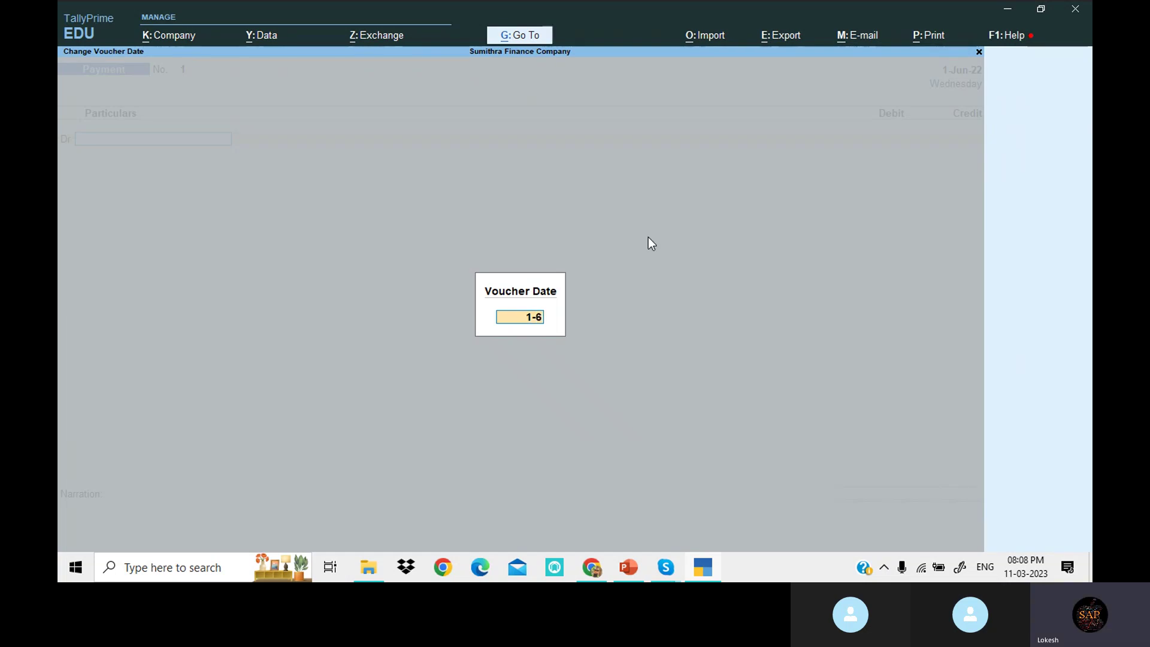
key(Return)
text(su)
key(Return)
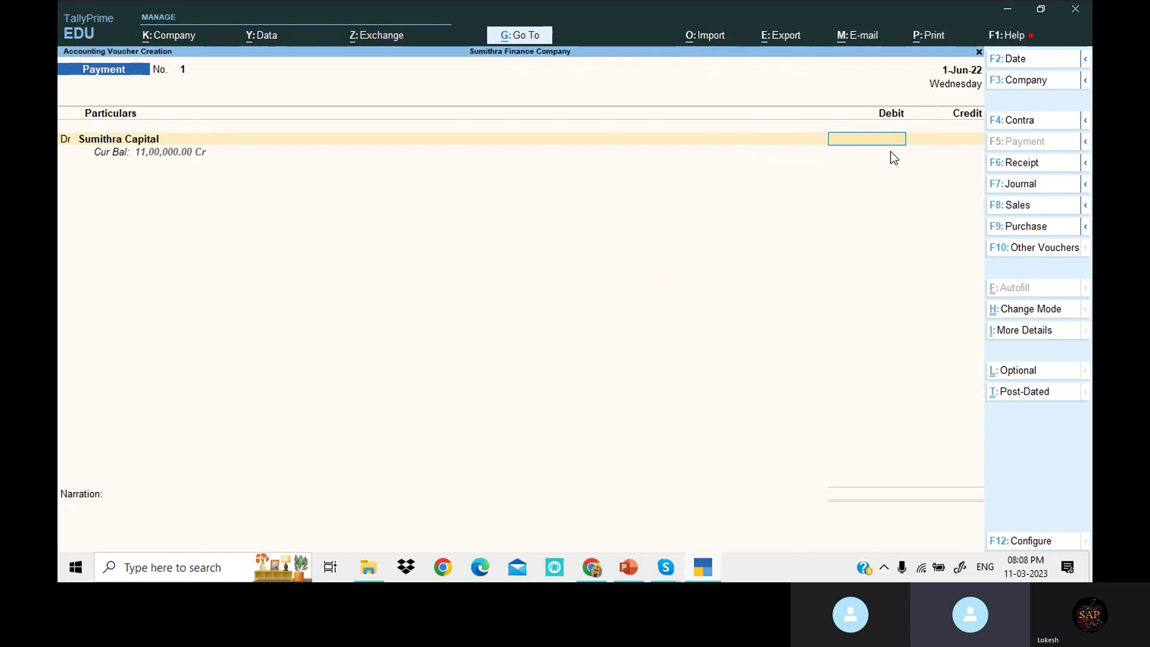
text(200000)
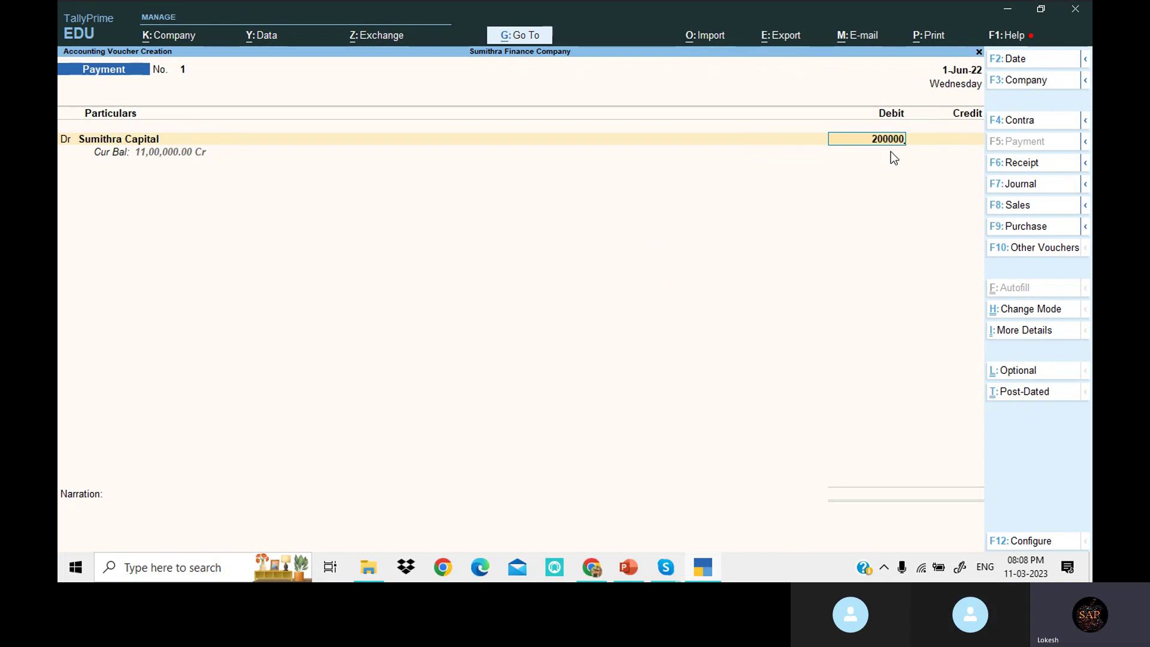
key(Return)
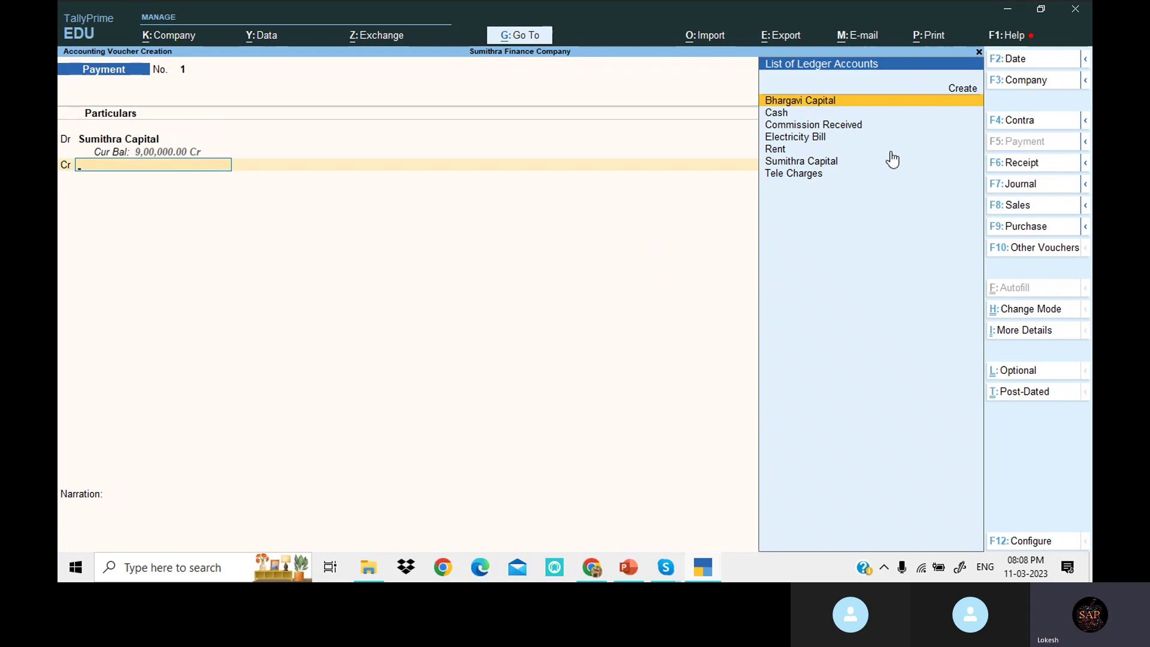
- Credit Cash with 2,00,000.00, leave the narration empty, and save the payment voucher
key(Down)
key(Return)
key(Return)
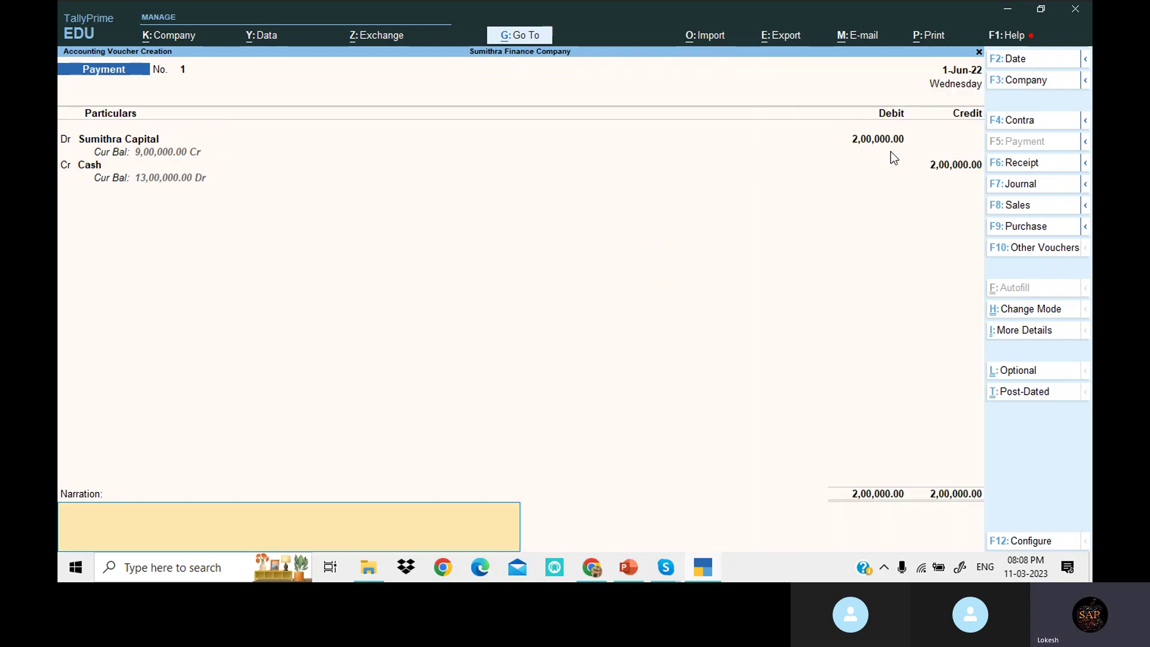
key(Return)
key(Return)
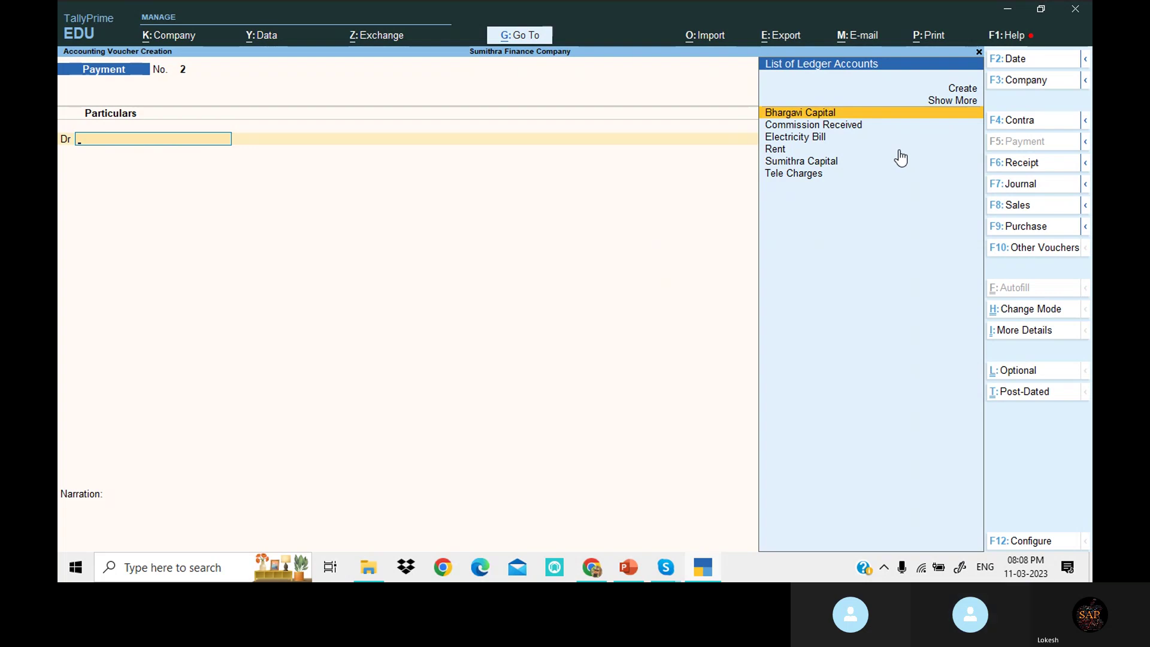
- Start a Receipt voucher dated 1-7-2022 and credit 100000 to the other partner's capital ledger
click(1043, 161)
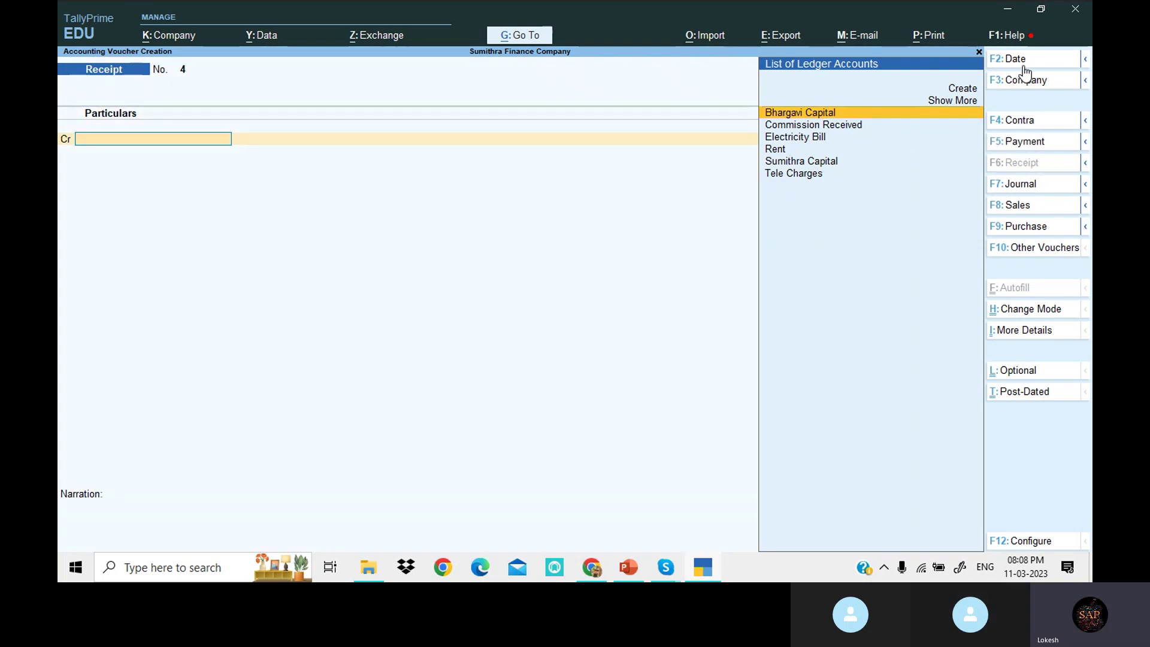
click(1027, 58)
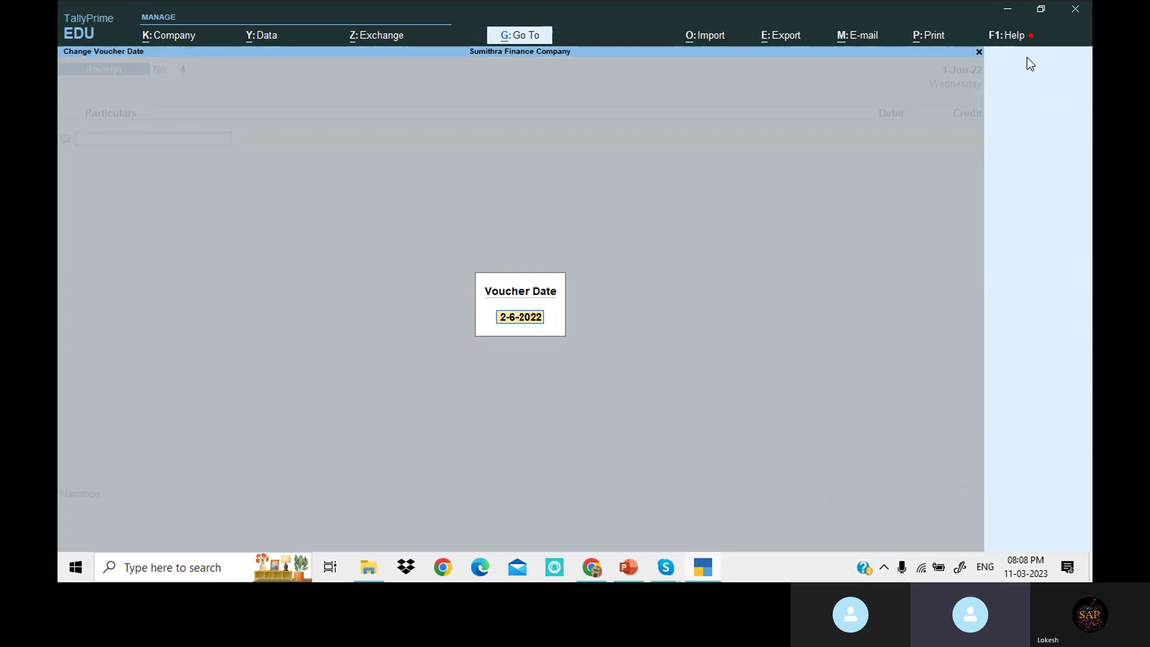
text(1-7)
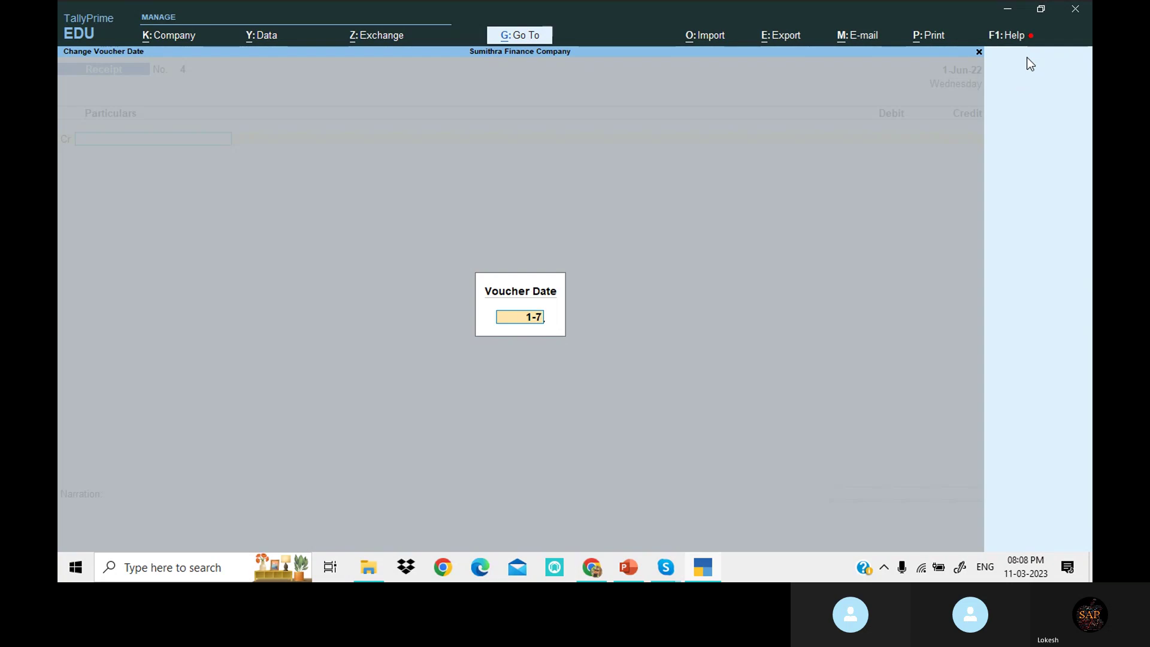
key(Return)
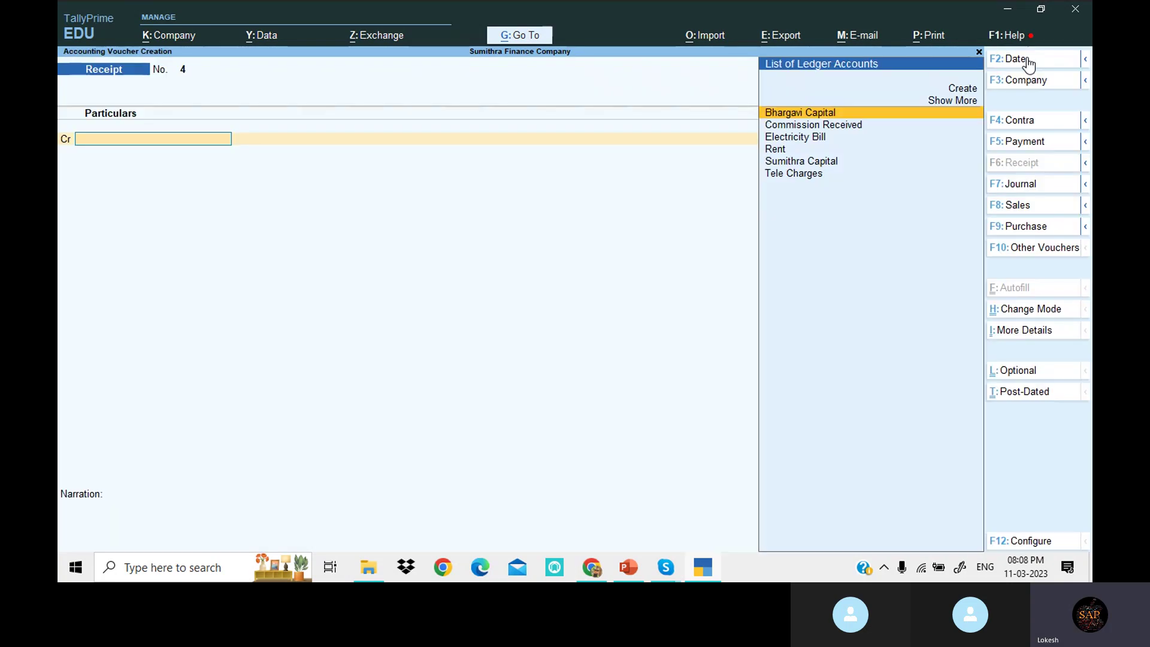
key(Return)
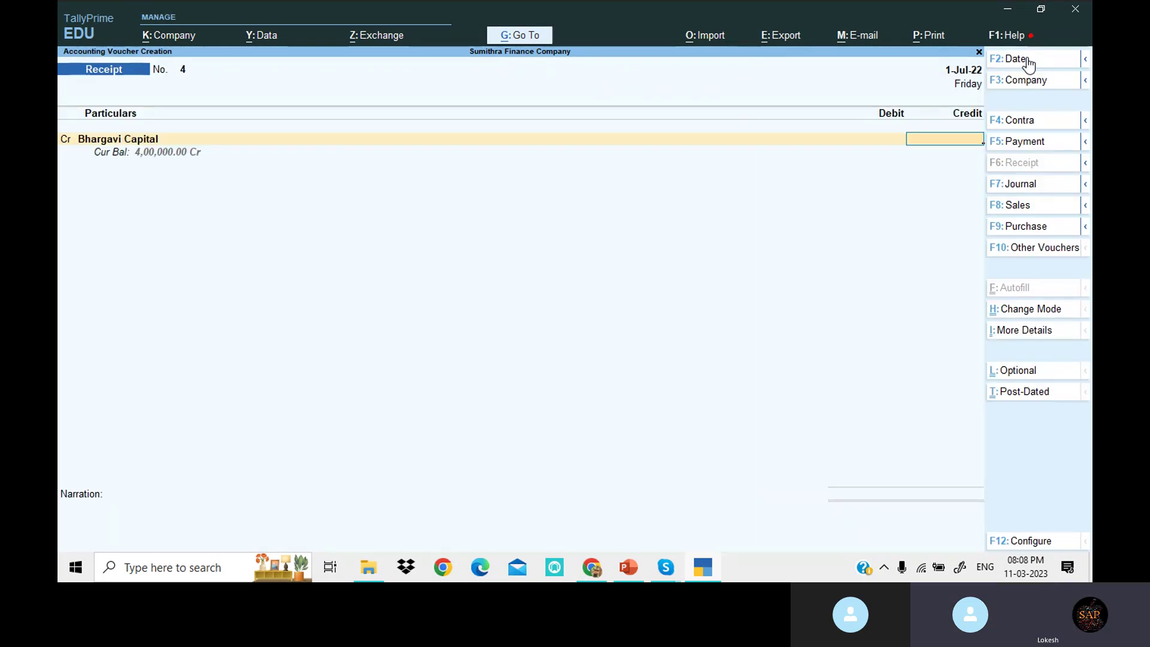
text(100000)
key(Return)
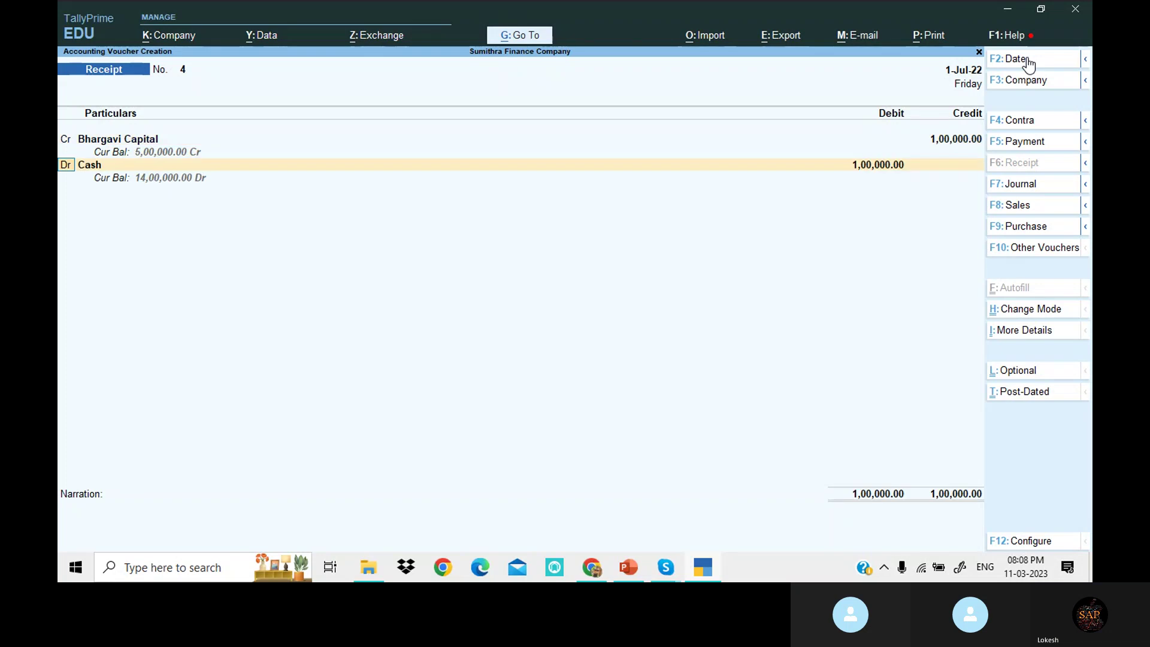
- Debit Cash with 1,00,000.00, leave the narration empty, and save the receipt voucher
key(Return)
key(Return)
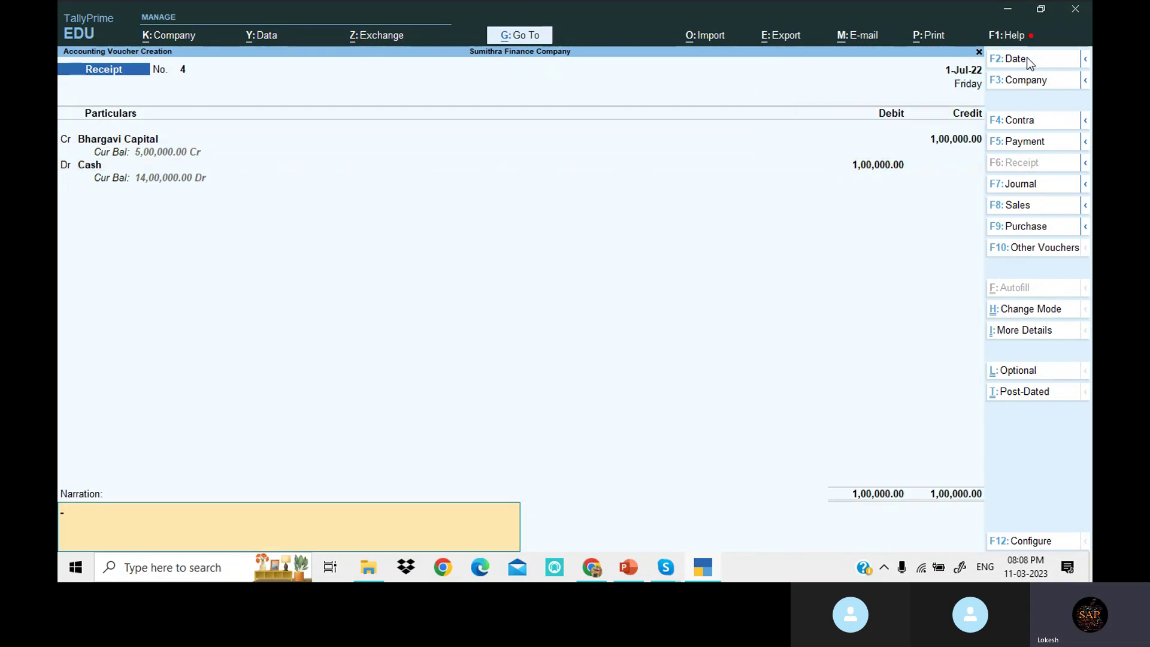
key(Return)
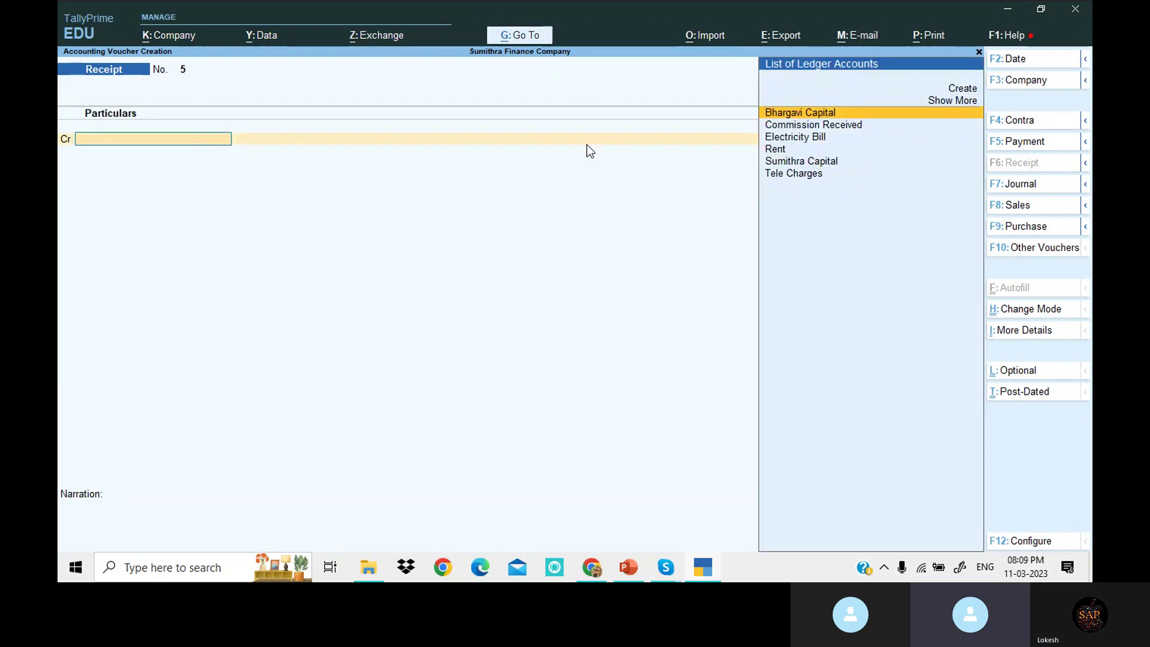
- Start a Payment voucher dated 1-Aug-22 and debit 100000 to the capital ledger that does not share the company's name
click(1038, 143)
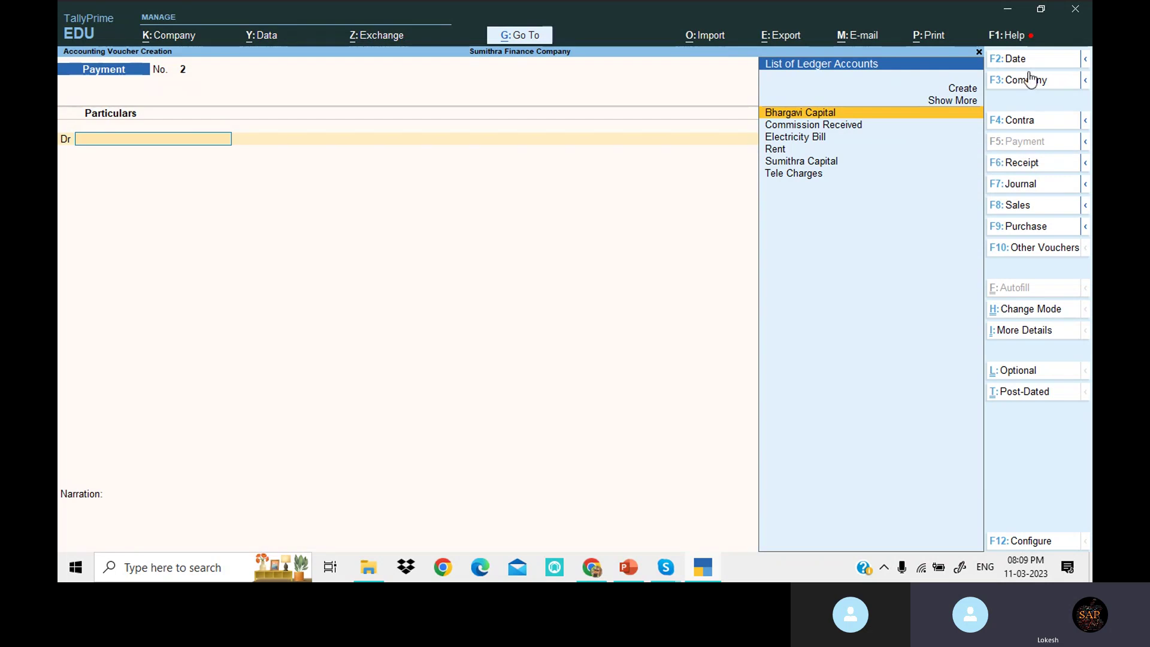
click(1040, 60)
text(1-)
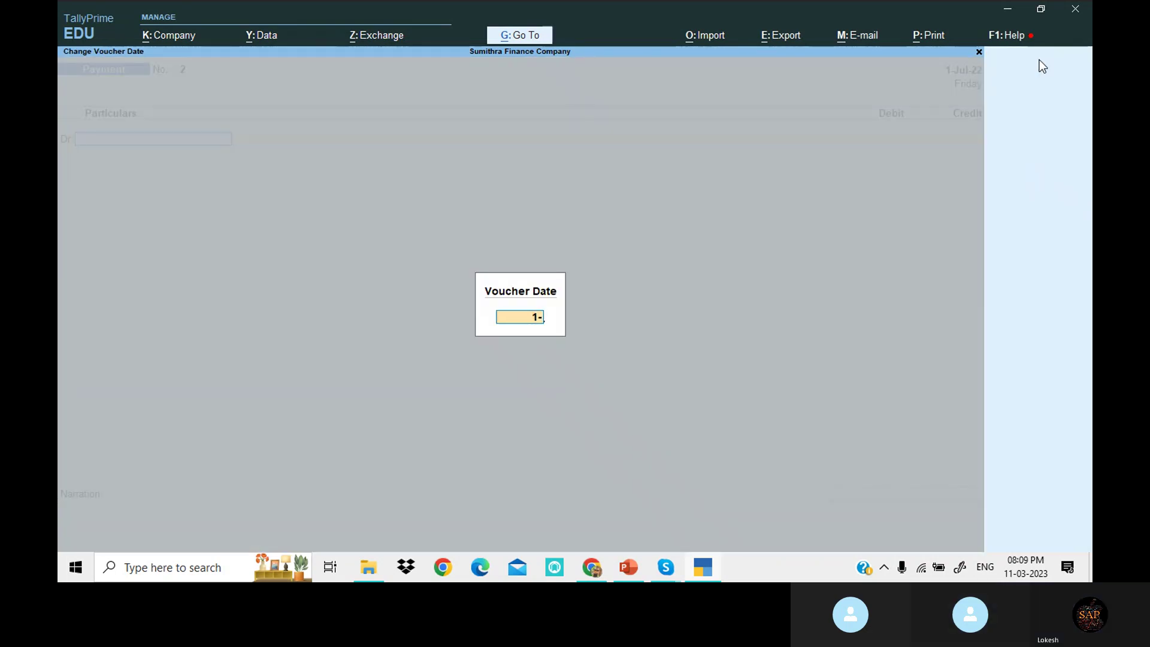
text(6)
key(Return)
text(B)
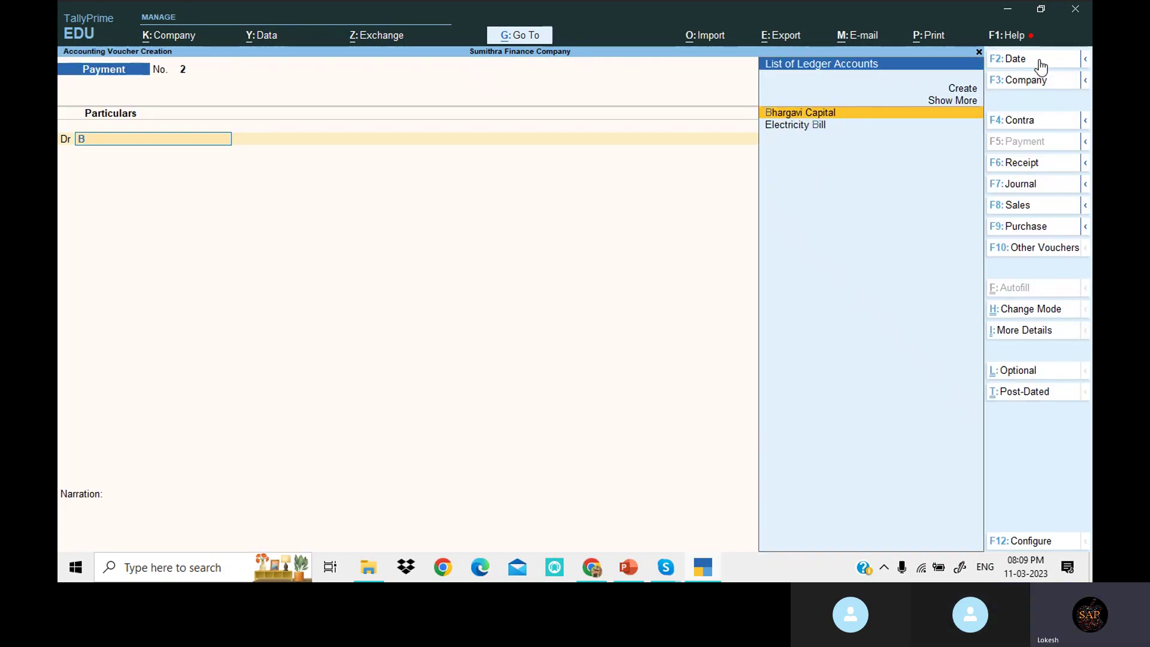
key(Return)
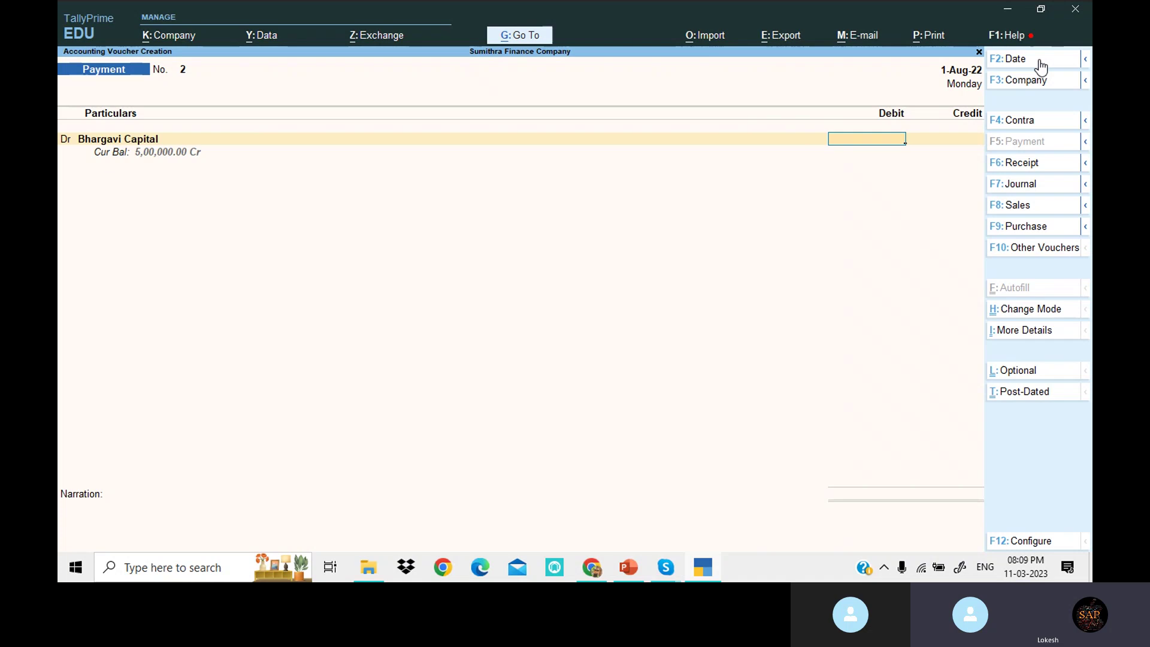
text(00000)
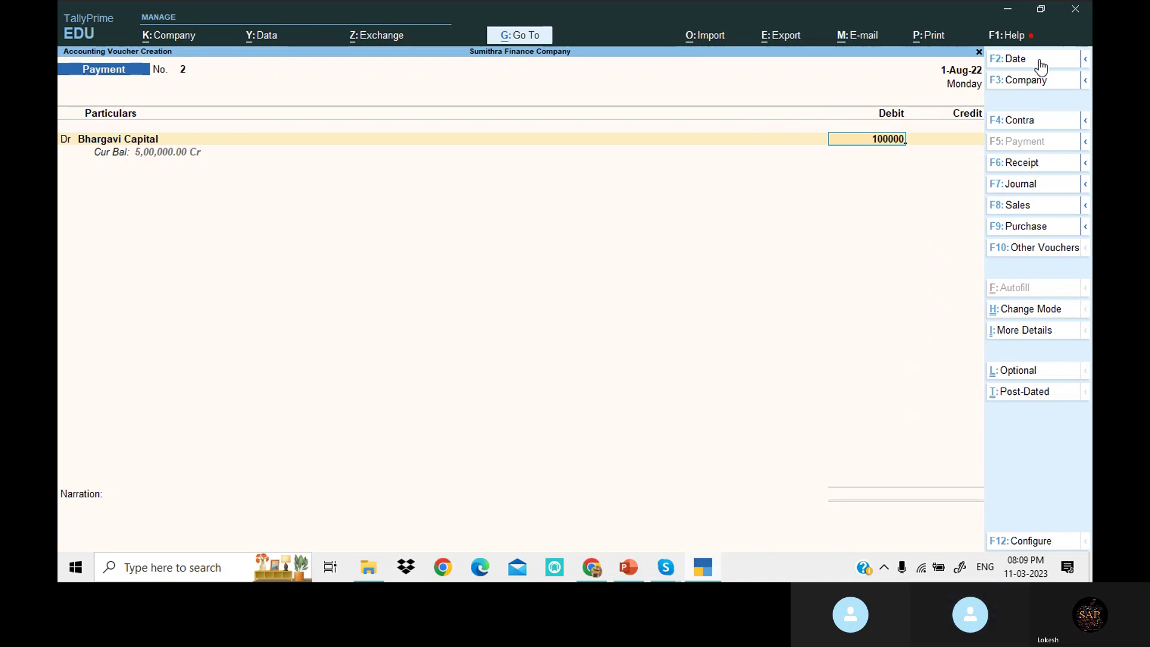
key(Return)
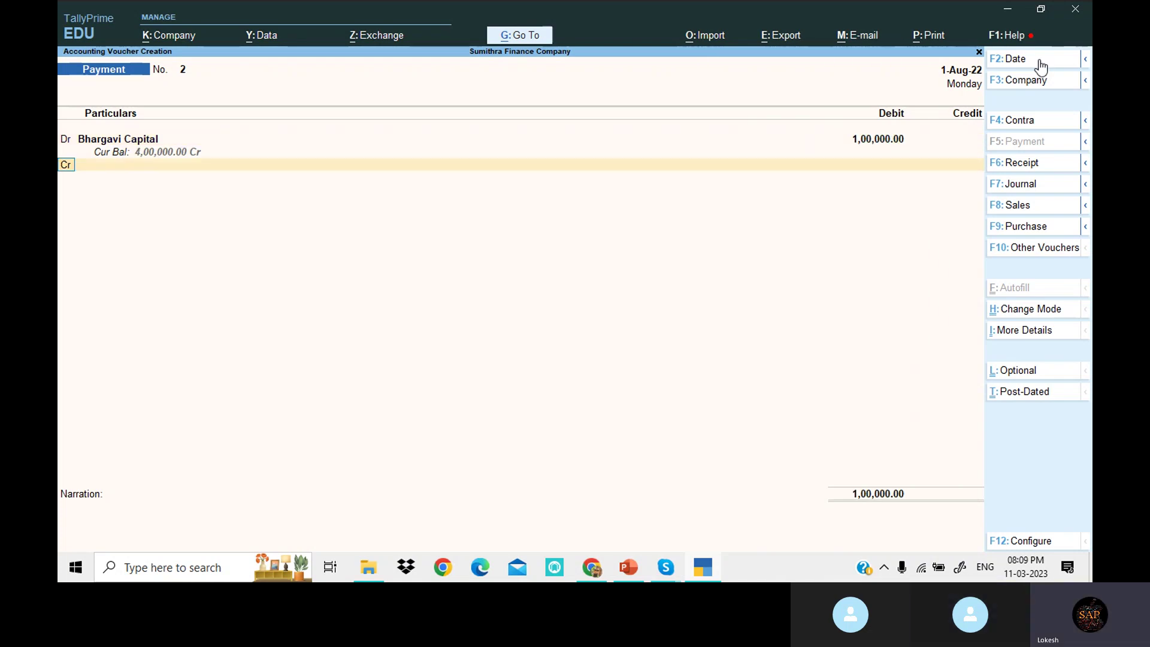
- Credit Cash with 1,00,000.00, leave the narration empty, and save the payment voucher
key(Return)
key(Return)
key(Return)
key(Return)
key(Return)
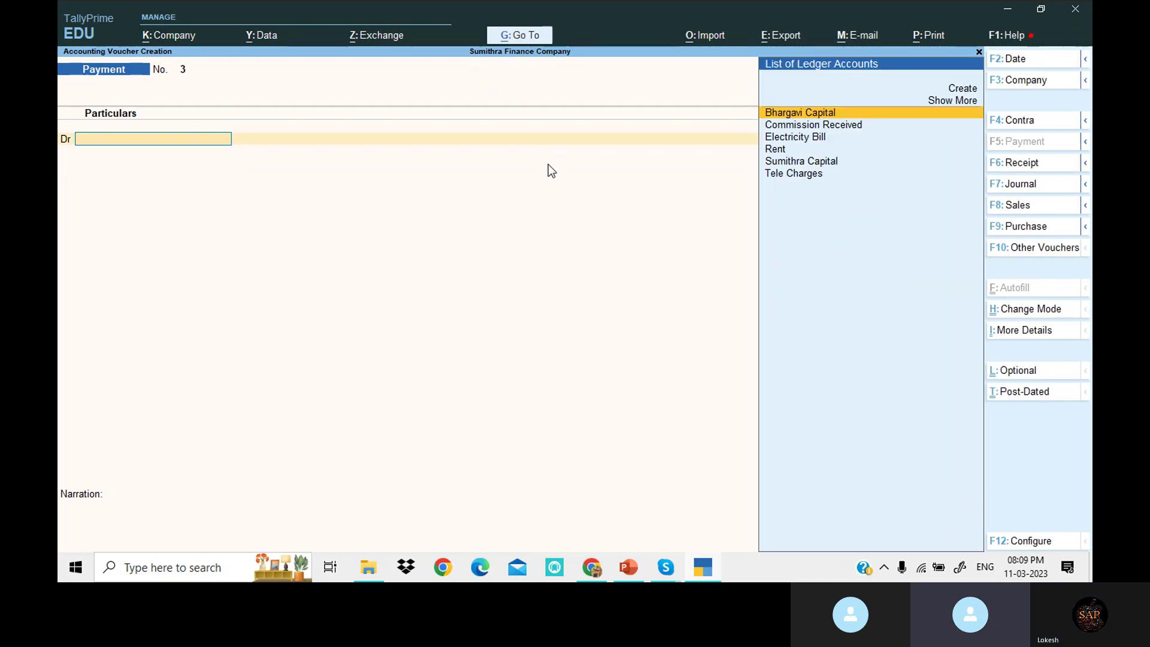
- Start a Receipt voucher dated 2-Aug-22 and credit 200000 to the capital ledger that shares the company's name
click(1048, 161)
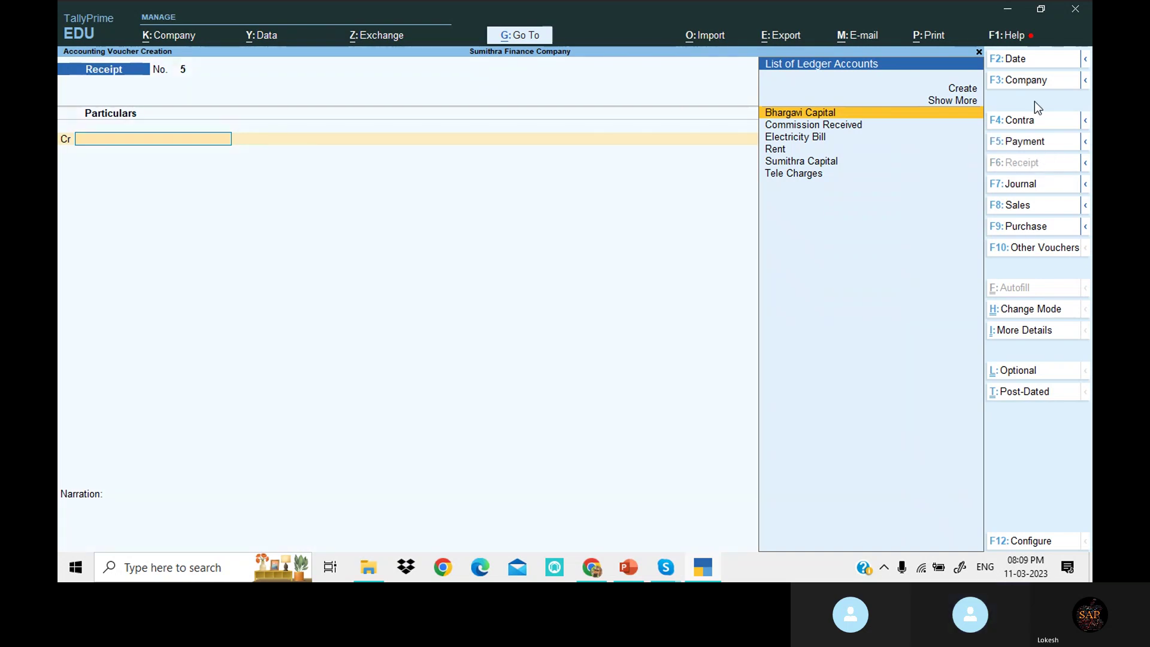
click(1038, 63)
text(2-8)
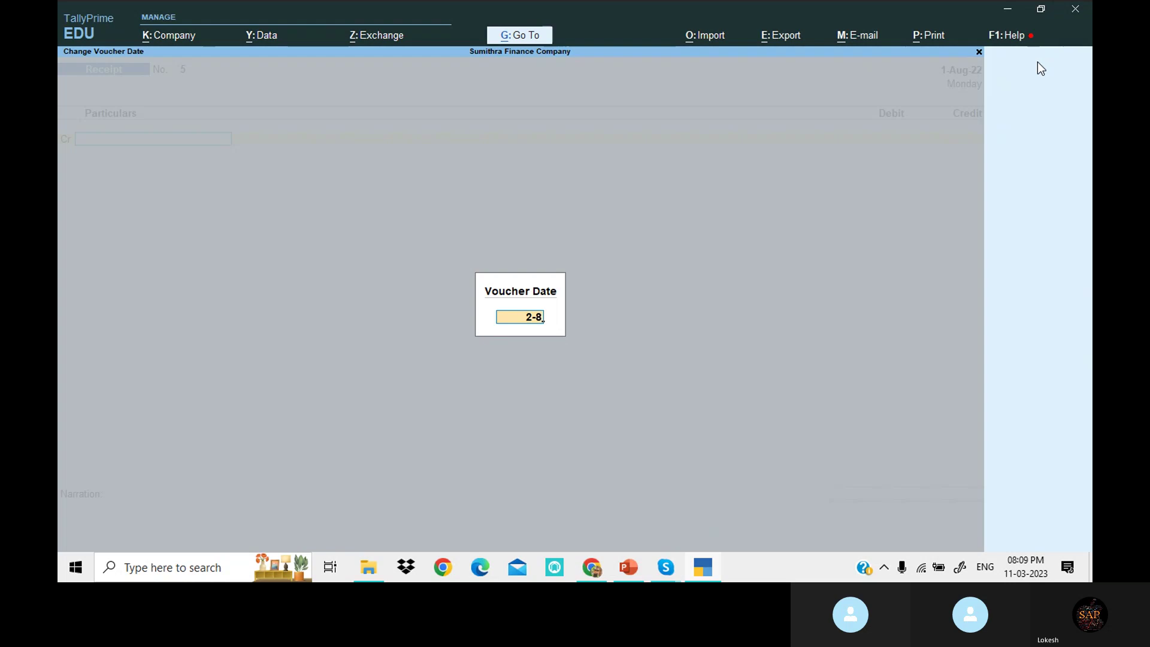
key(Return)
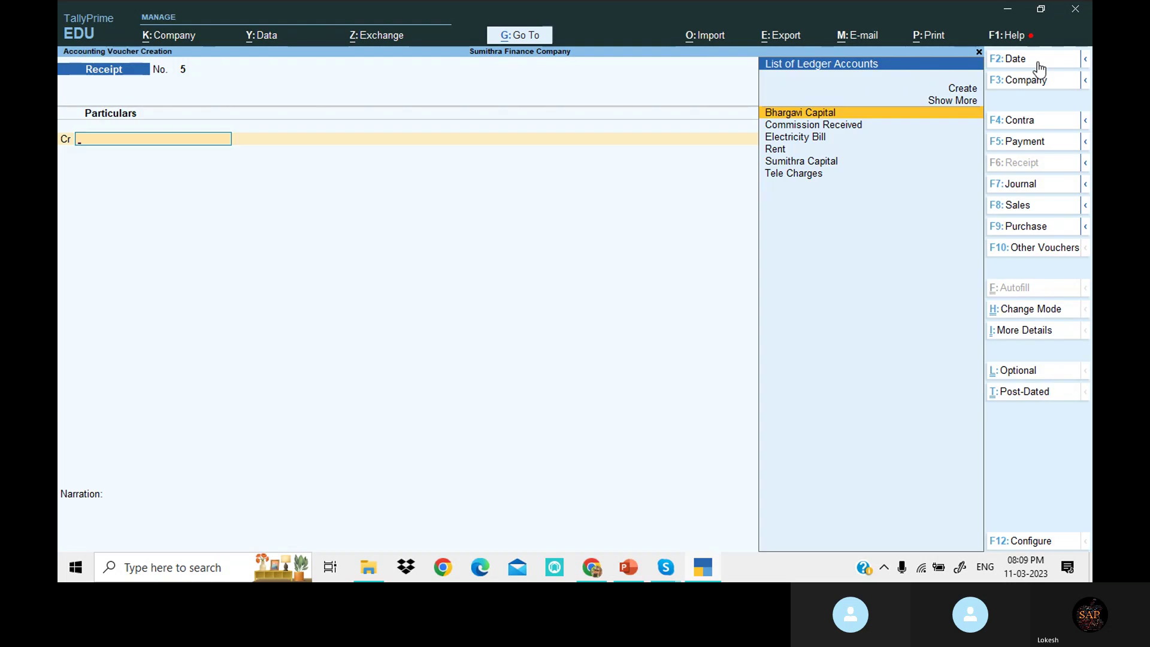
text(su)
key(Return)
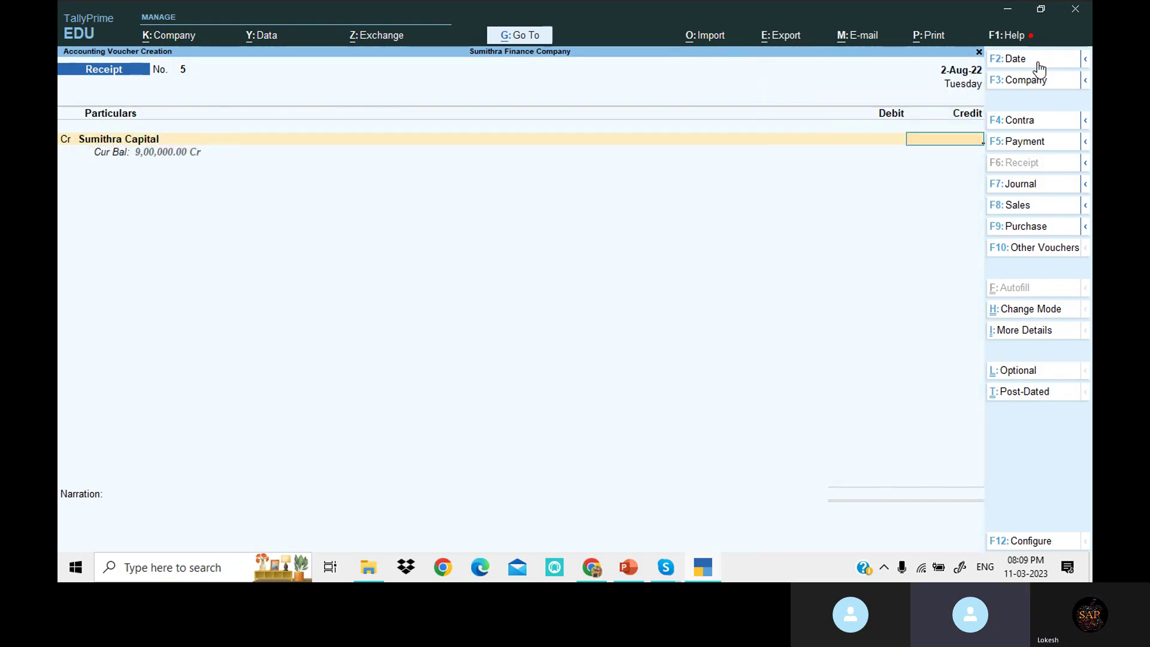
text(200000)
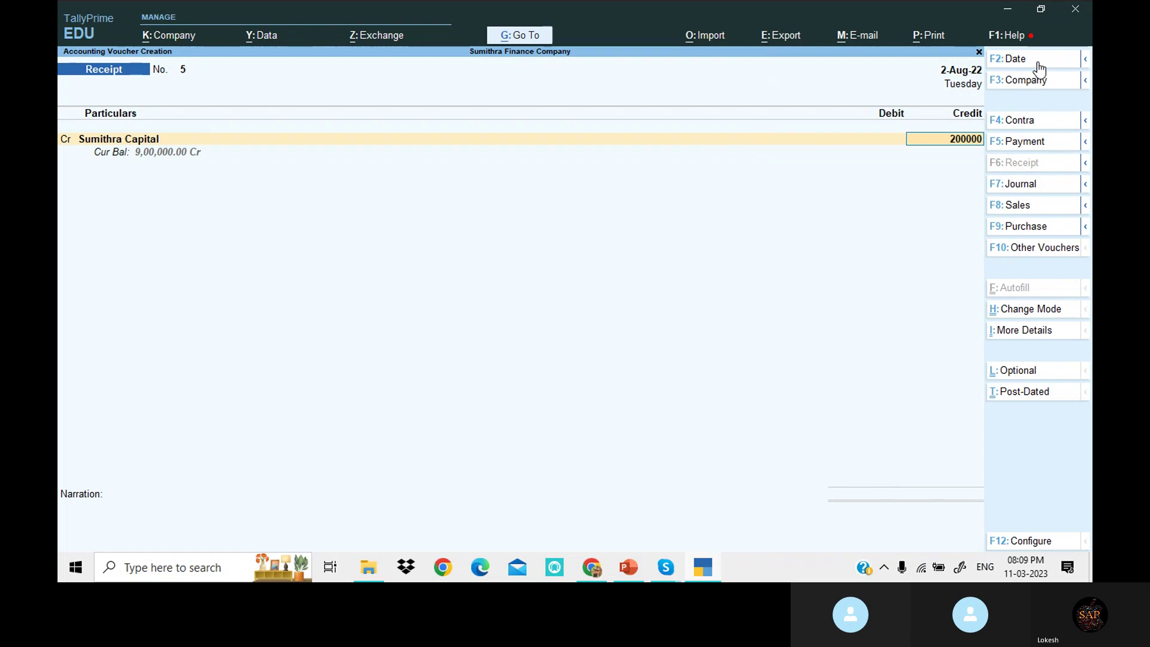
key(Return)
- Debit Cash with 2,00,000.00, leave the narration empty, and save the receipt voucher
key(Return)
key(Return)
key(Return)
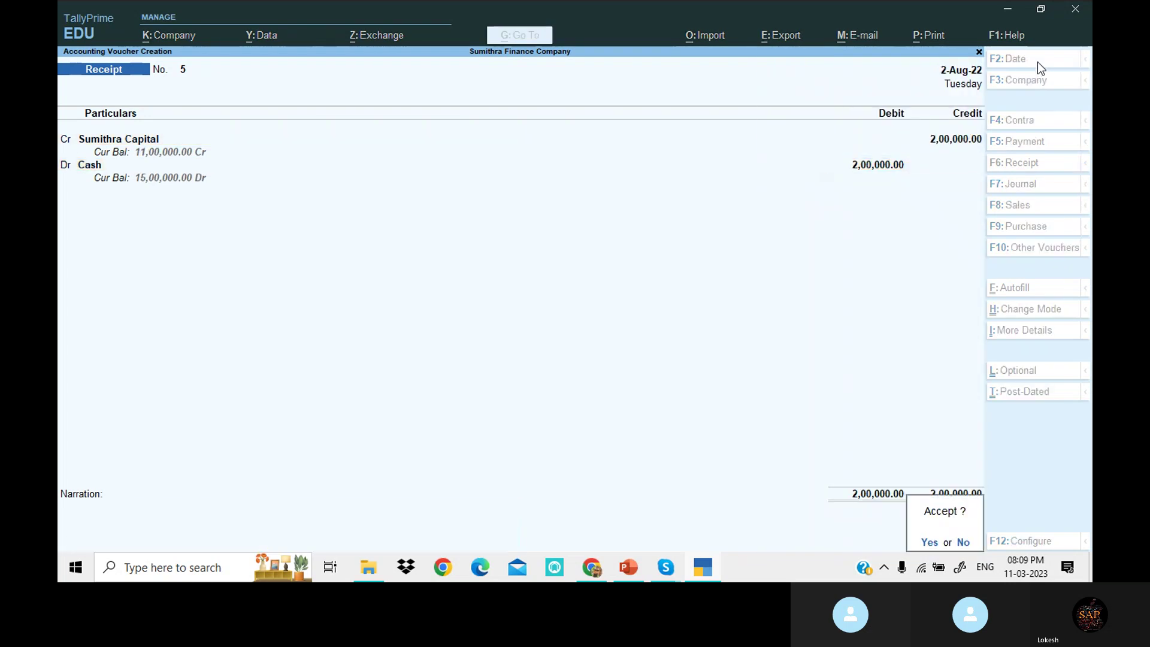
key(Return)
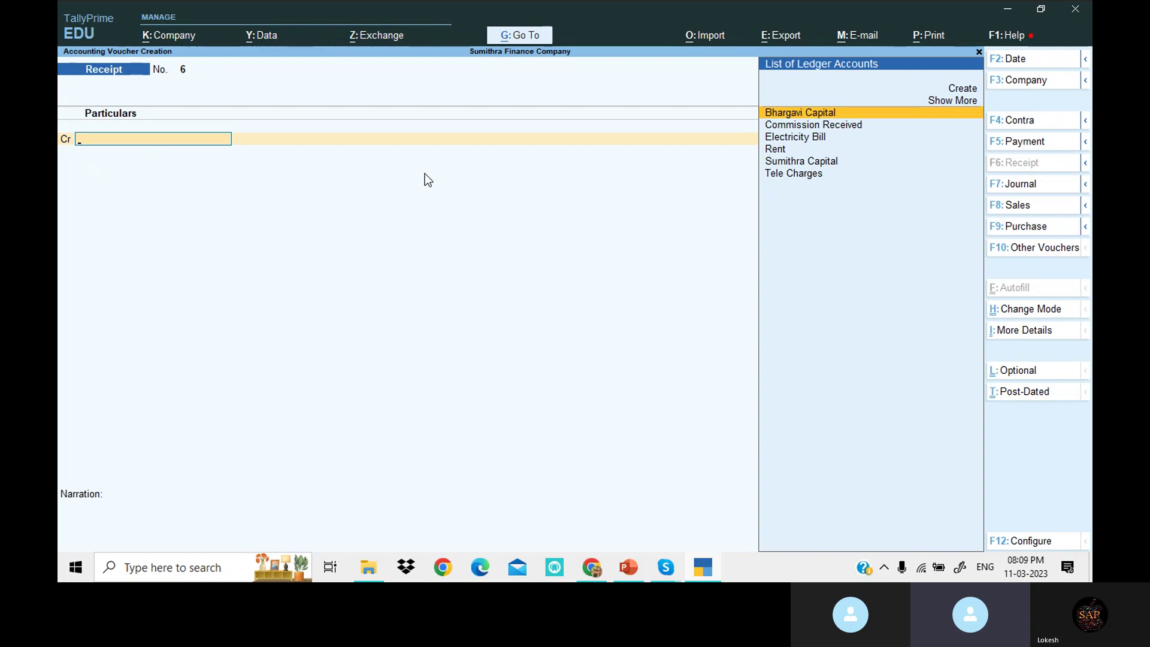
- Date the new Receipt voucher 2-Sep-22 and credit 600000 to the other partner's capital ledger
click(1034, 63)
text(3-8)
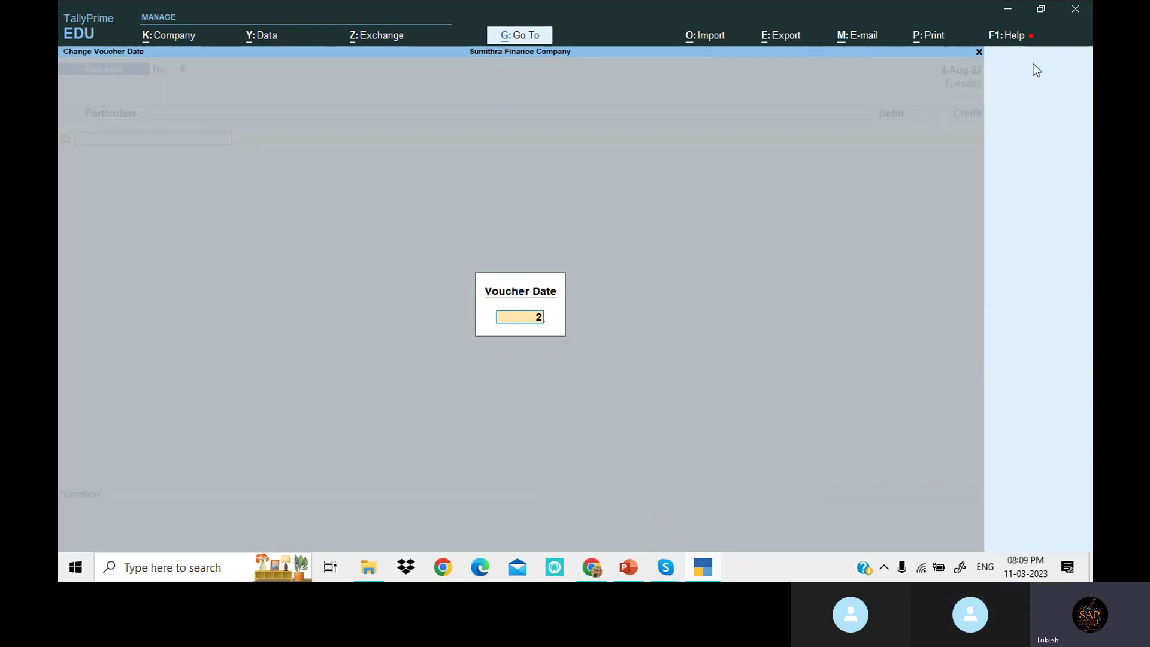
key(Return)
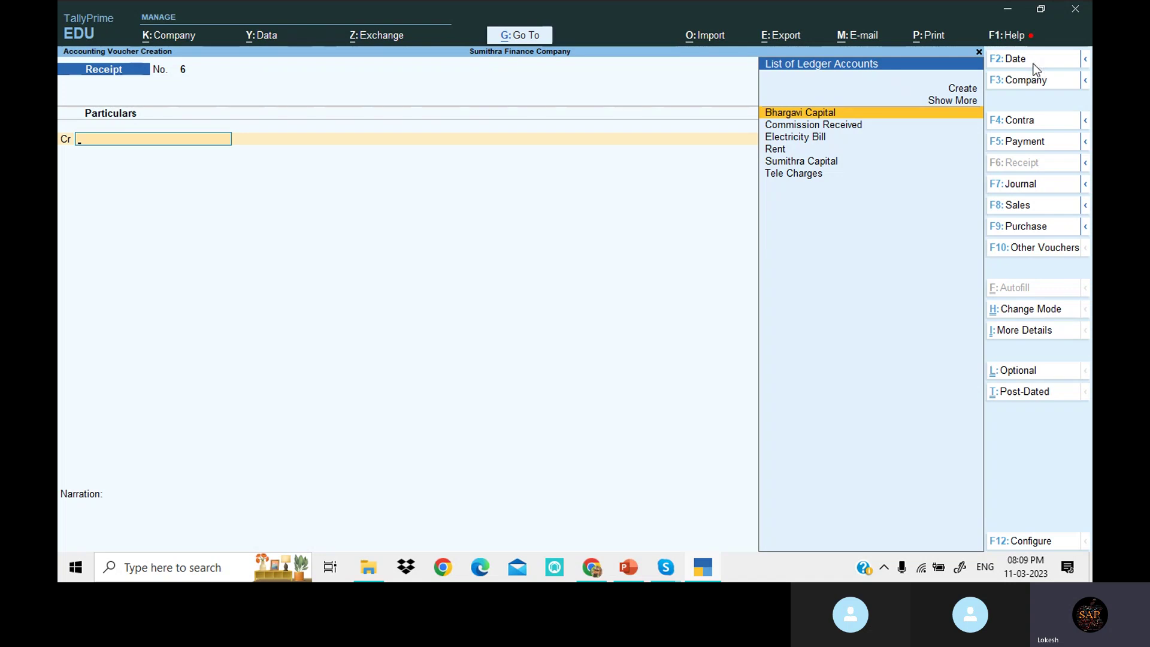
key(Return)
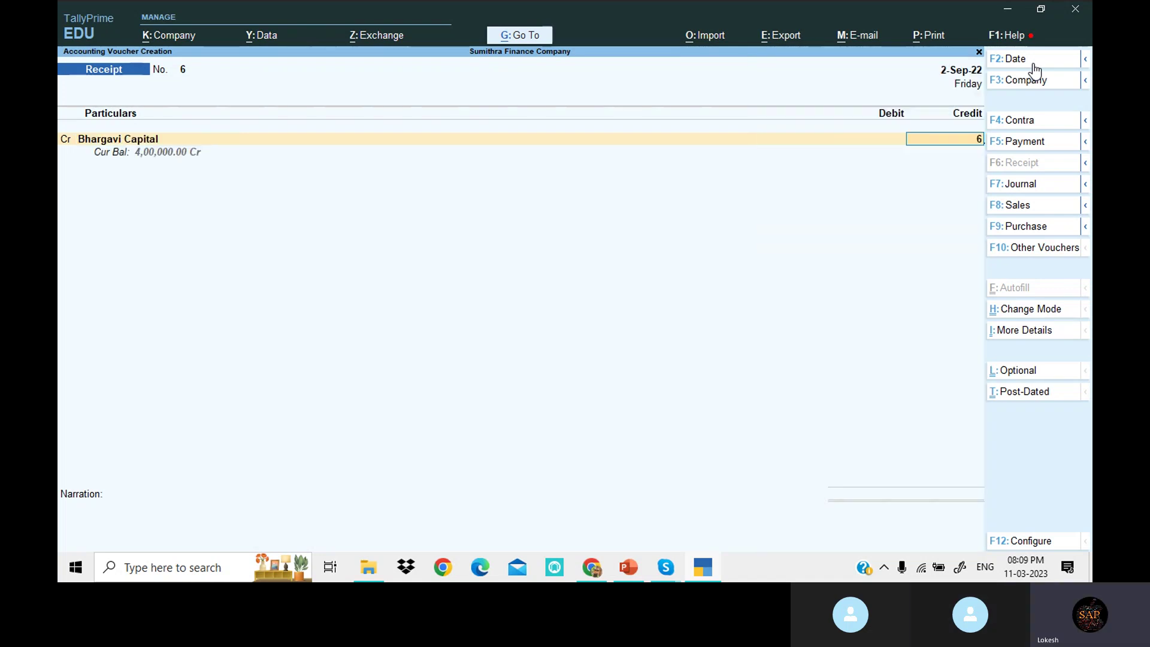
text(600000)
key(Return)
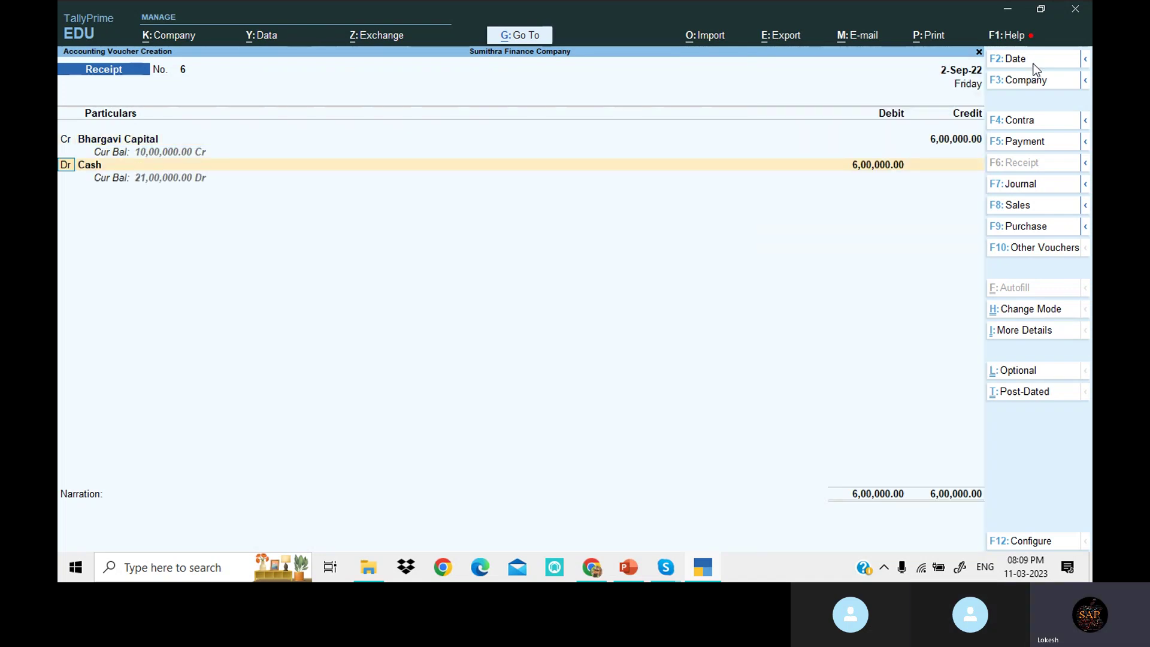
- Debit Cash with 6,00,000.00, leave the narration empty, and save the receipt voucher
key(Return)
key(Return)
key(Return)
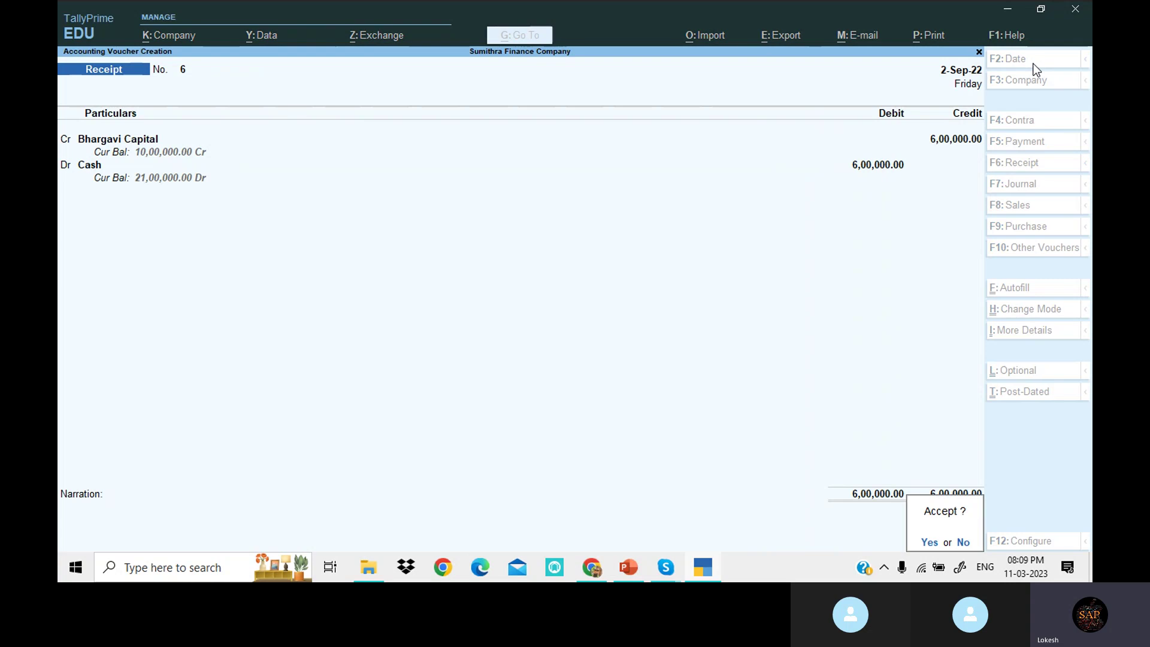
key(Return)
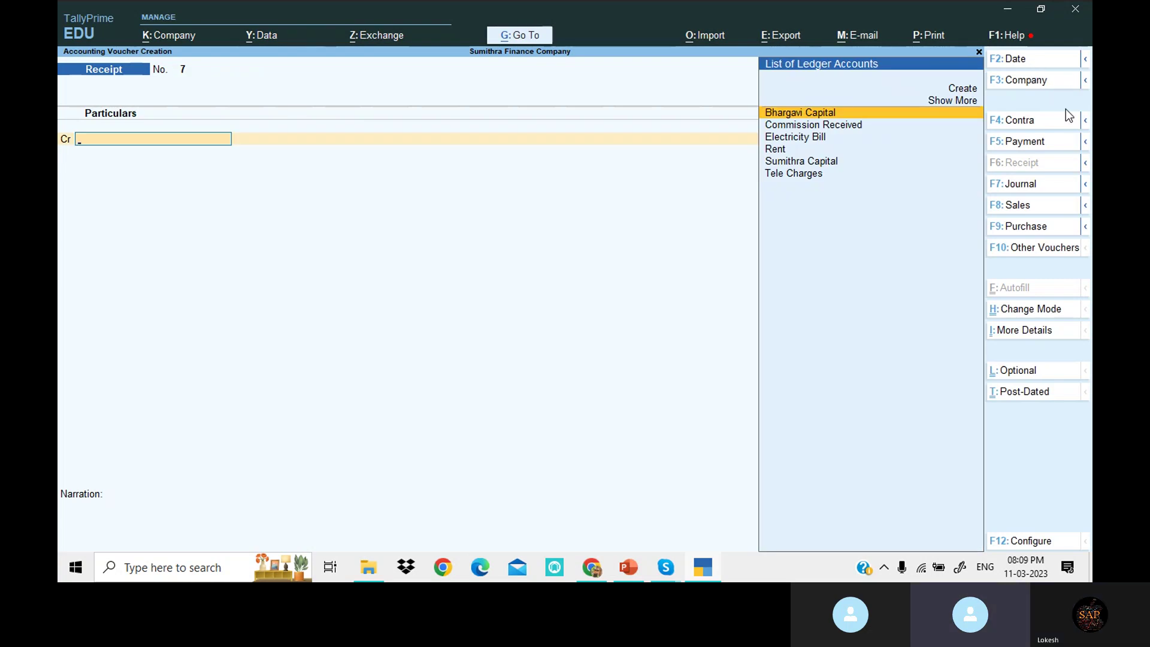
- Start a Payment voucher dated 1-Oct-22 and debit 300000 to the capital ledger that shares the company's name
click(1040, 147)
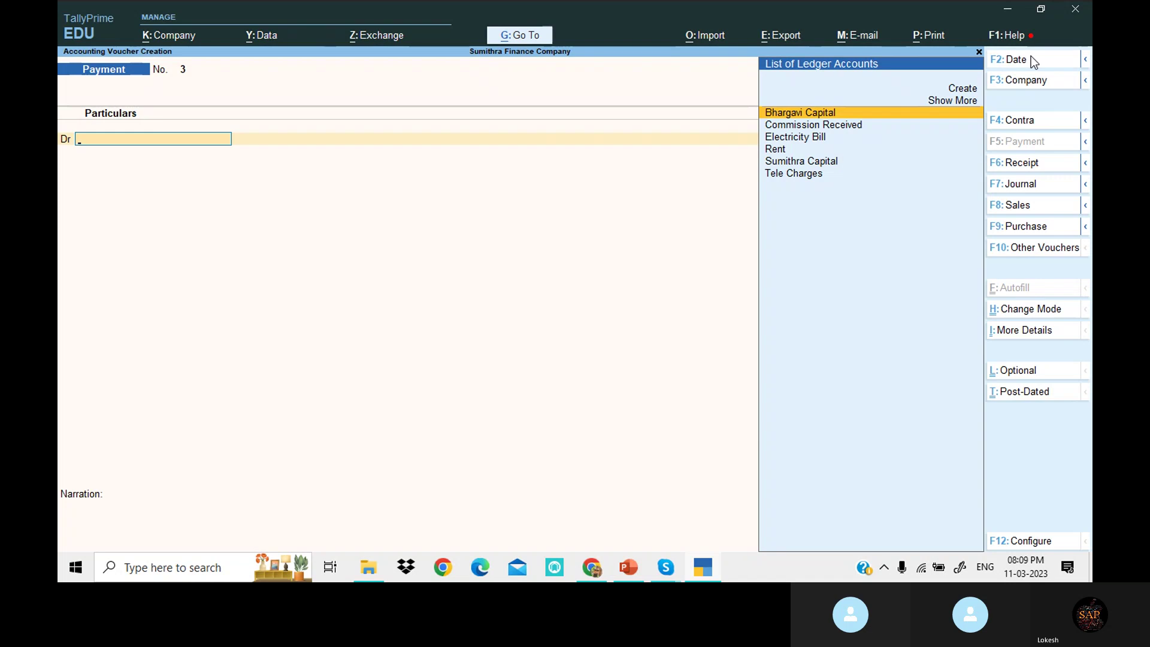
click(1034, 61)
text(1-10)
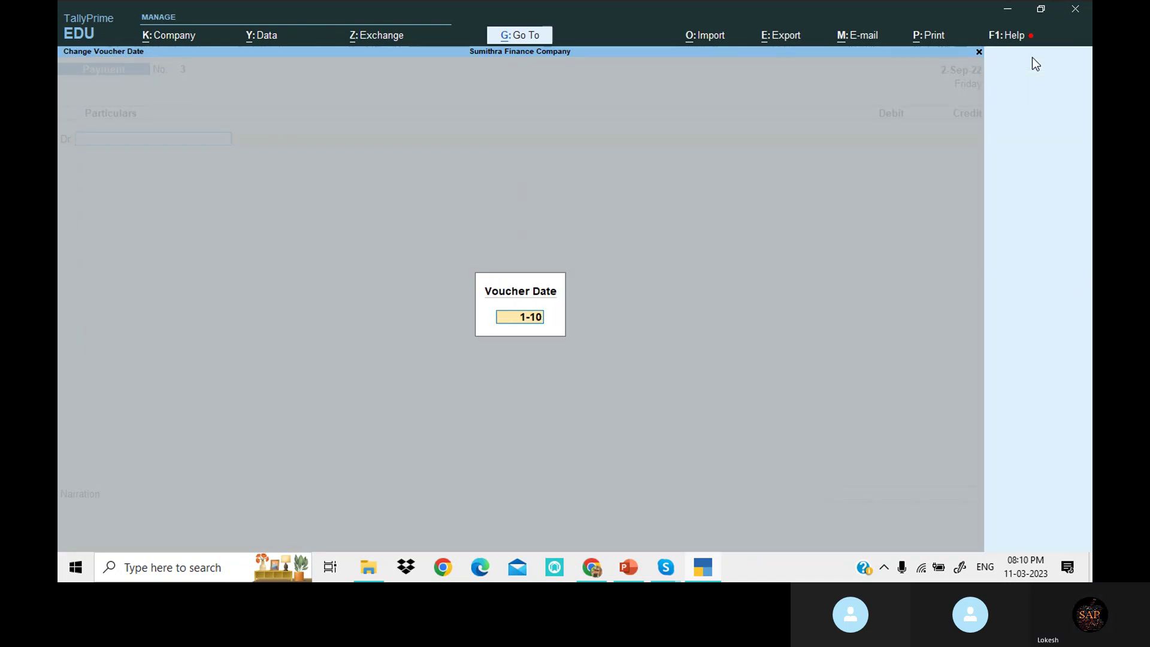
key(Return)
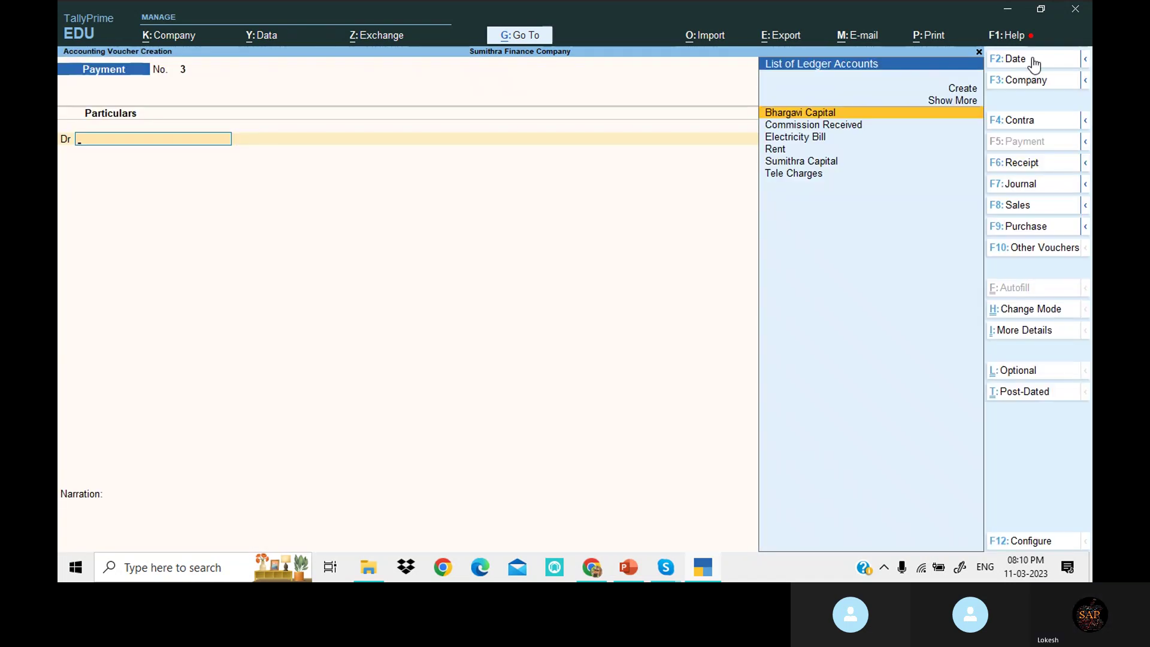
text(S)
key(Return)
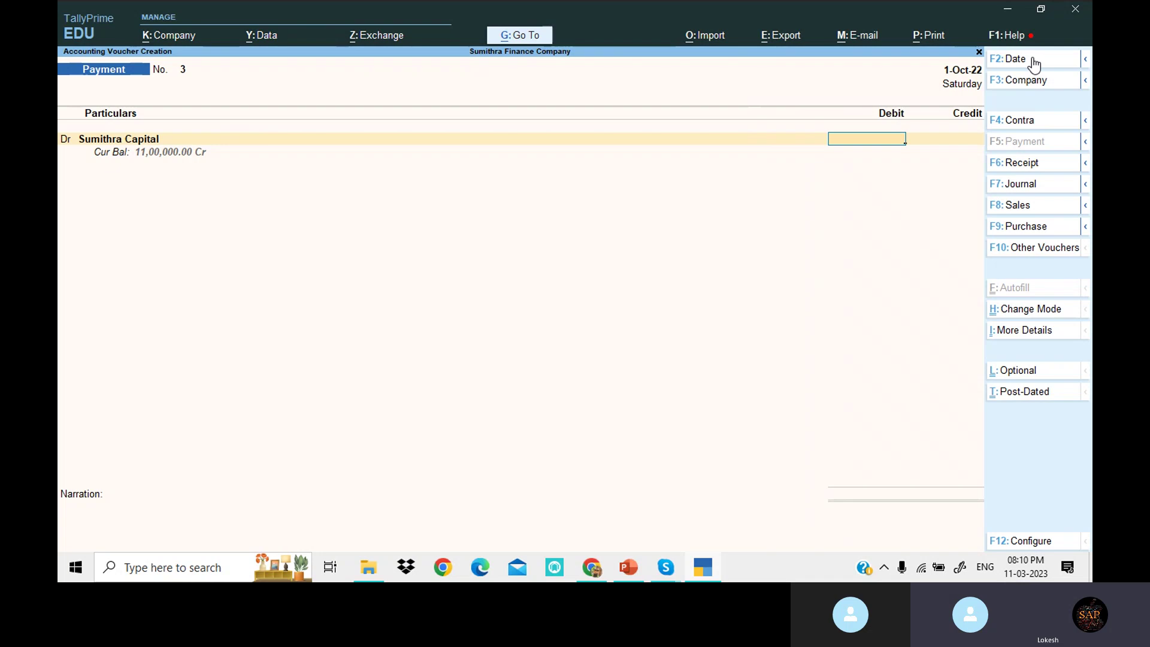
text(3,00,000)
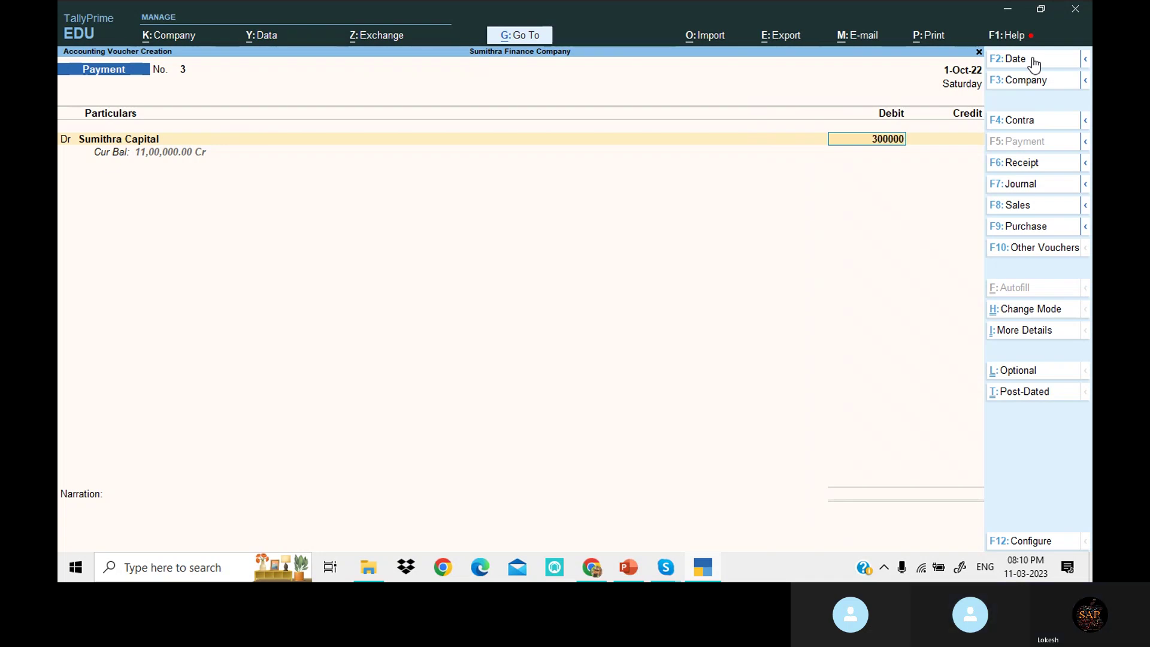
key(Return)
- Credit Cash with 3,00,000.00, leave the narration empty, and save the payment voucher
key(Return)
key(Return)
key(Return)
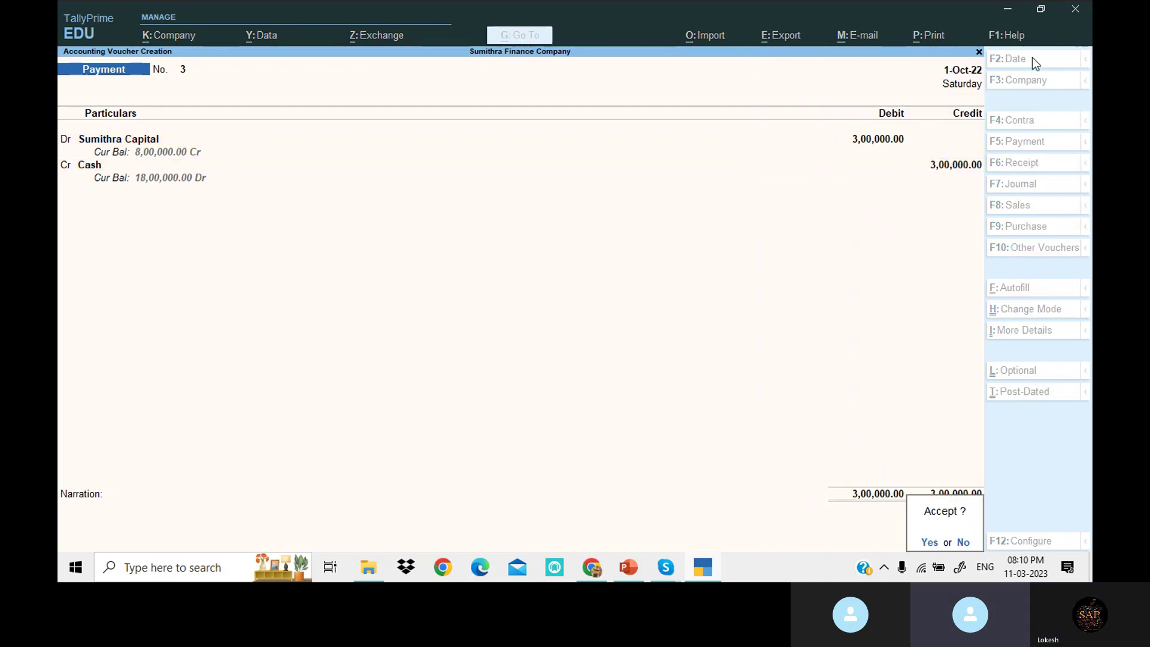
key(Return)
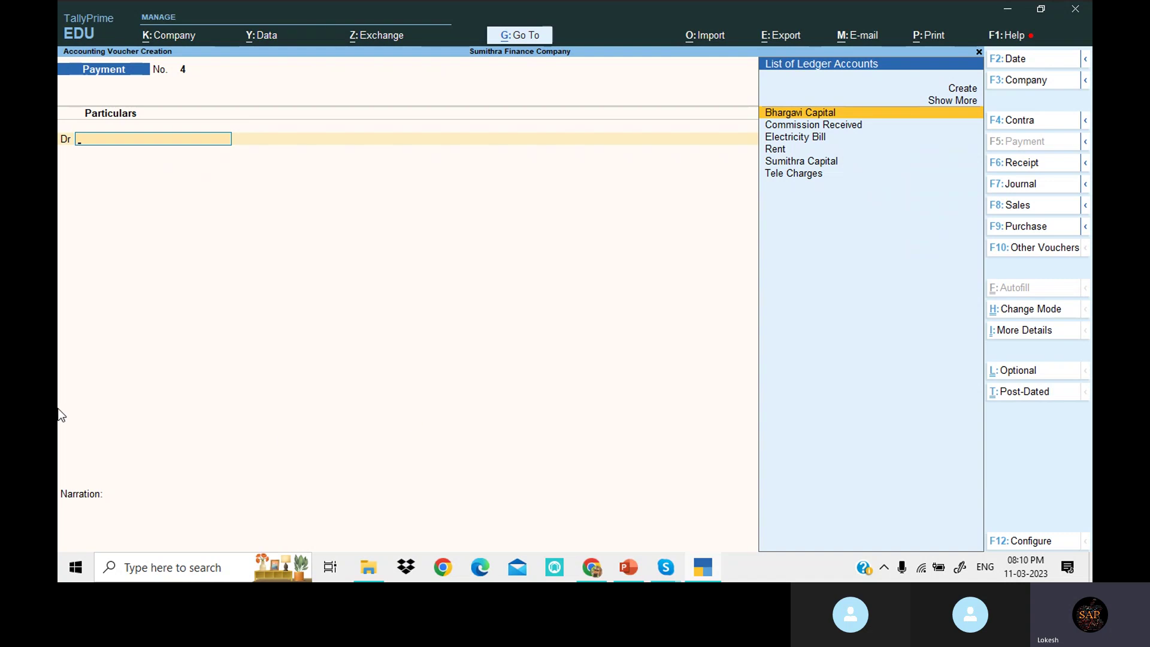
- Start a Receipt voucher dated 1-Nov-22 and credit 100000 to the other partner's capital ledger
click(1048, 164)
click(1049, 60)
text(1)
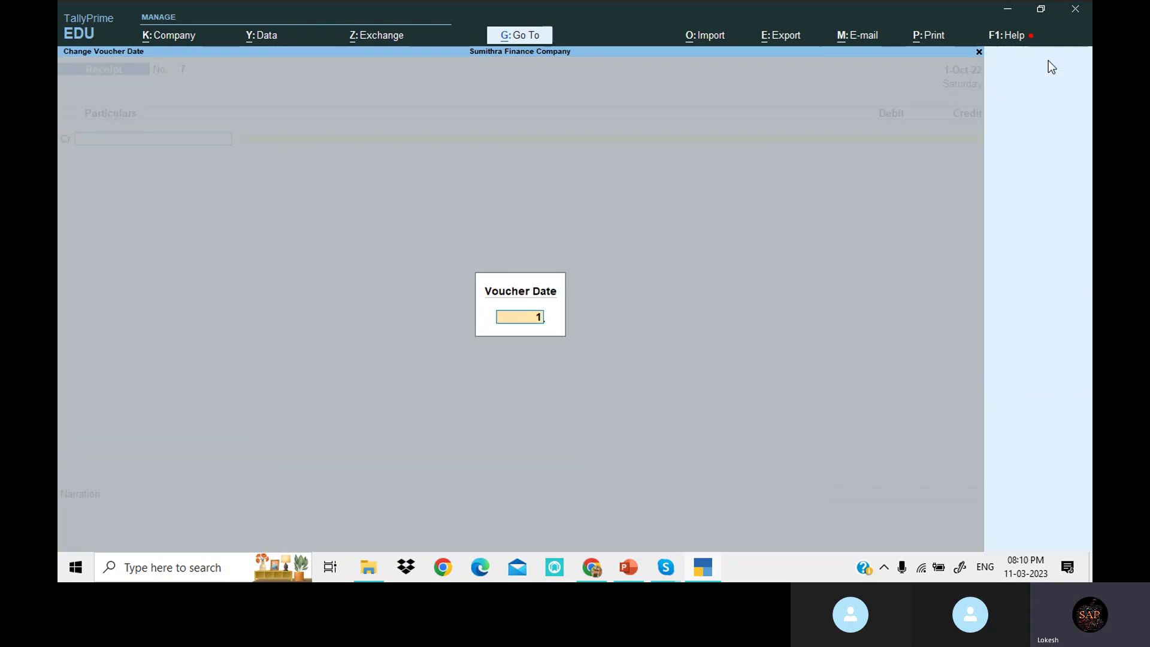
text(-11)
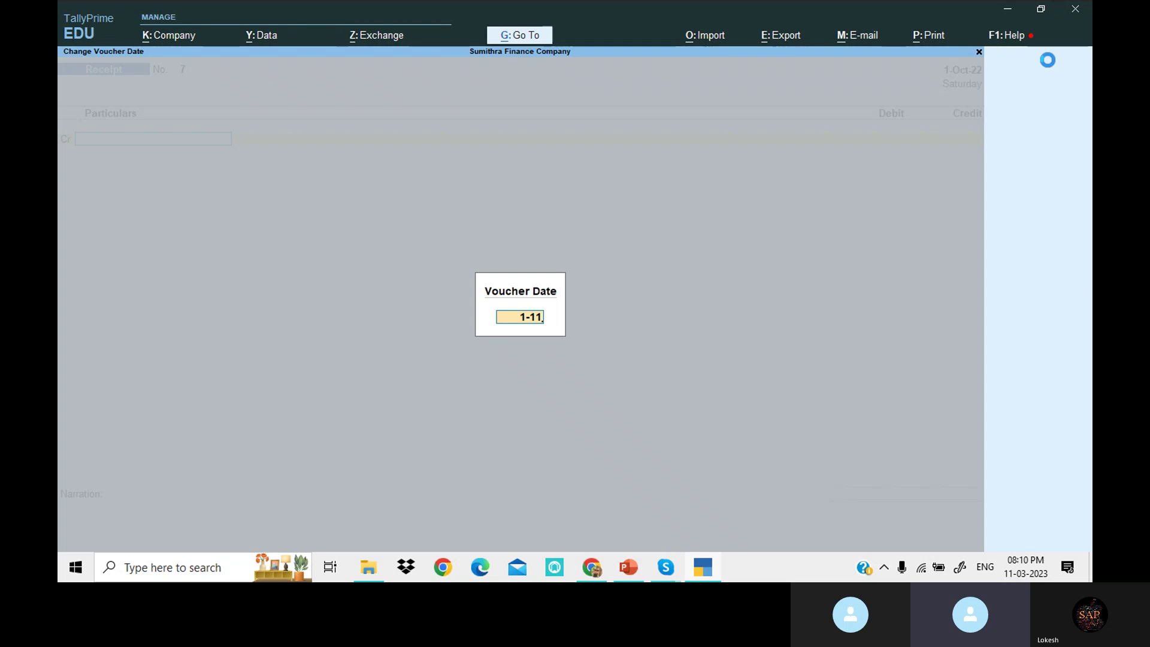
key(Return)
text(B)
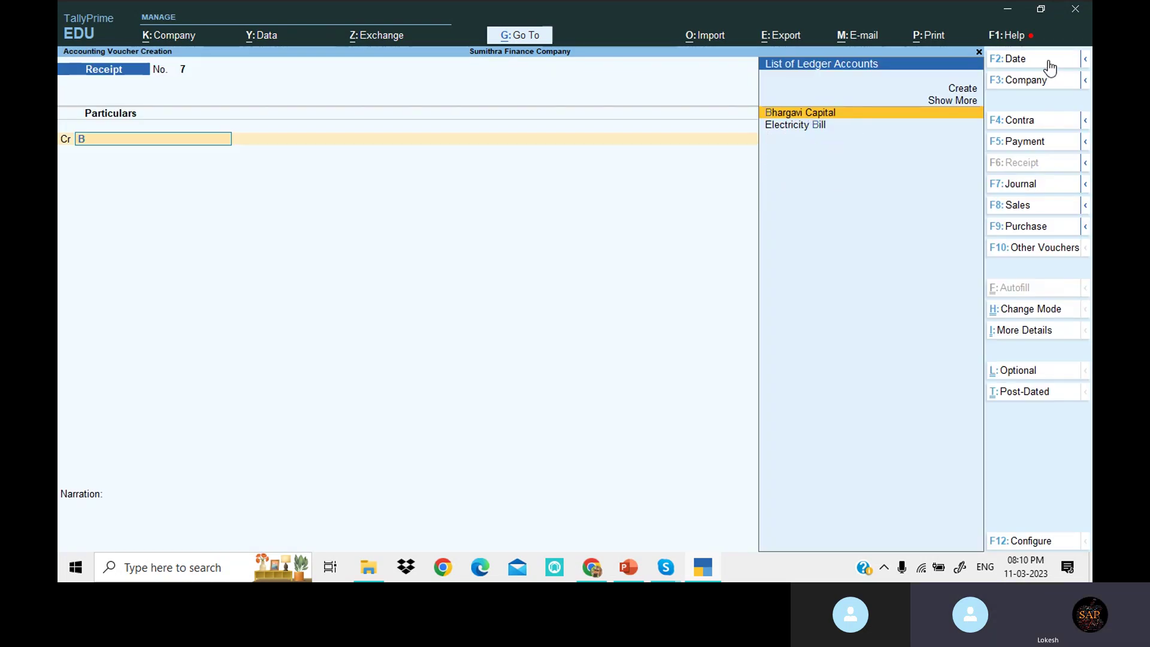
key(Return)
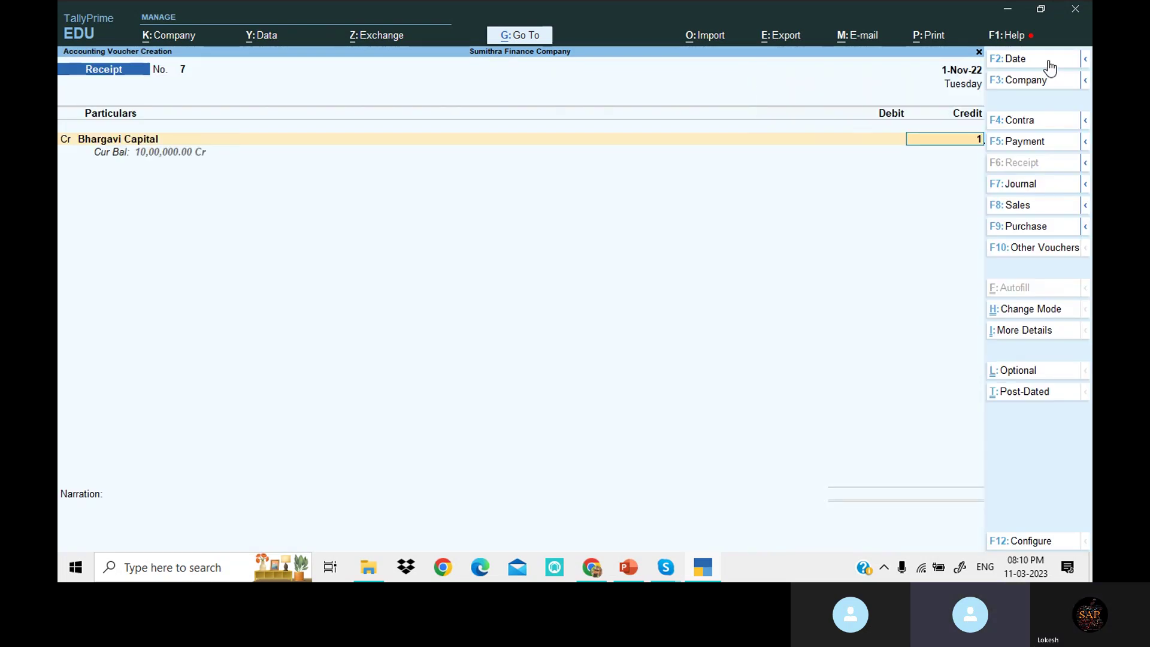
text(100000)
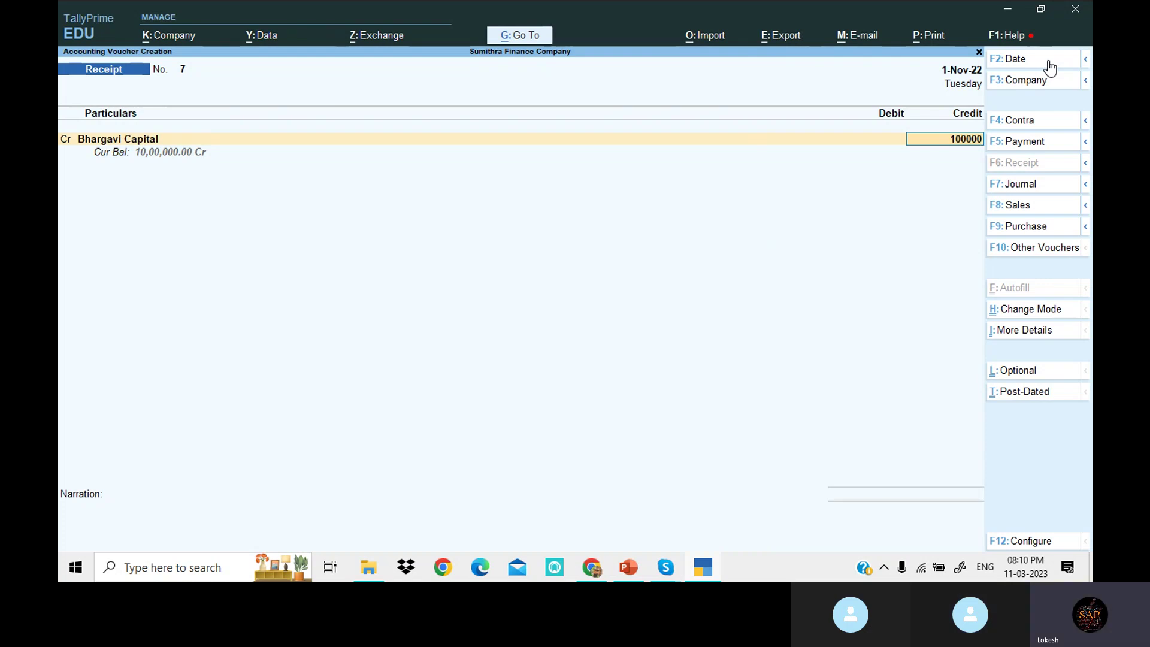
key(Return)
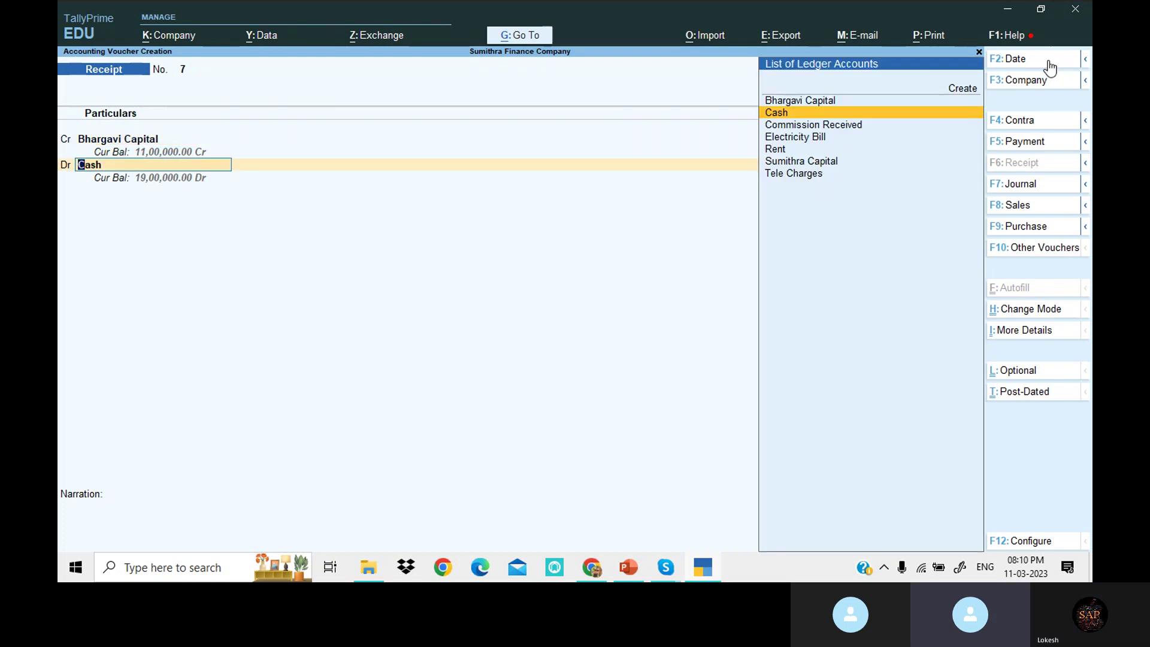
- Debit Cash with 1,00,000.00, leave the narration empty, and save the receipt voucher
key(Return)
key(Return)
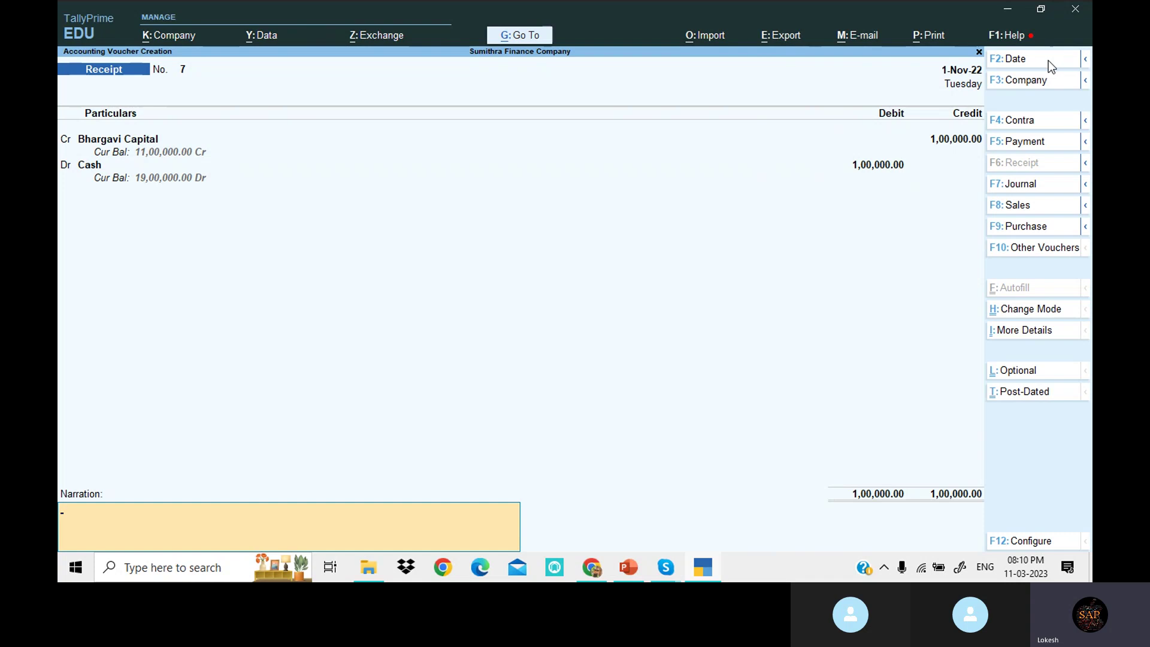
key(Return)
key(Return)
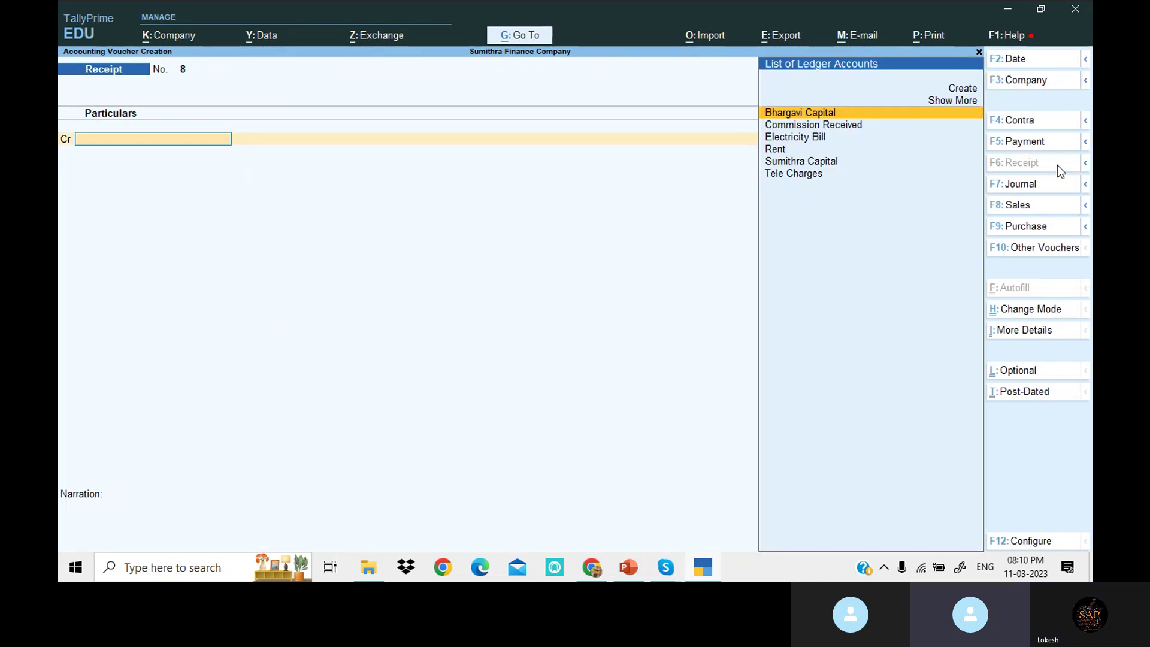
- Start a Payment voucher dated 1-Dec-22 and debit 200000 to the capital ledger that does not share the company's name
click(1043, 143)
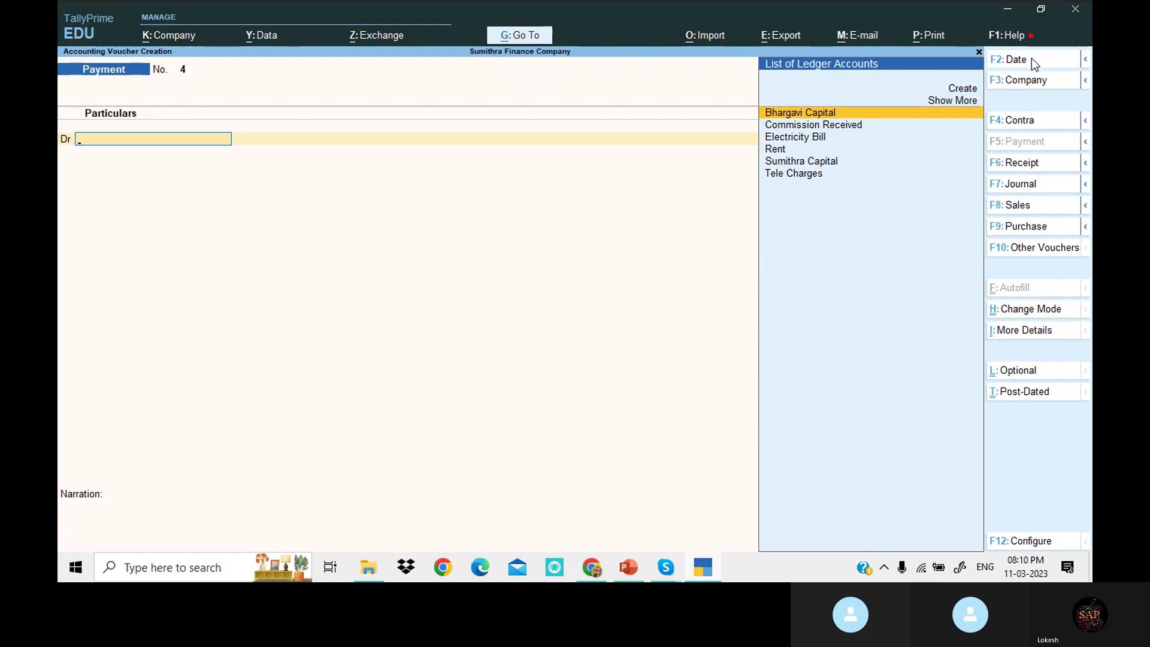
click(1031, 59)
text(1-12)
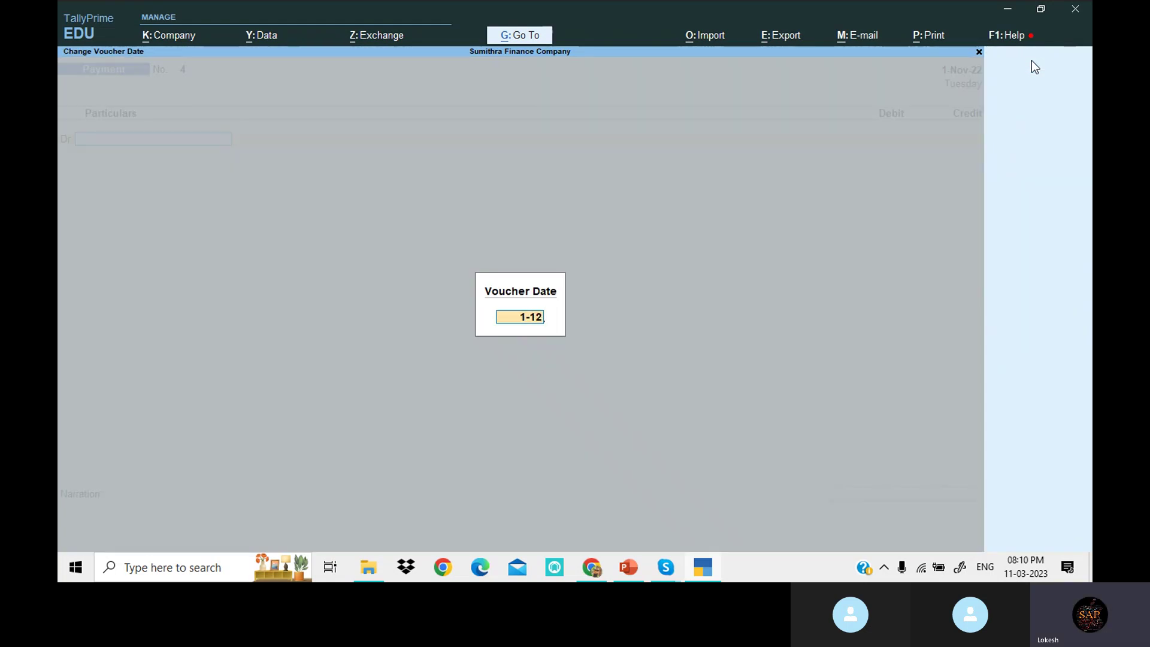
key(Return)
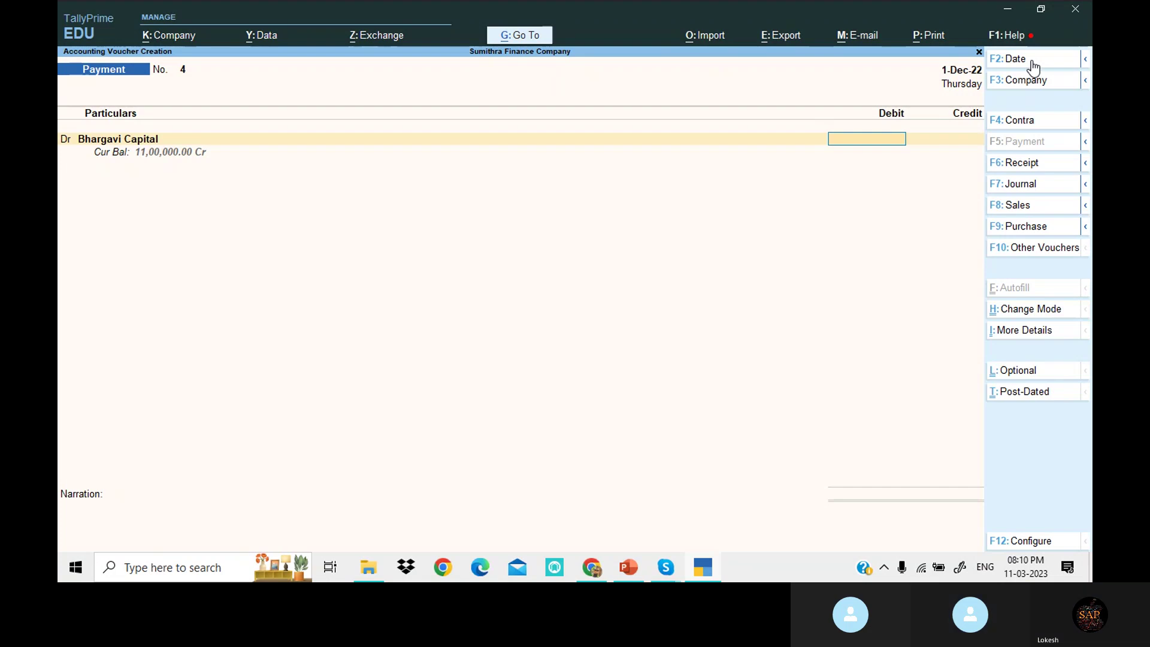
text(200000)
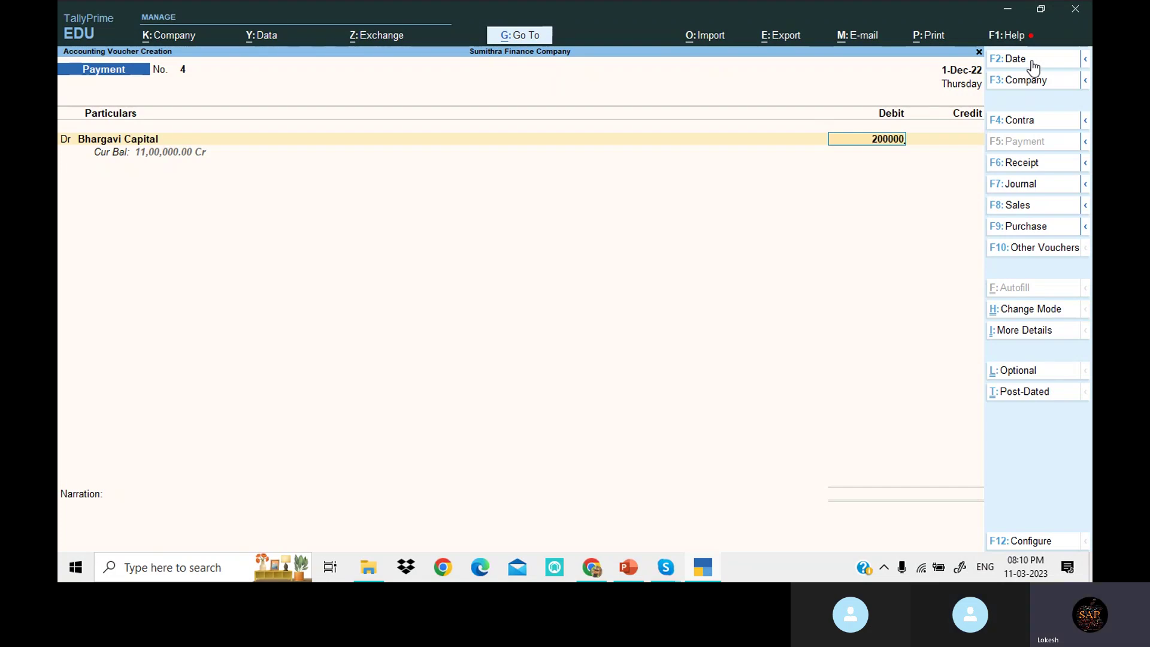
- Credit Cash with 2,00,000.00, leave the narration empty, and save the payment voucher
key(Return)
key(Return)
key(Return)
key(Return)
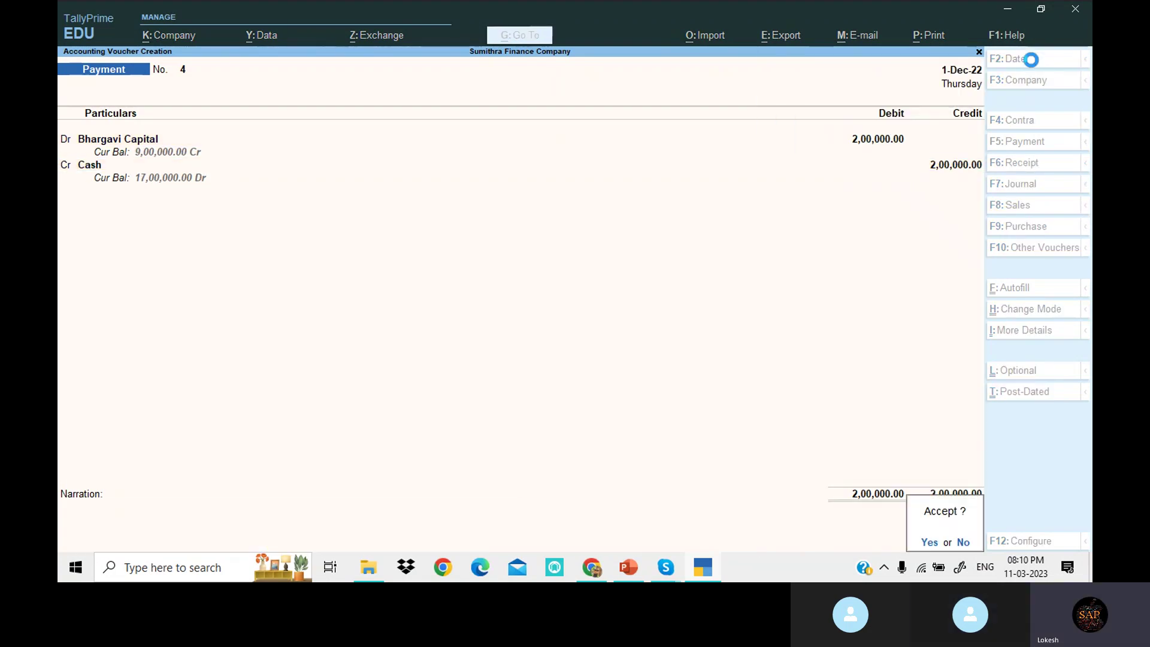
key(Return)
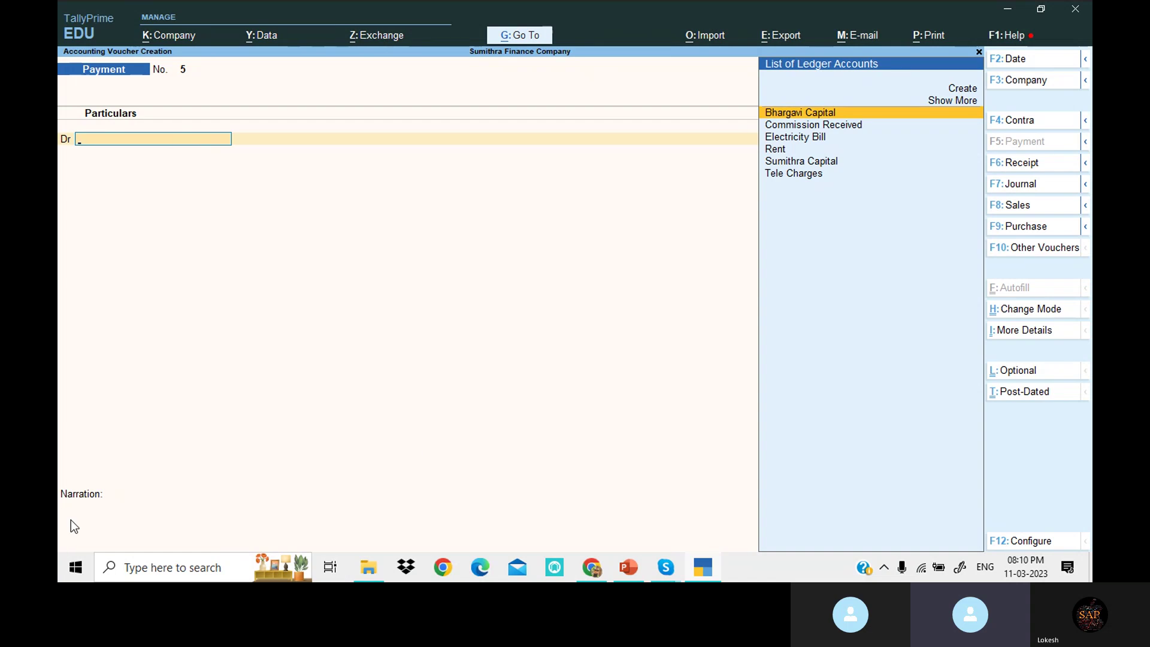
- Date the new Payment voucher 31-Mar-23 and debit 100000 to the same partner's capital ledger
click(1043, 55)
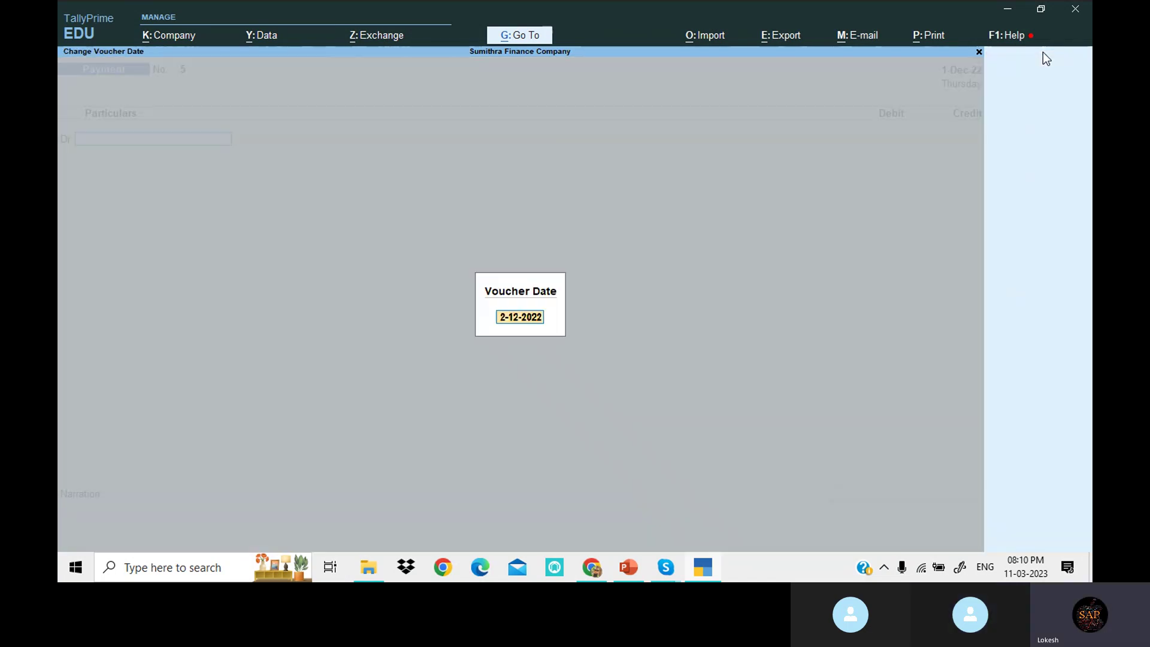
key(BackSpace)
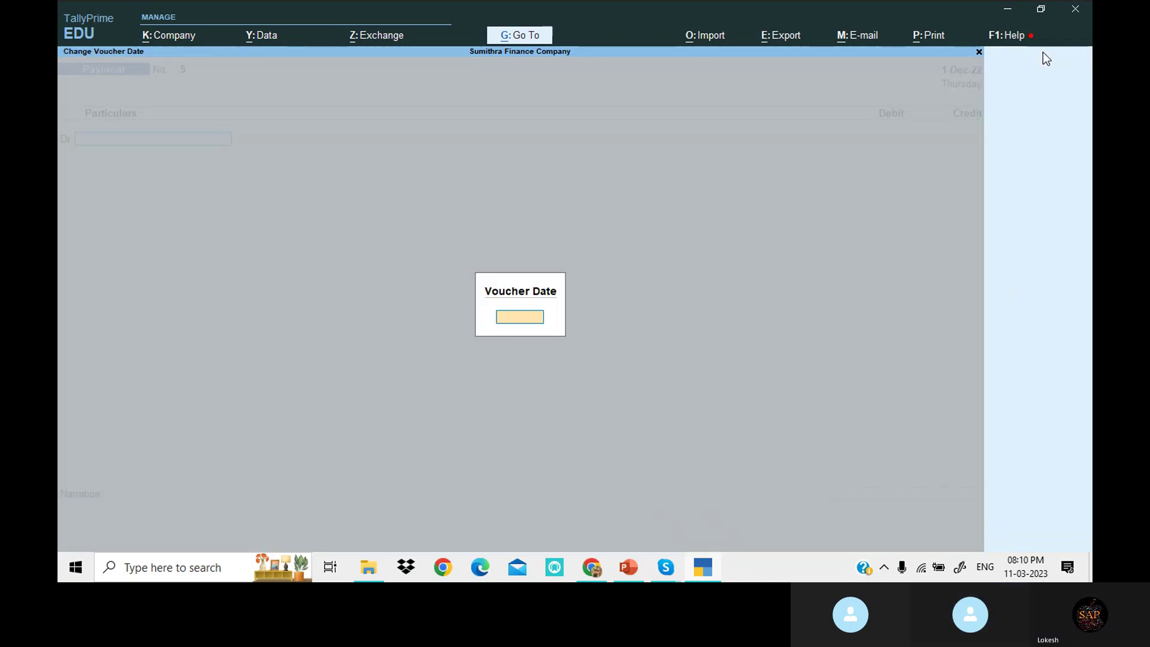
text(31-3)
key(Return)
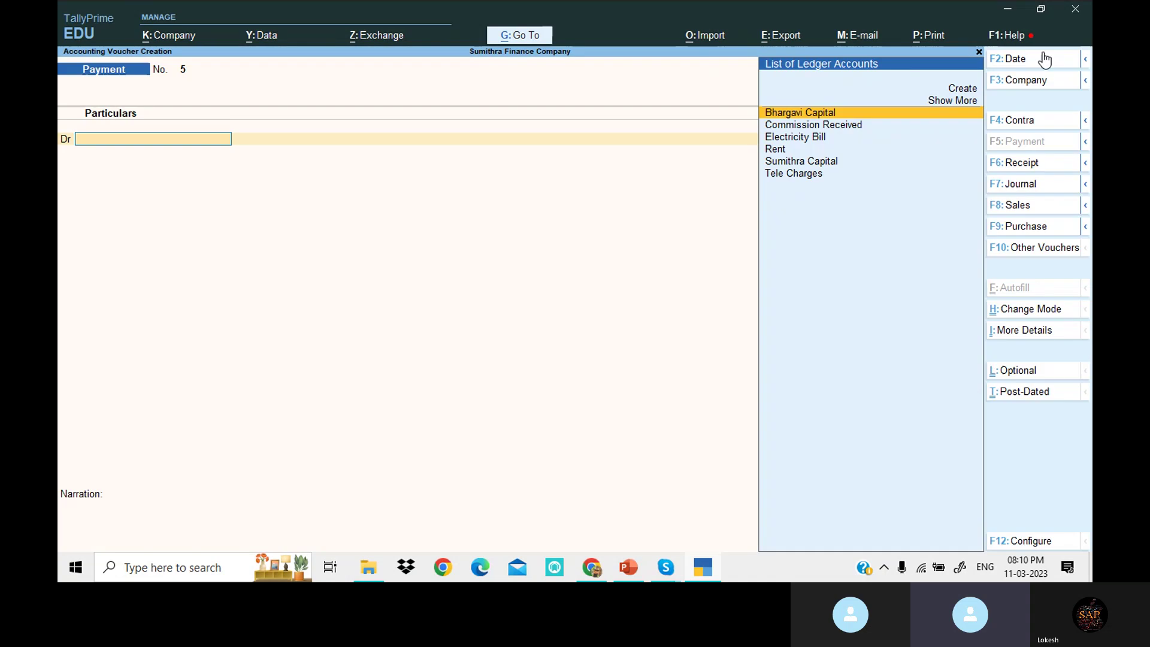
text(b)
key(Return)
text(100000)
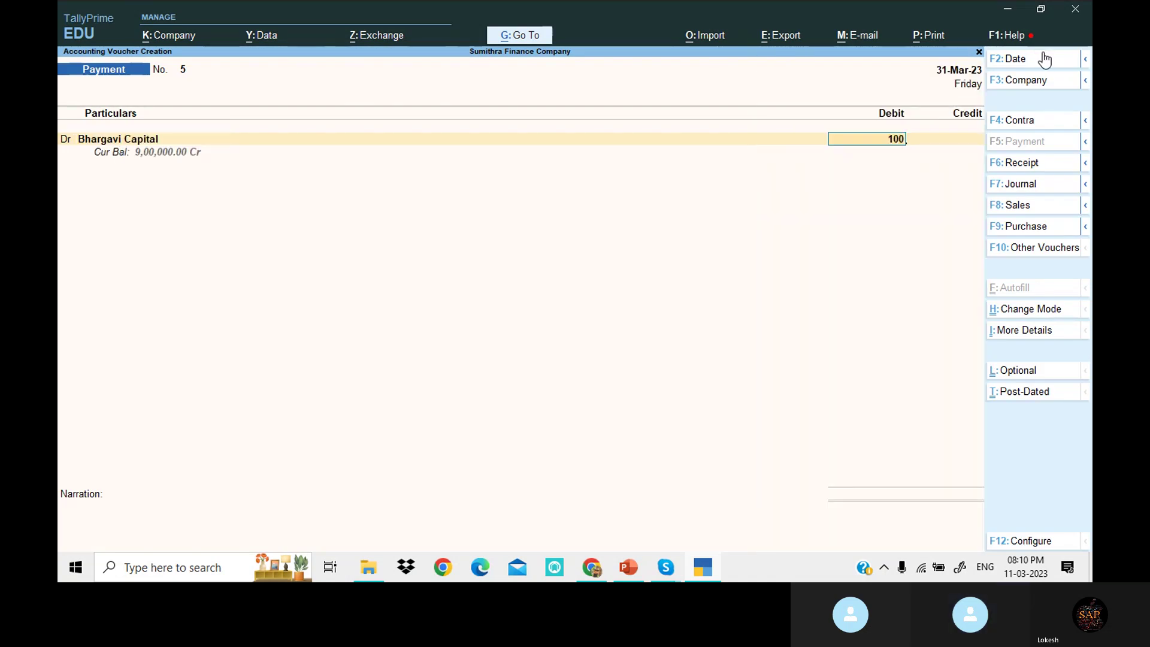
- Credit Cash with 1,00,000.00, leave the narration empty, and save the 31-Mar-23 payment voucher
key(Return)
key(Return)
key(Return)
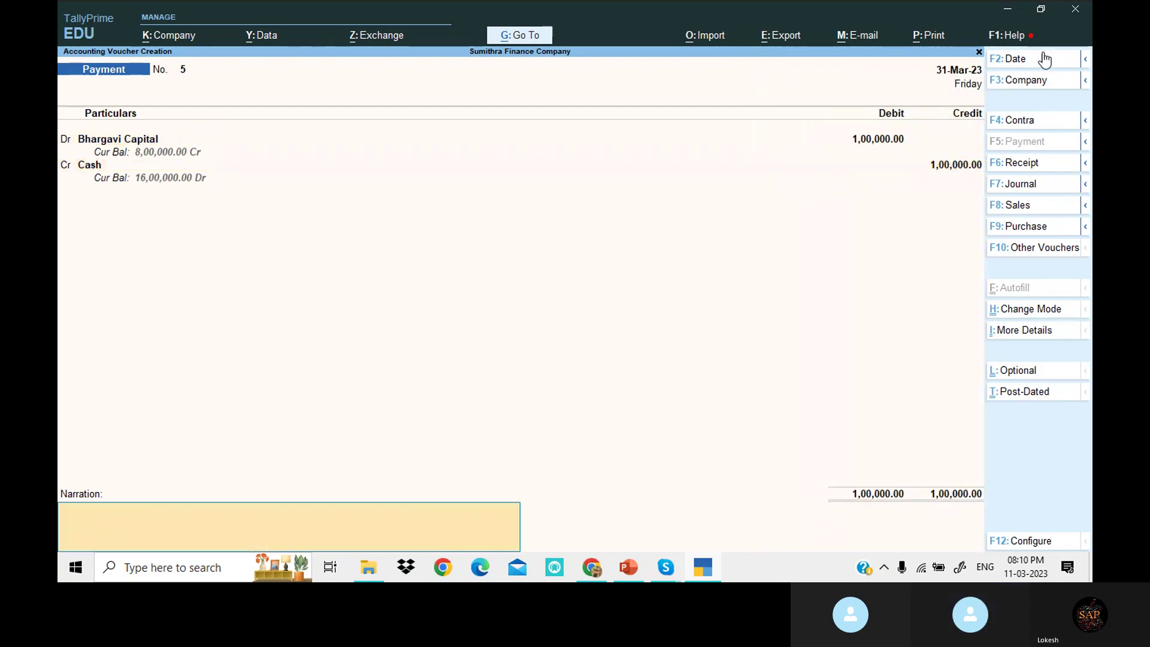
key(Return)
key(Return)
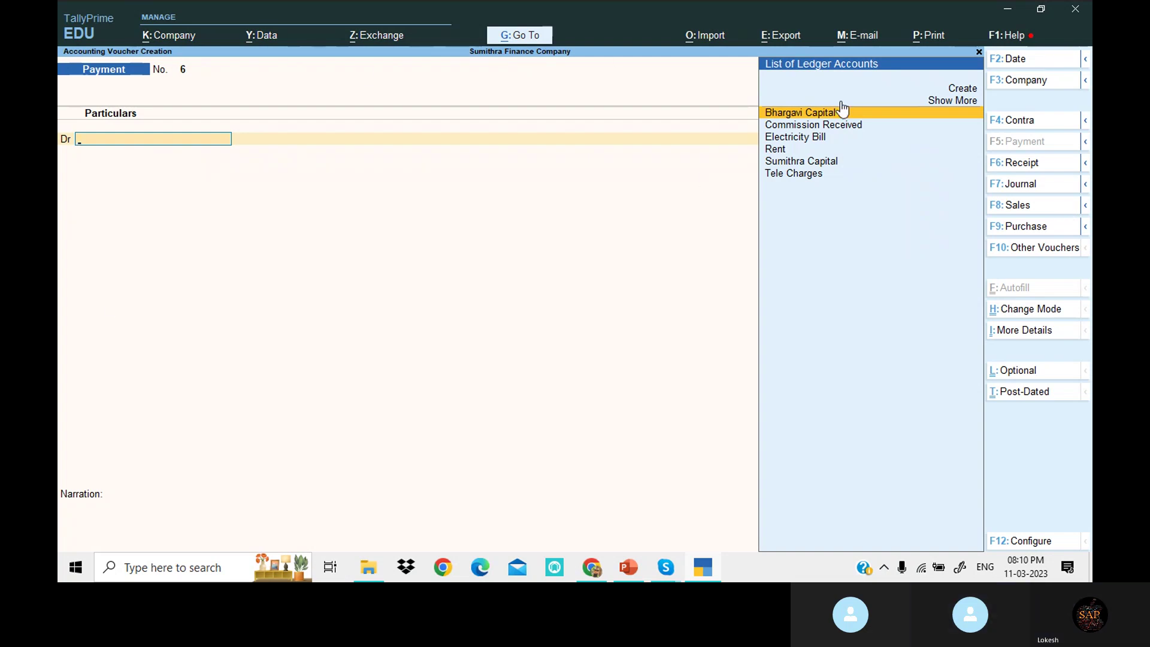
- Date the new Payment voucher 1-Jan-23 and debit 25000 to the Rent ledger
click(1055, 66)
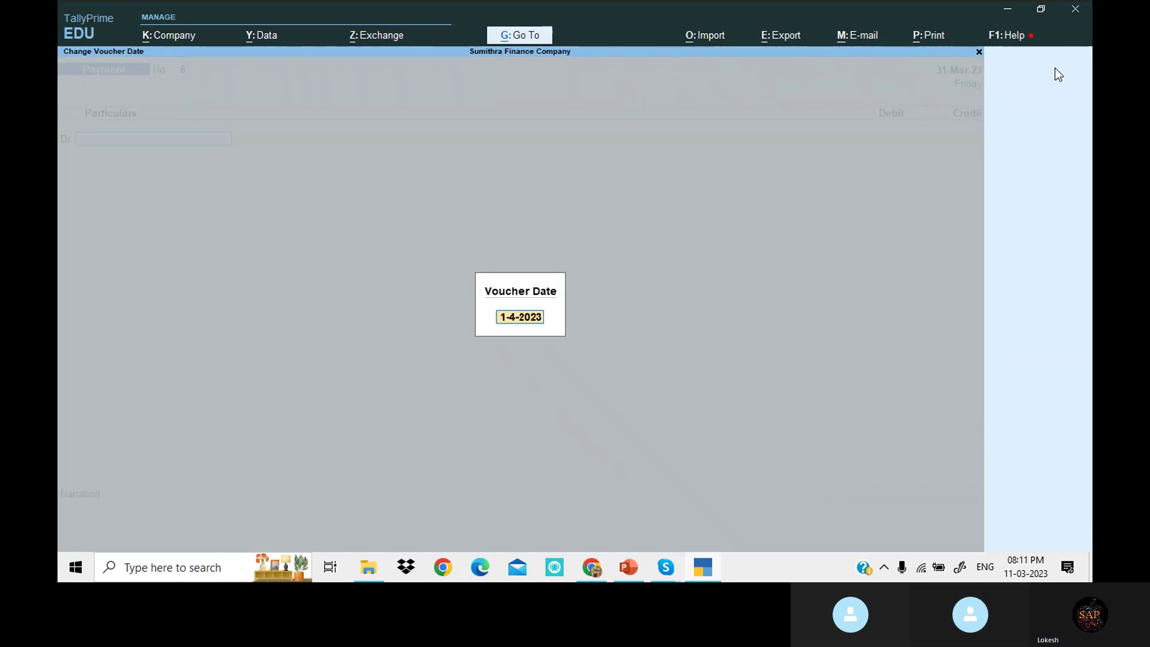
text(1-5)
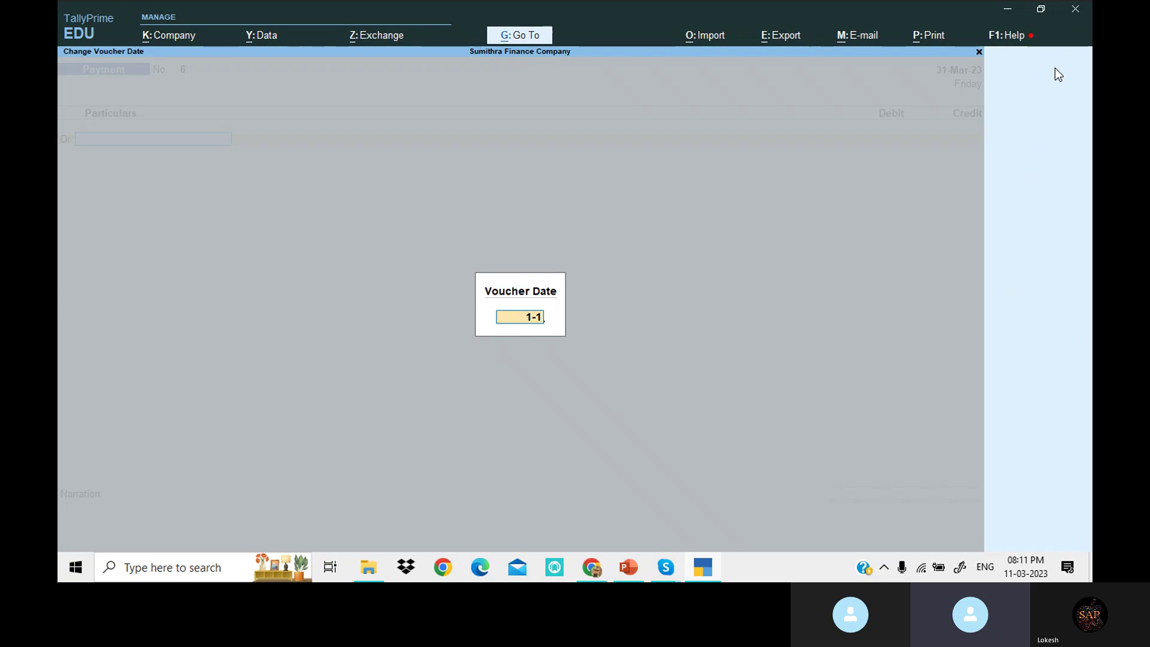
key(Return)
text(Re)
key(Return)
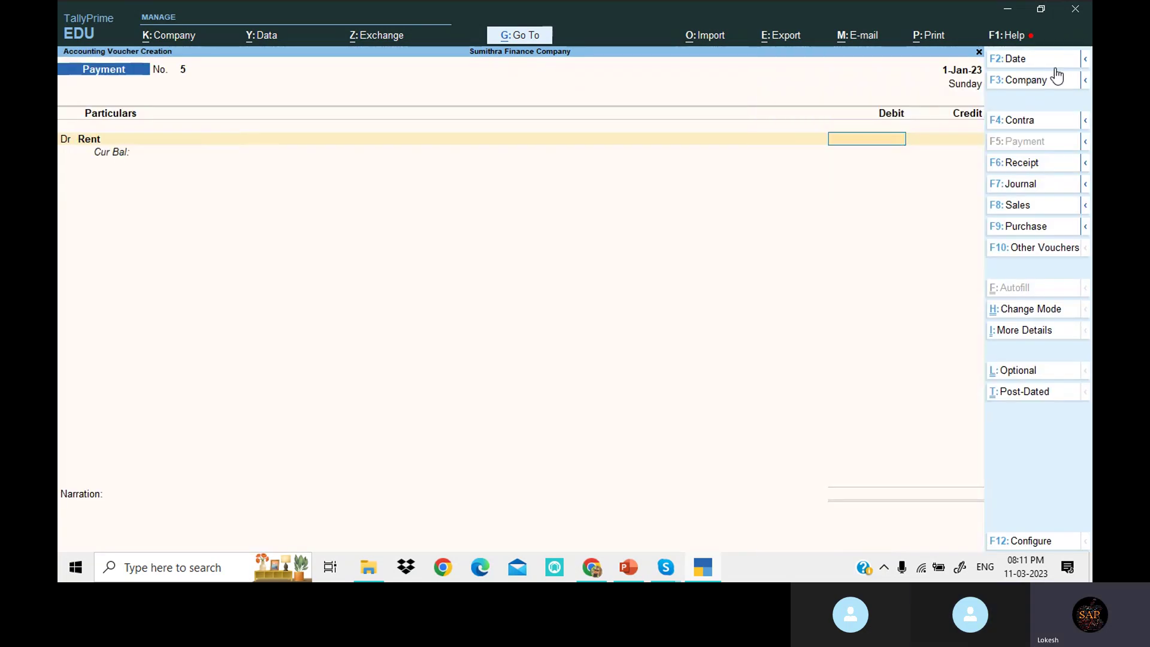
text(25000)
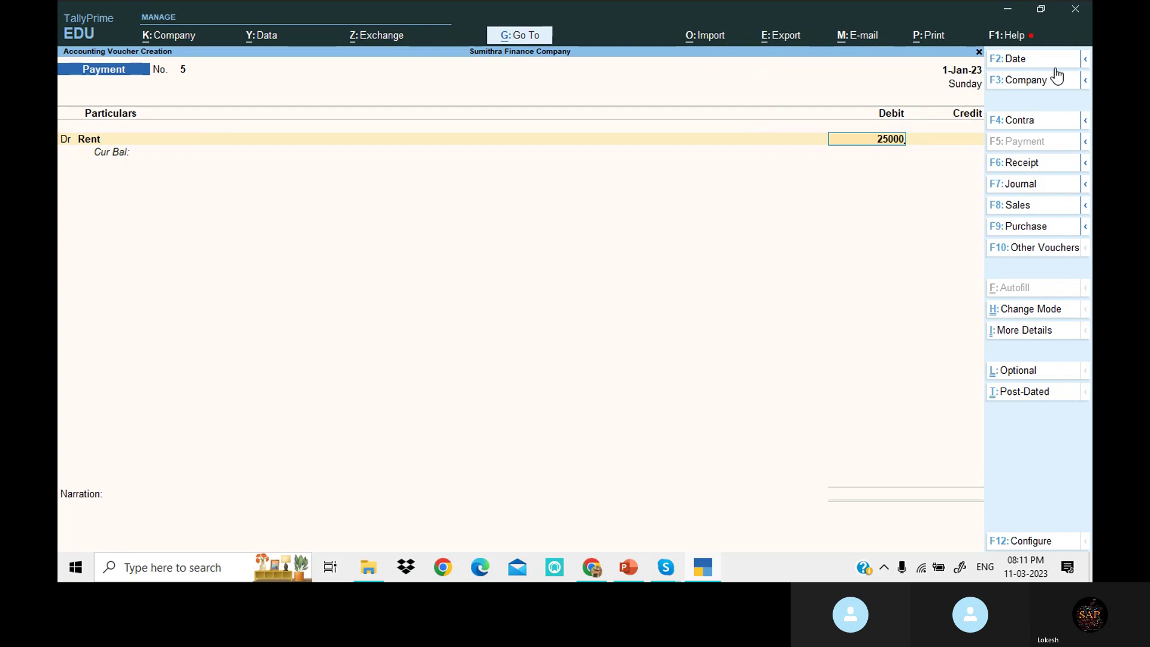
key(Return)
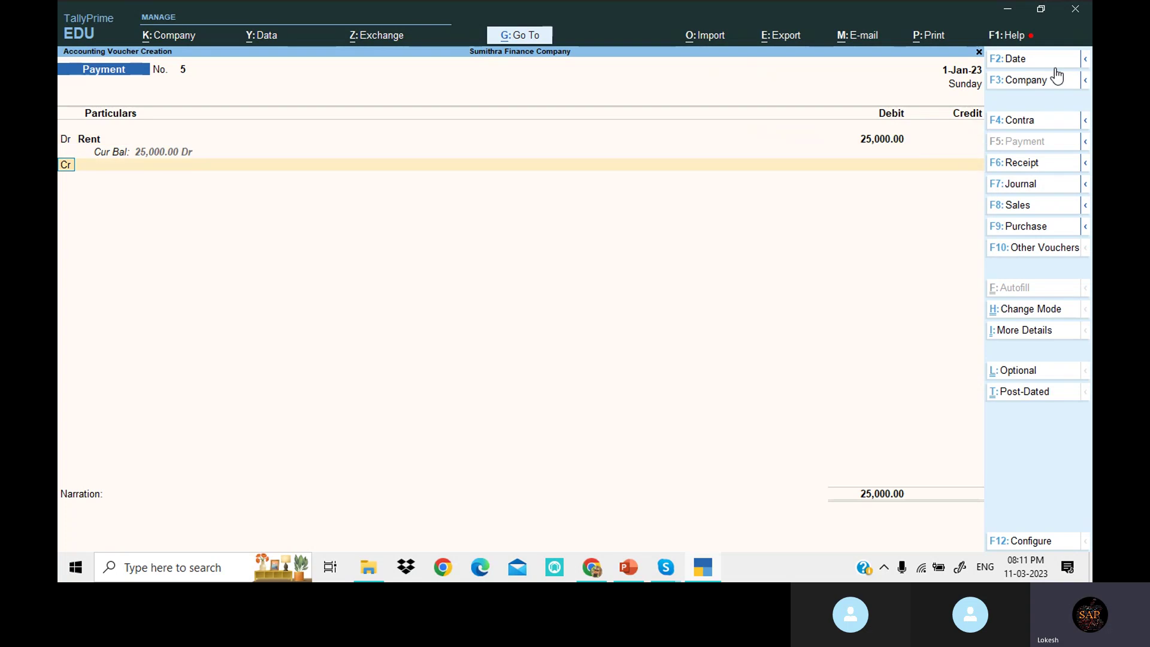
- Add debit lines of 8,000.00 for Electricity Bill and 5,000.00 for Tele Charges to the payment voucher
key(Return)
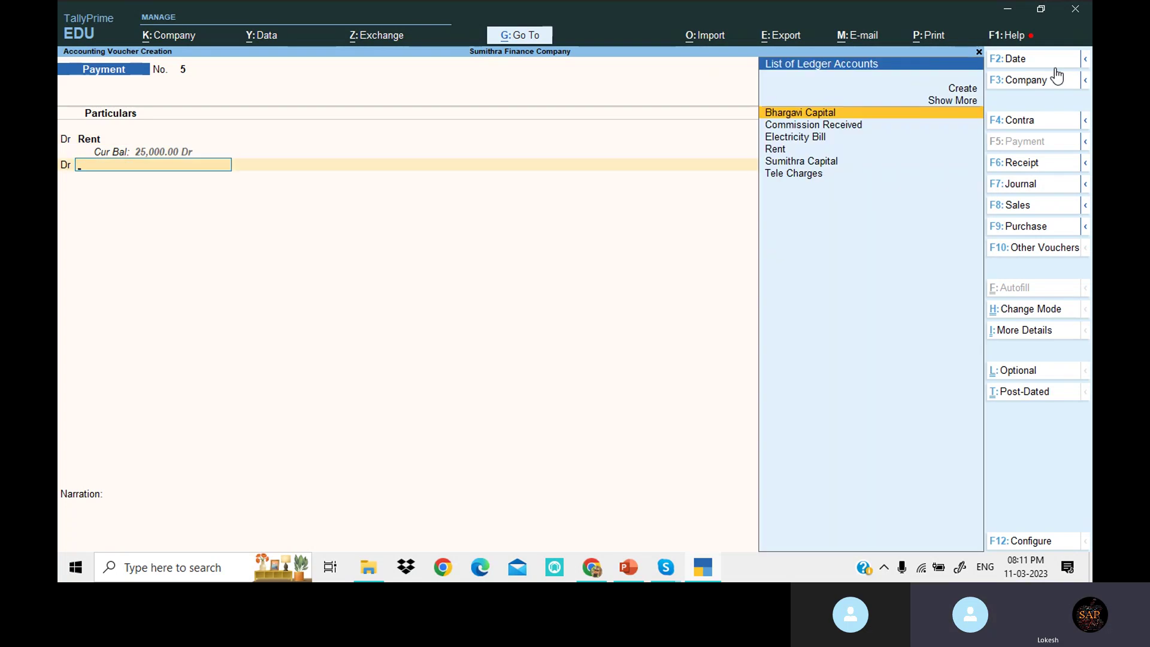
text(el)
key(Return)
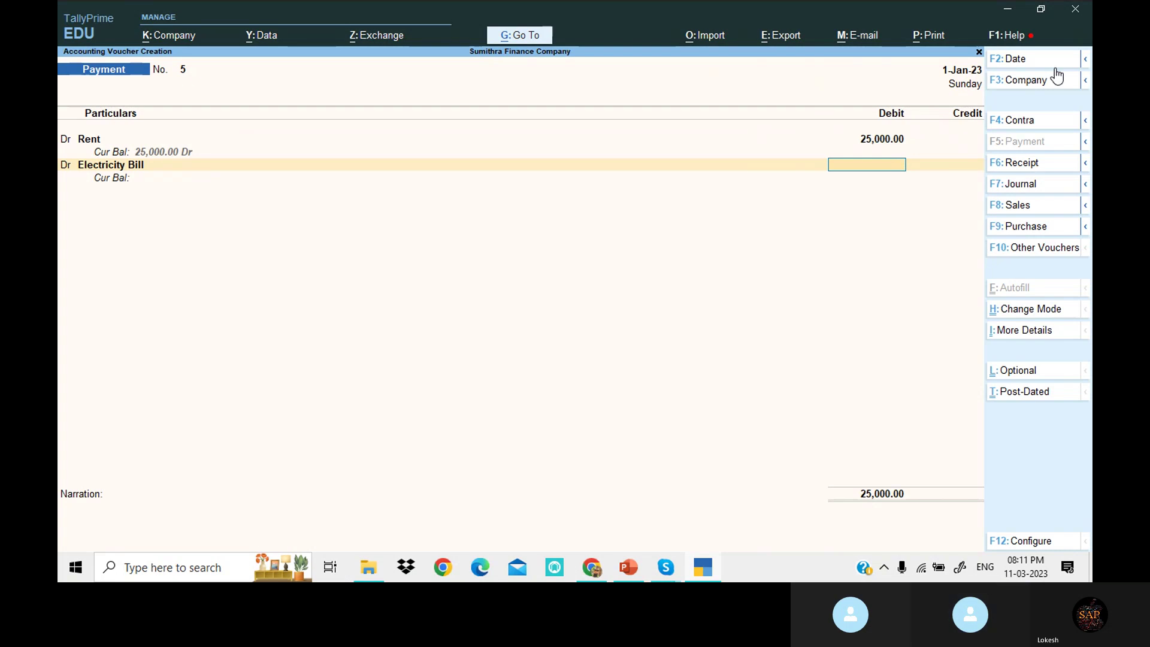
text(80000)
key(Return)
key(Return)
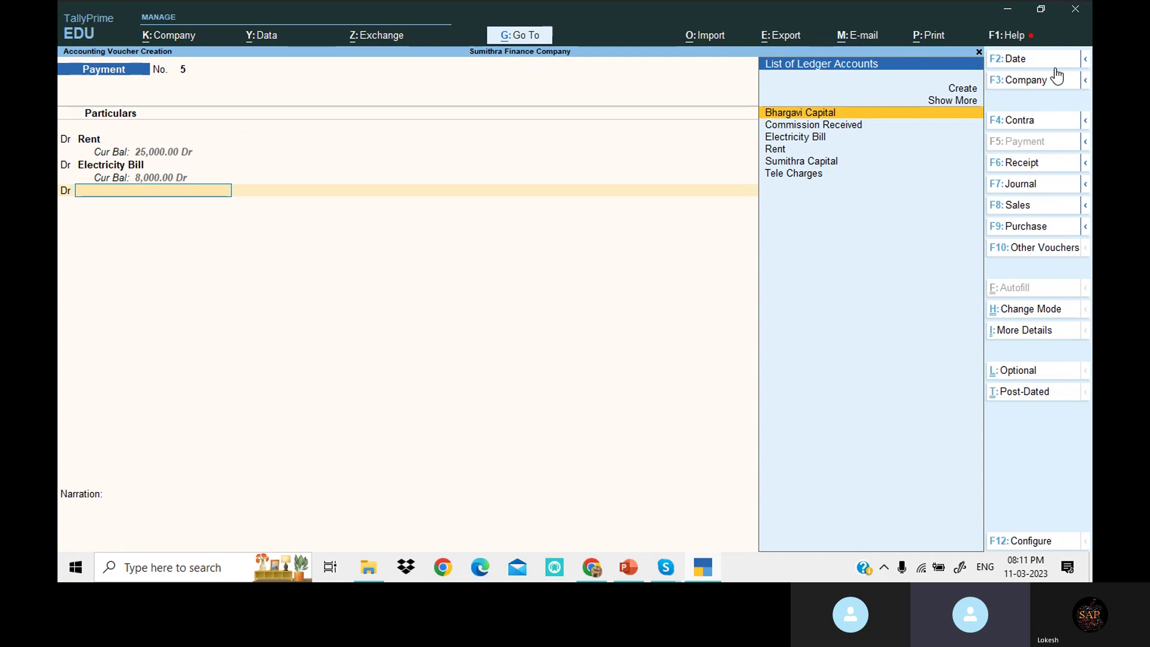
text(Te)
key(Return)
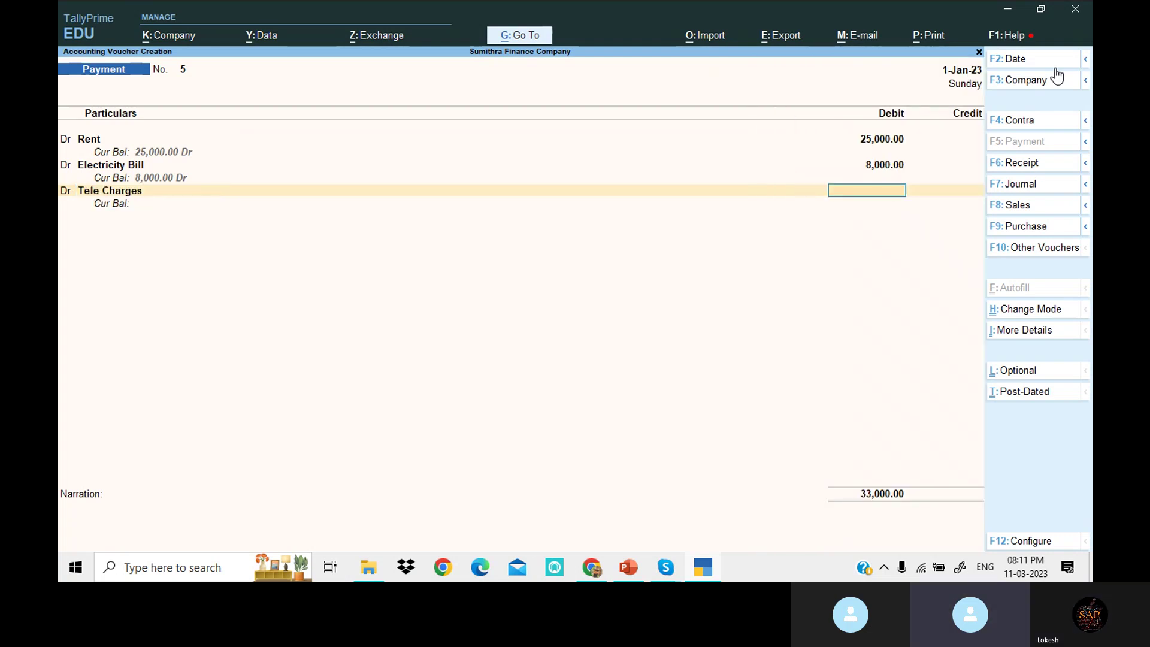
text(5000)
key(Return)
- Credit Cash with 38,000.00 for the three expenses, leave the narration empty, and save the payment voucher
key(Return)
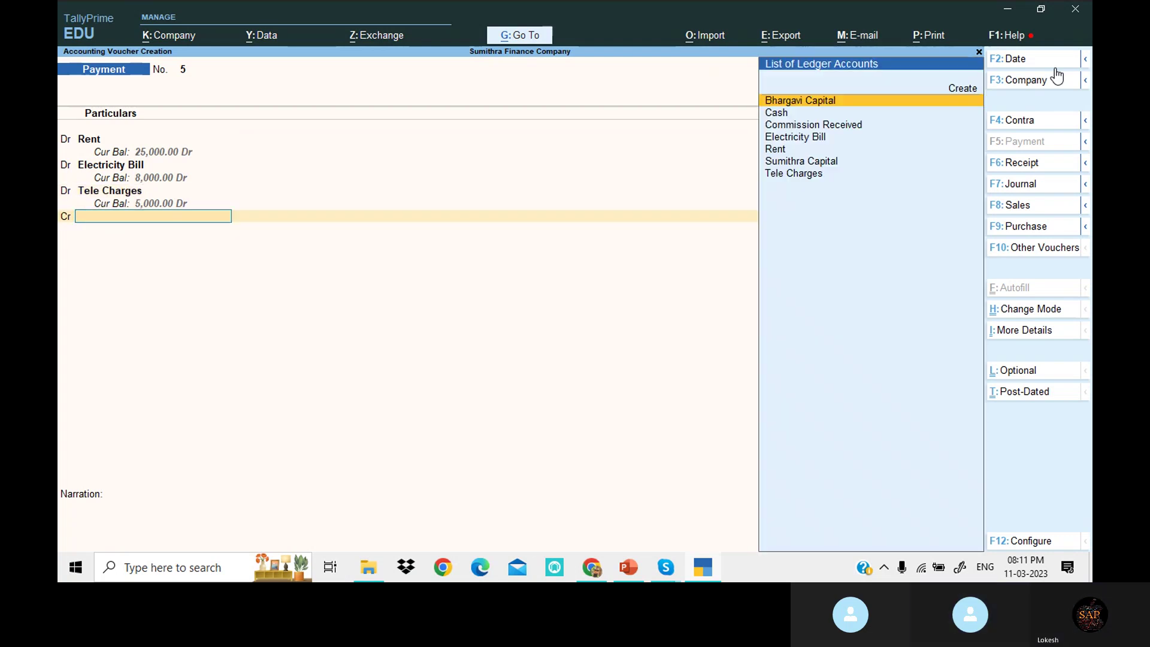
key(Down)
key(Return)
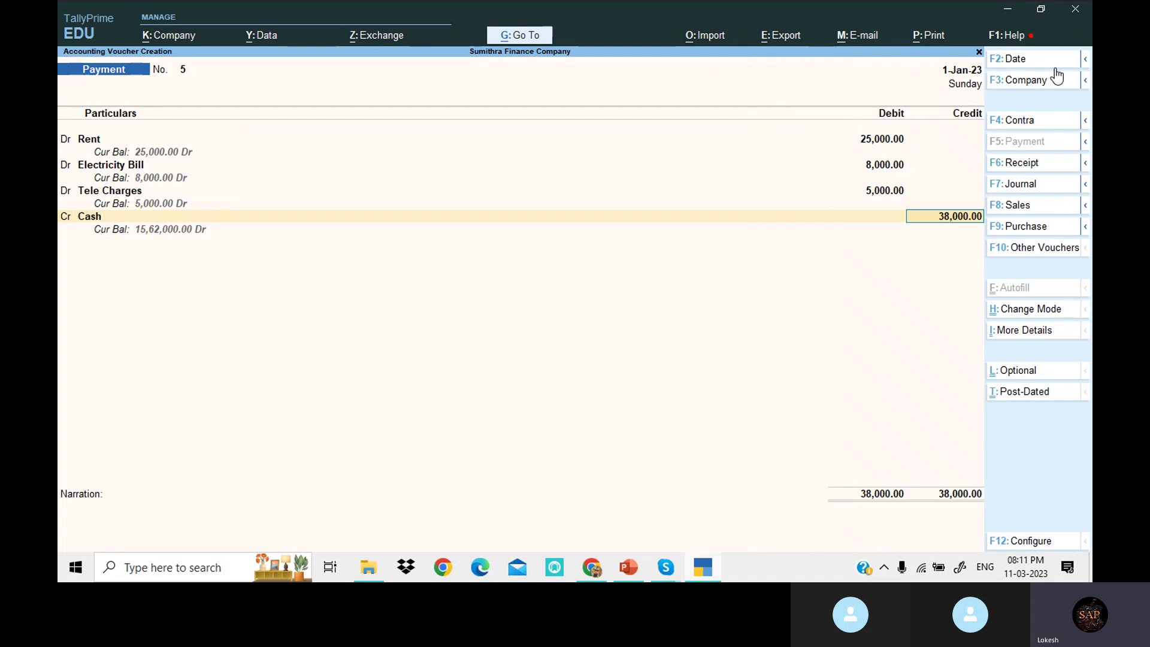
key(Return)
key(Return)
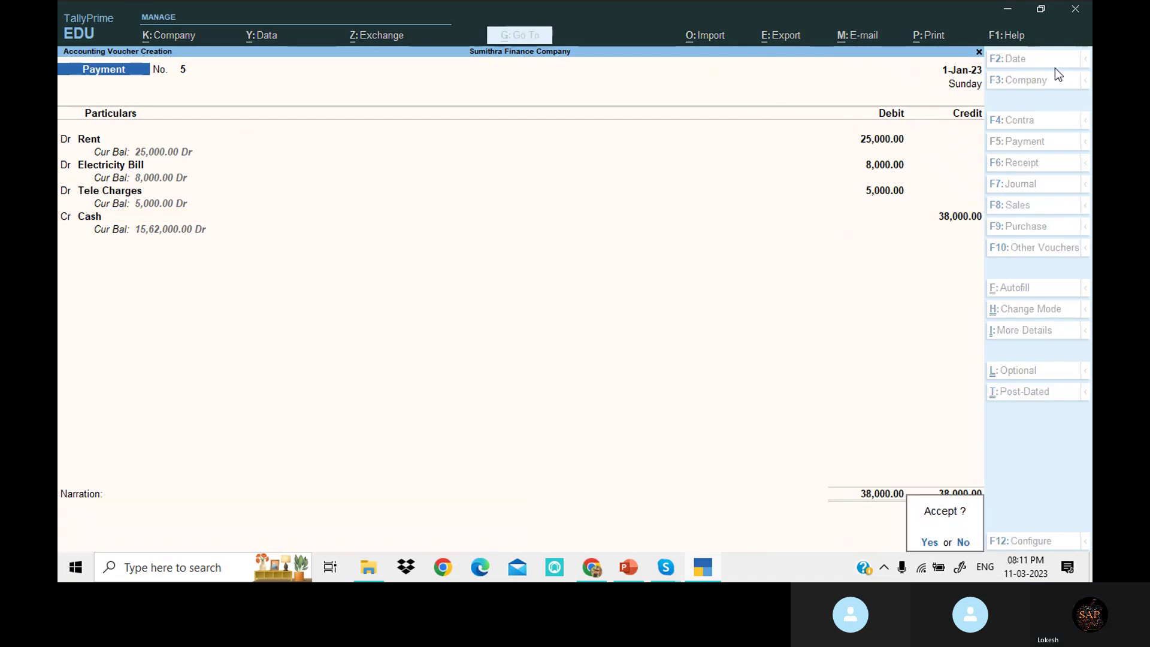
key(Return)
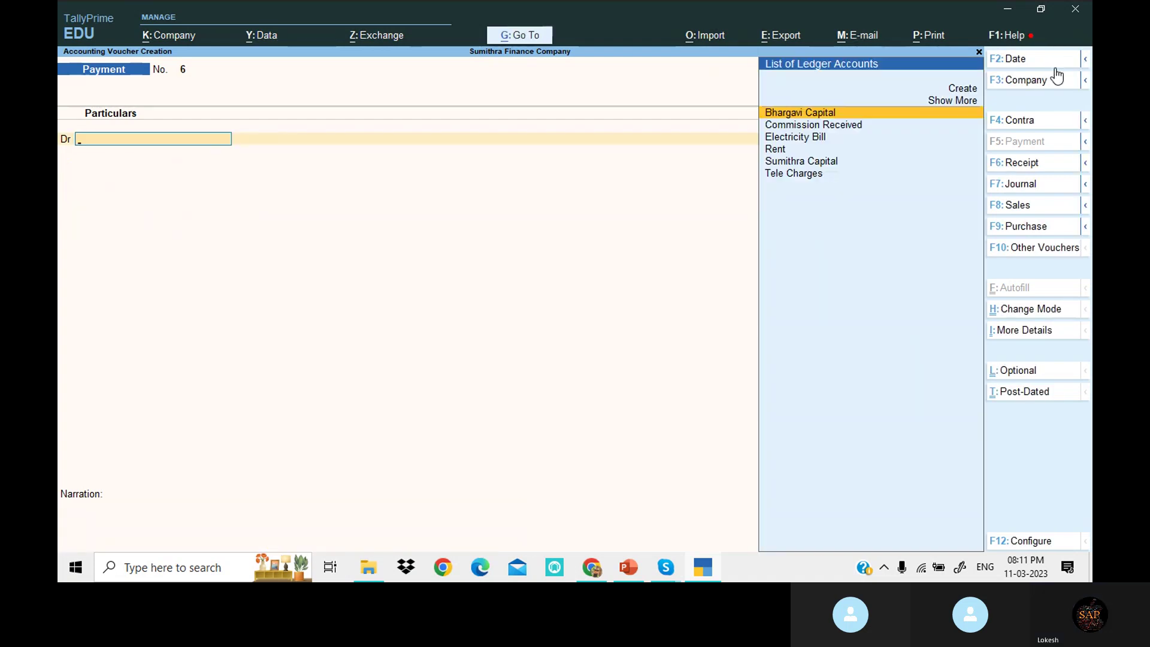
- Start a Receipt voucher dated 1-Feb-23 and credit 45000 to the Commission Received ledger
click(1042, 163)
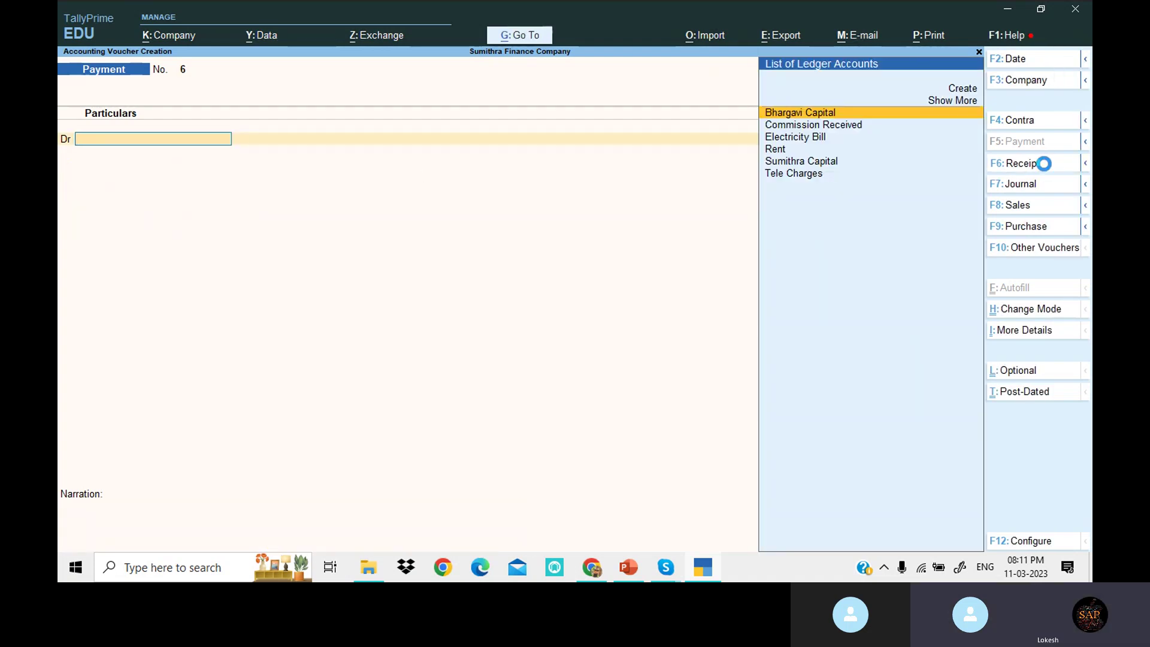
click(1041, 62)
text(1-1)
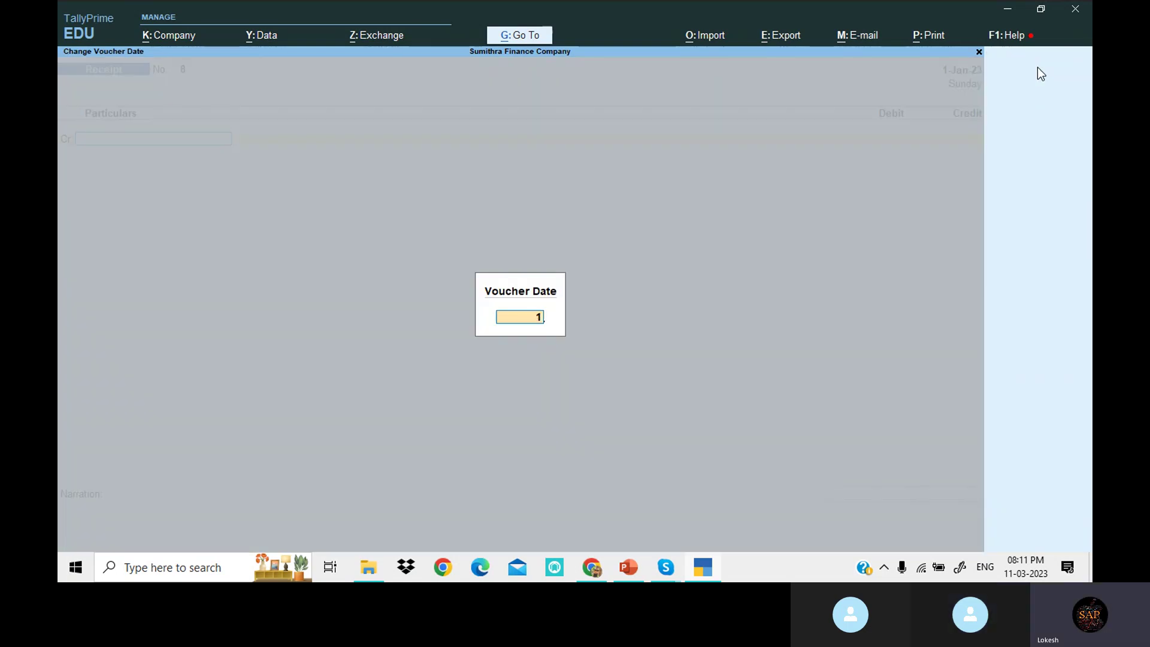
key(Return)
text(com)
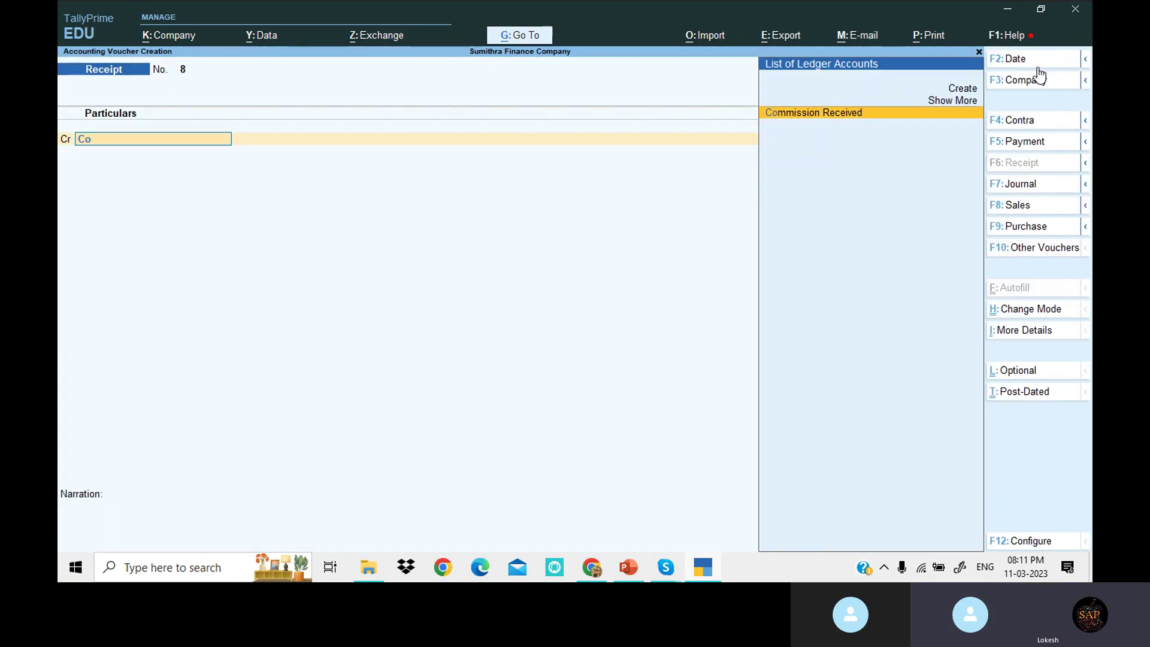
key(Return)
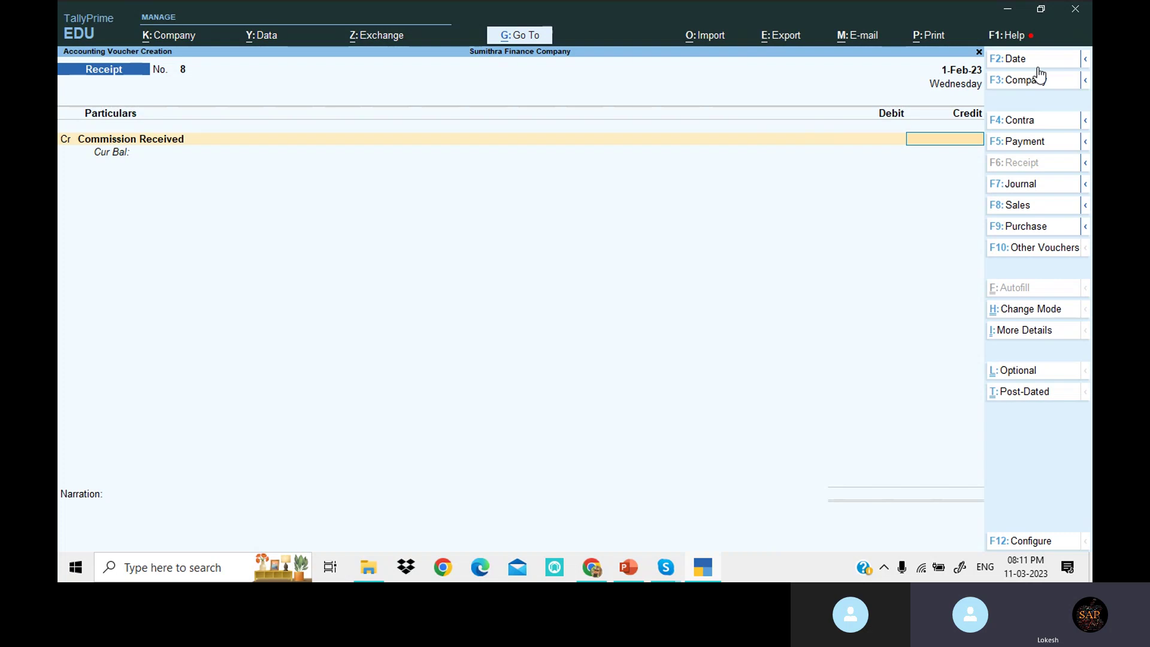
text(45000)
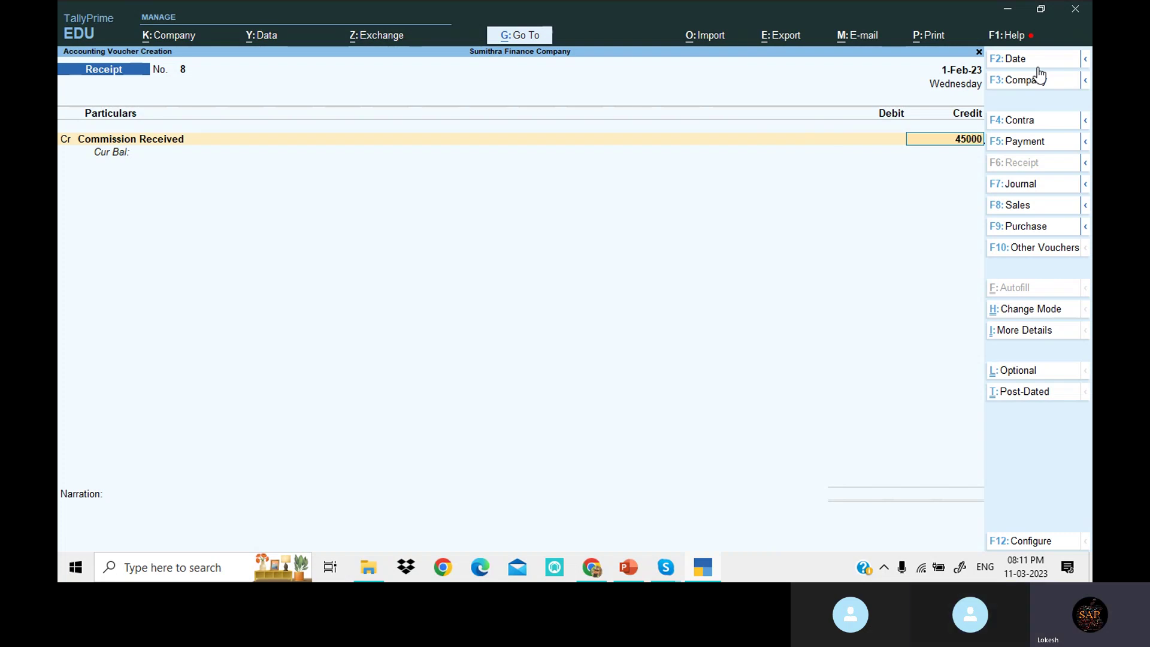
- Debit Cash with the full 45,000 commission, leave the narration empty, and save the receipt voucher
key(Return)
key(Return)
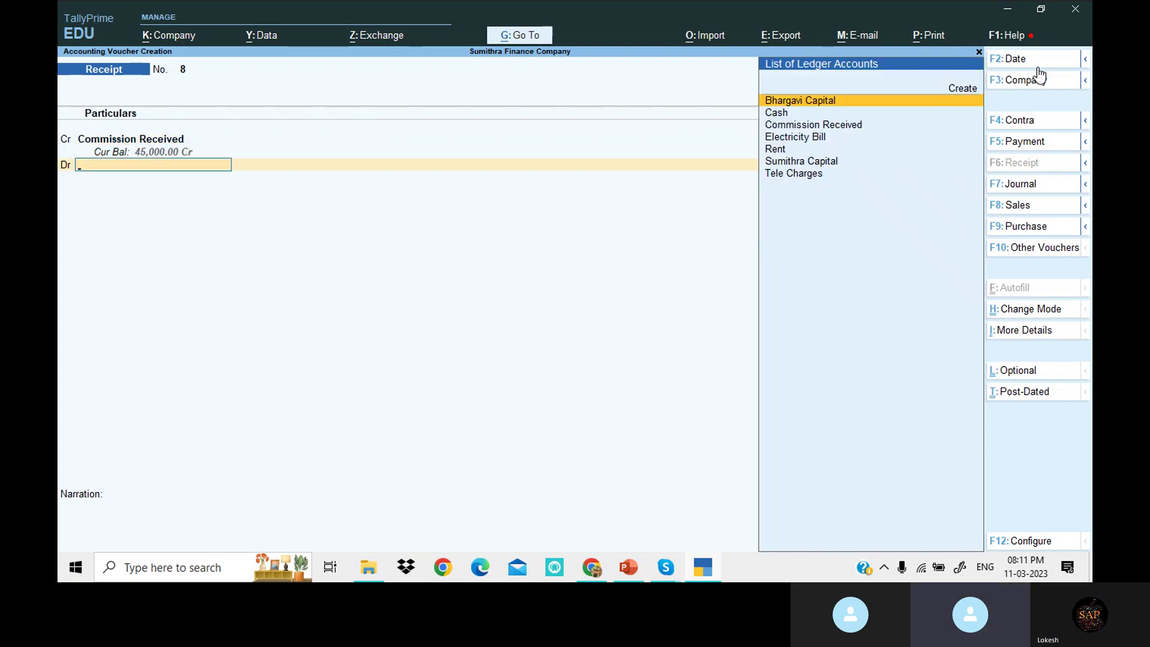
key(Down)
key(Return)
key(Return)
key(Return)
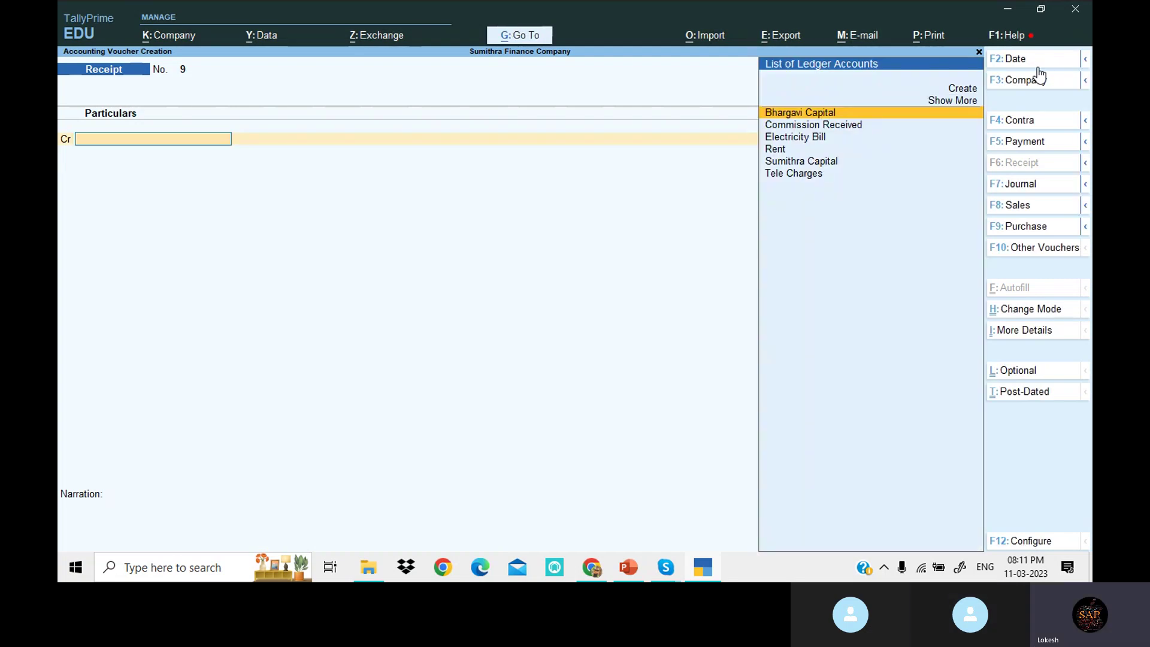
- Leave voucher entry and open the company's Profit & Loss A/c report
key(Escape)
key(Return)
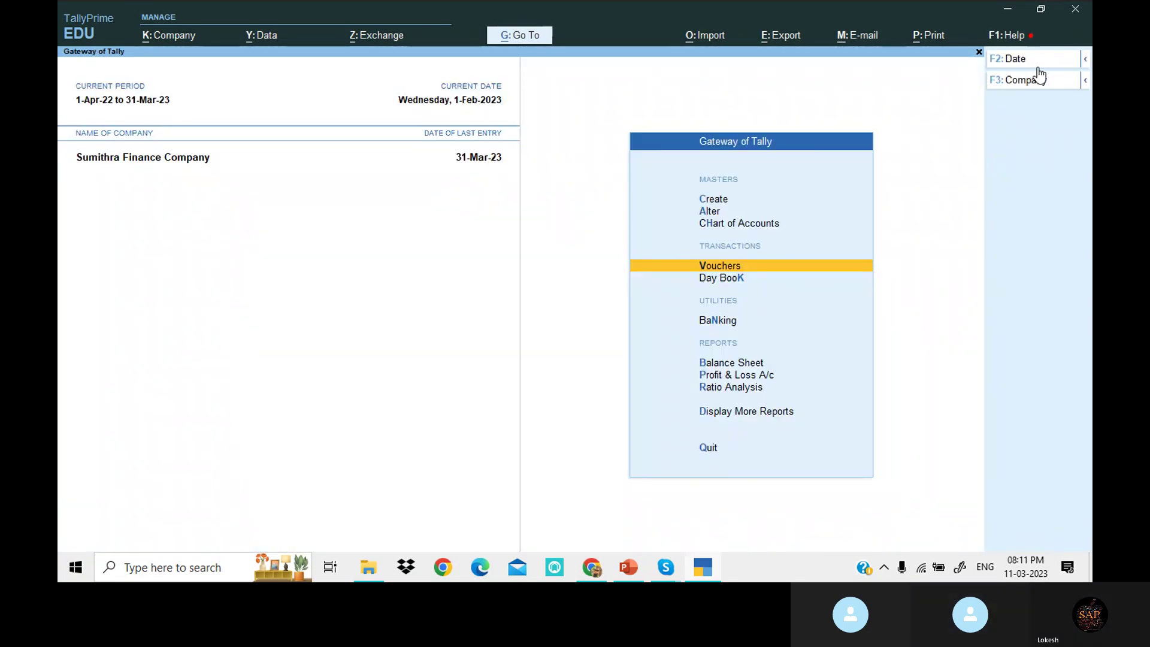
key(Down)
key(Down)
key(Down)
key(Down)
key(Return)
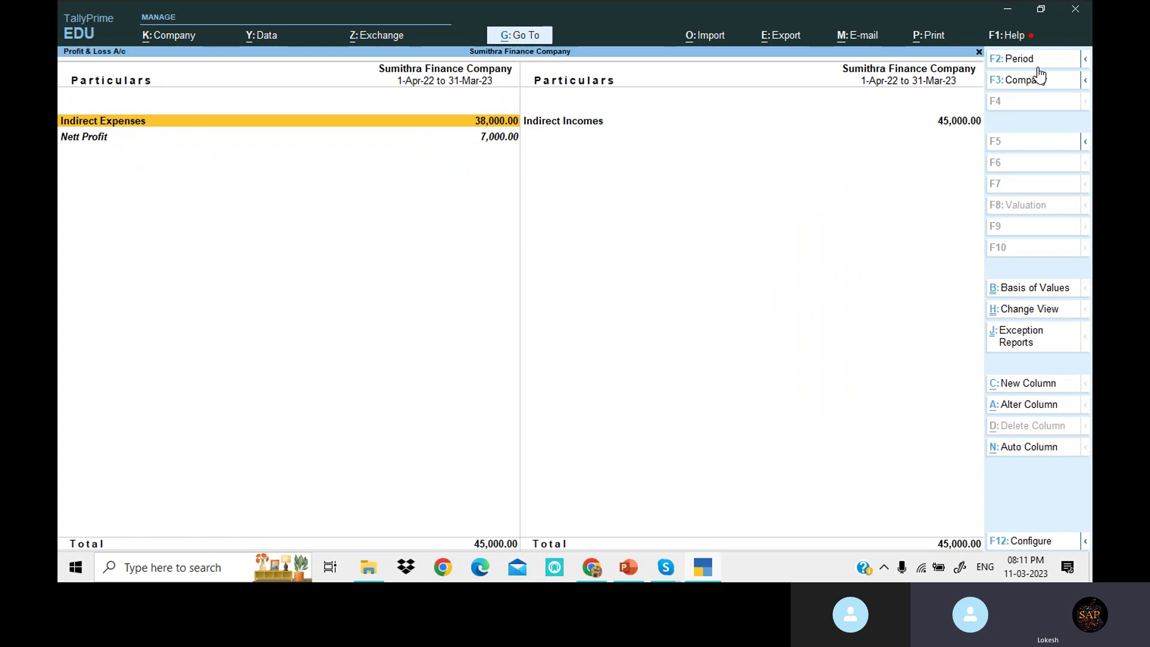
- Expand the Profit & Loss A/c into individual ledger amounts and go down to the Nett Profit line
key(alt+F5)
key(Down)
key(Down)
key(Down)
key(Down)
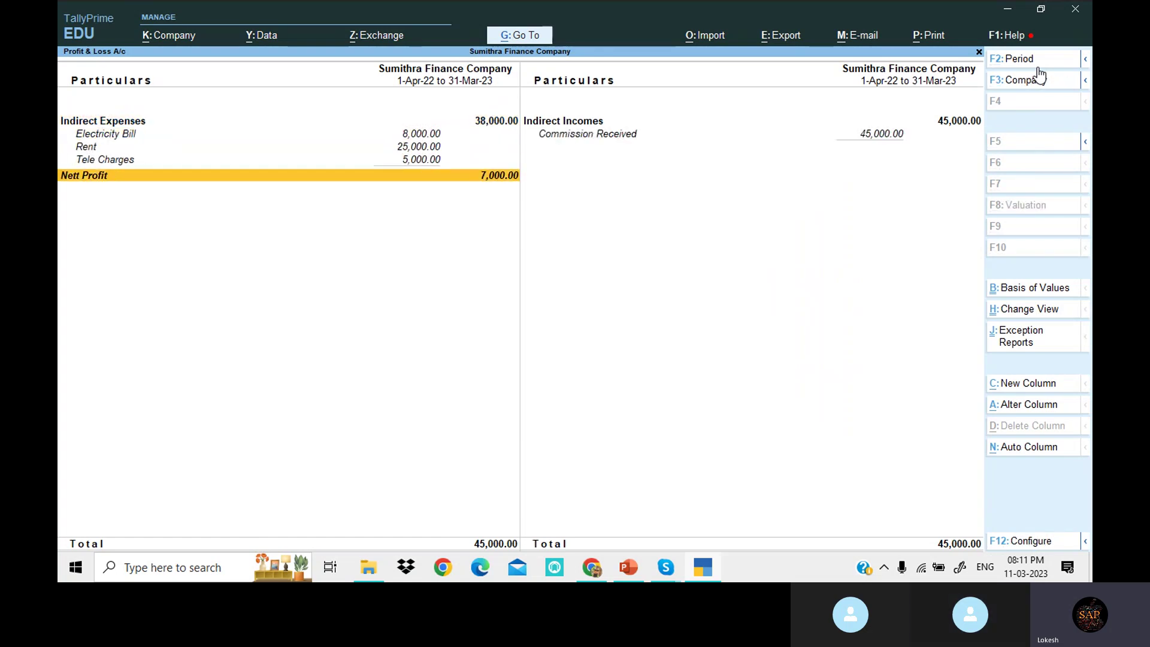
- Leave the Profit & Loss A/c and open the Interest Calculations reports under Statements of Accounts
key(Escape)
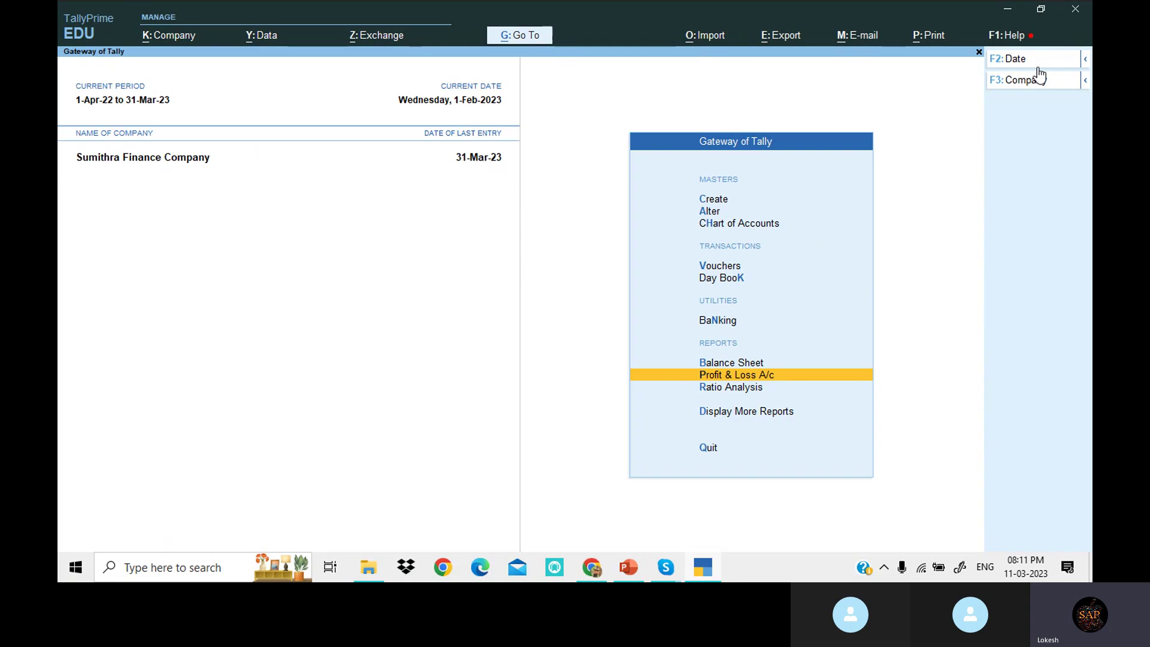
key(Down)
key(Down)
key(Return)
key(Down)
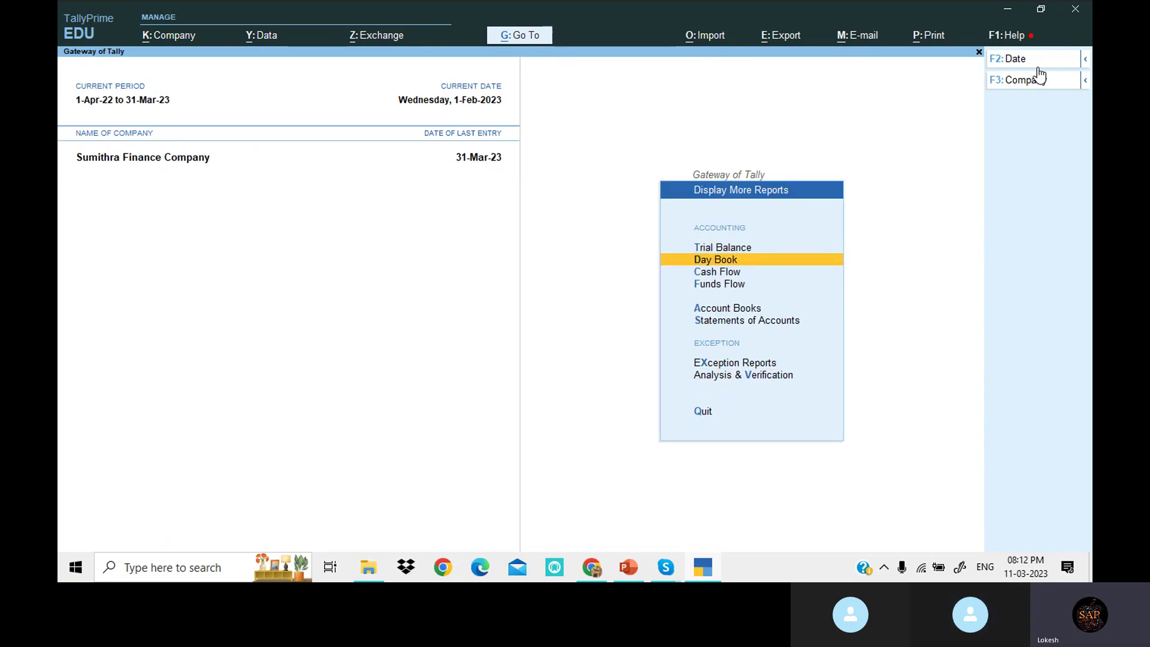
key(Down)
key(Down)
key(Down)
key(Down)
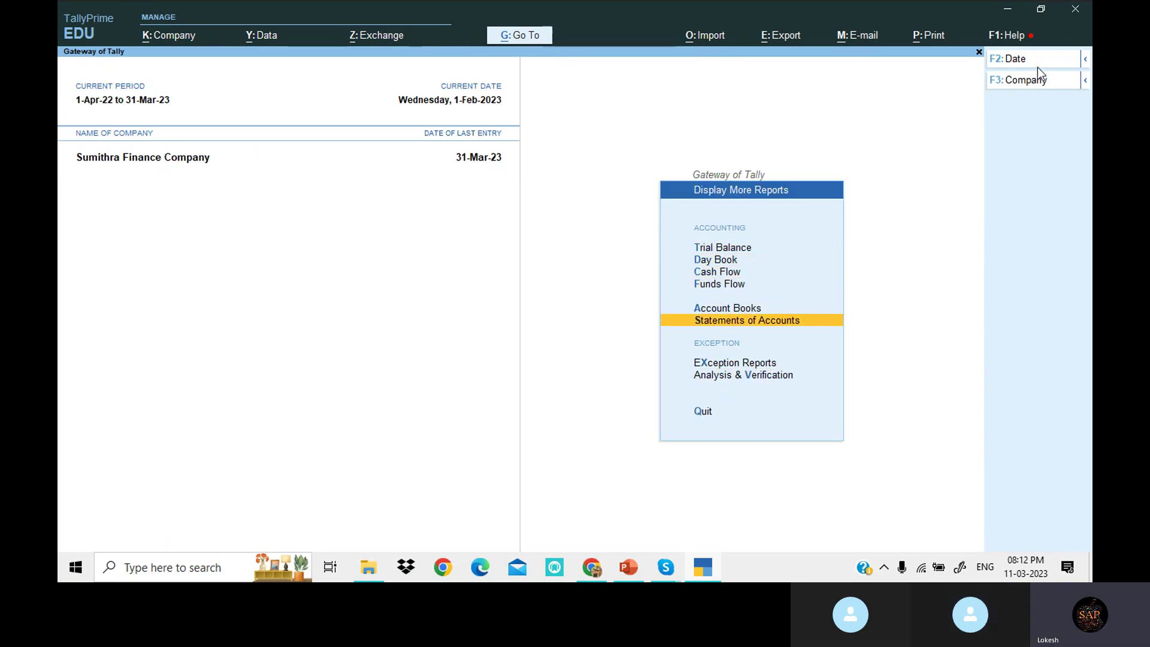
key(Return)
key(Return)
- Open the ledger-wise interest calculation for the capital ledger of the partner the company is named after
key(Down)
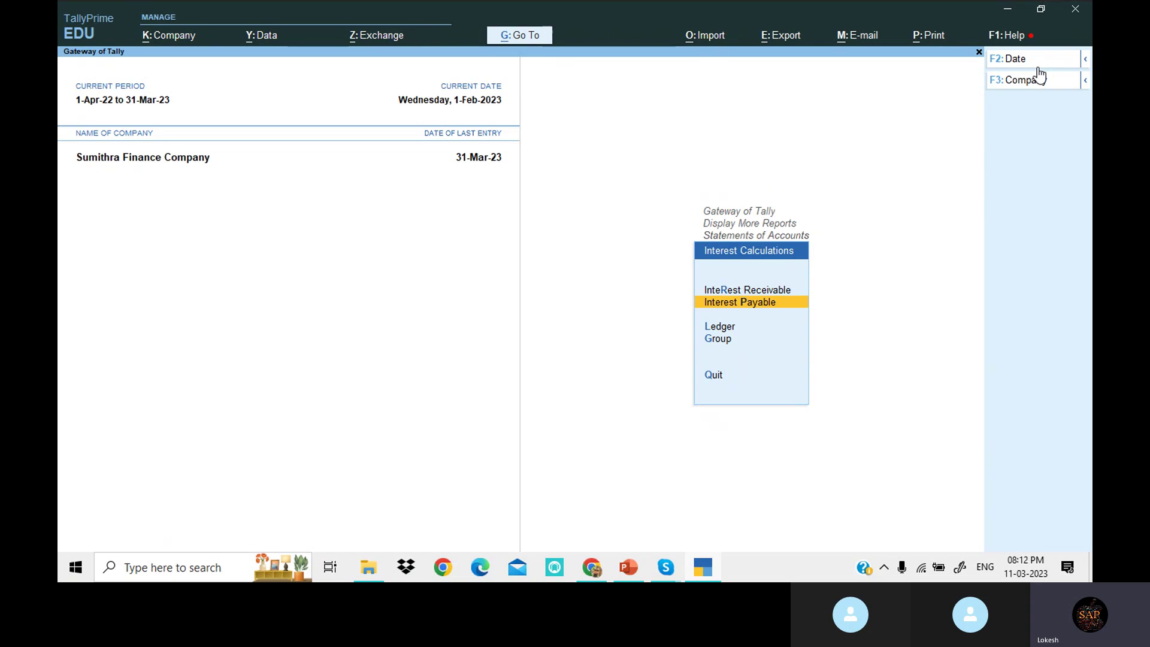
key(Down)
key(Return)
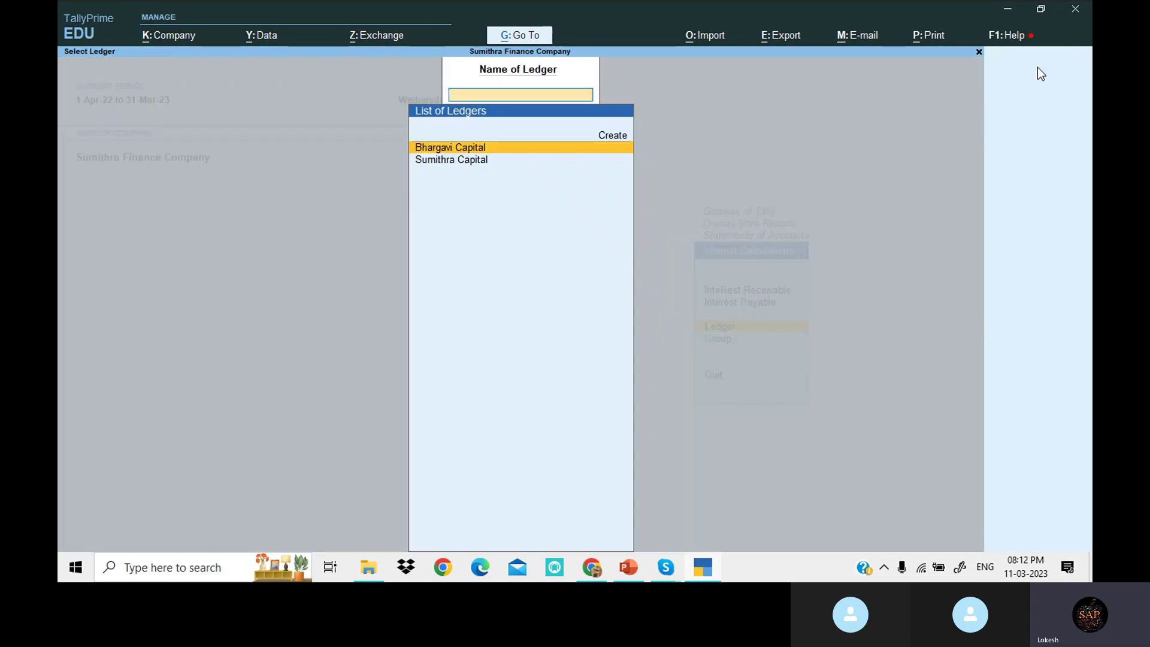
key(Down)
key(Return)
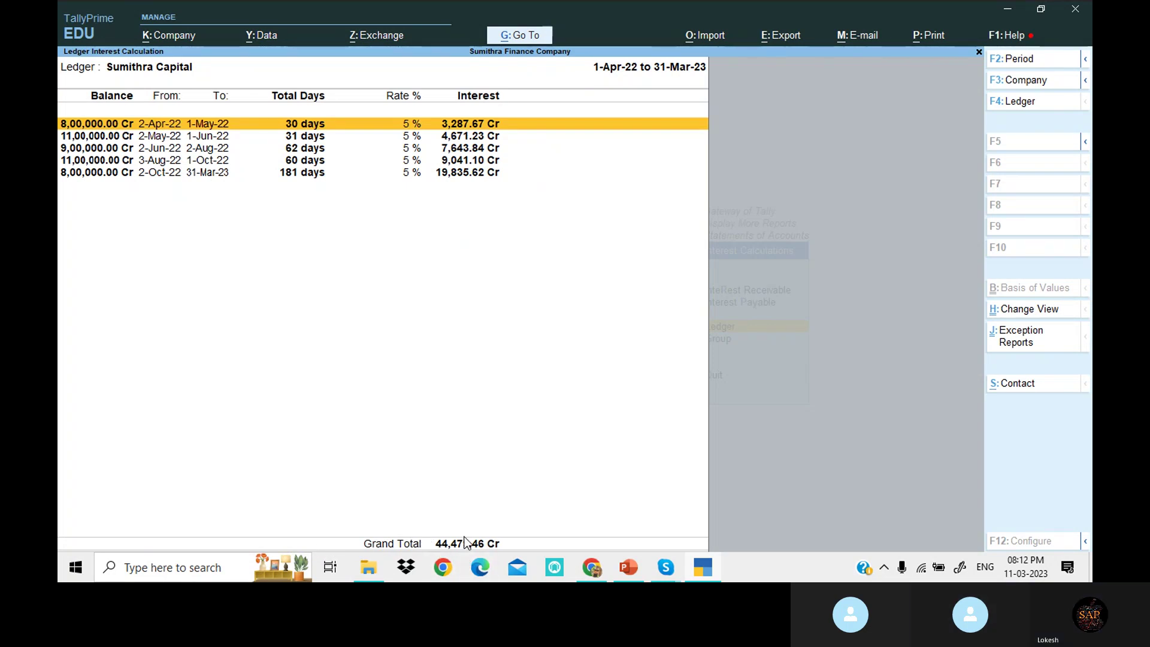
- Switch the interest calculation to the other partner's capital ledger, view it, and return to the Gateway of Tally
key(F4)
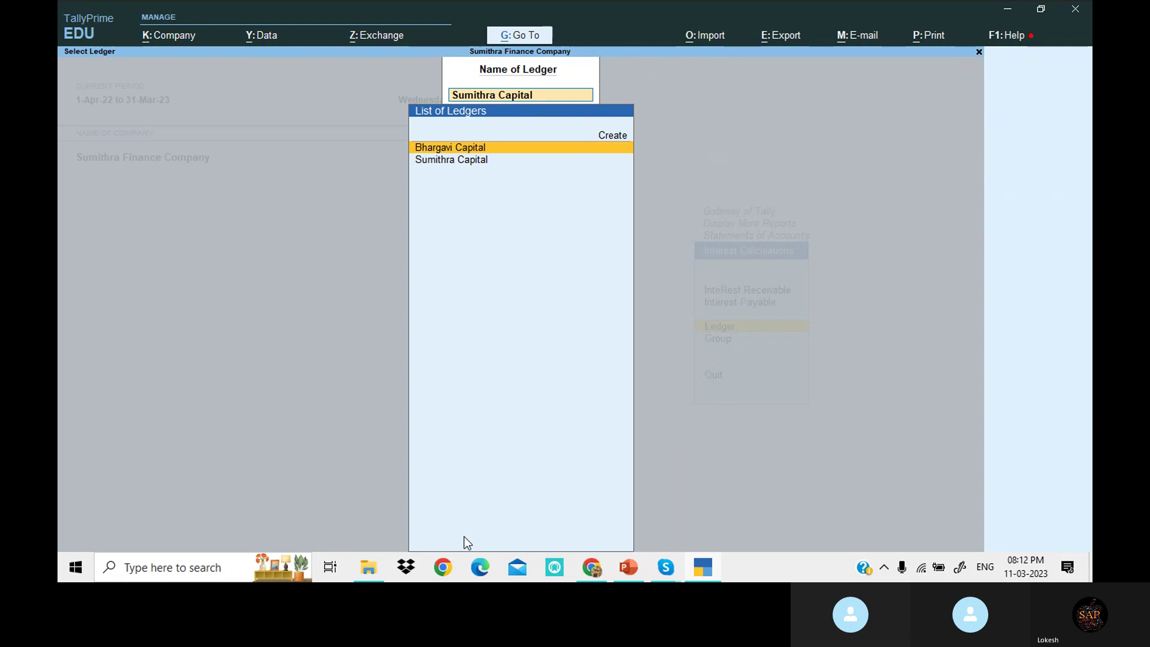
key(Return)
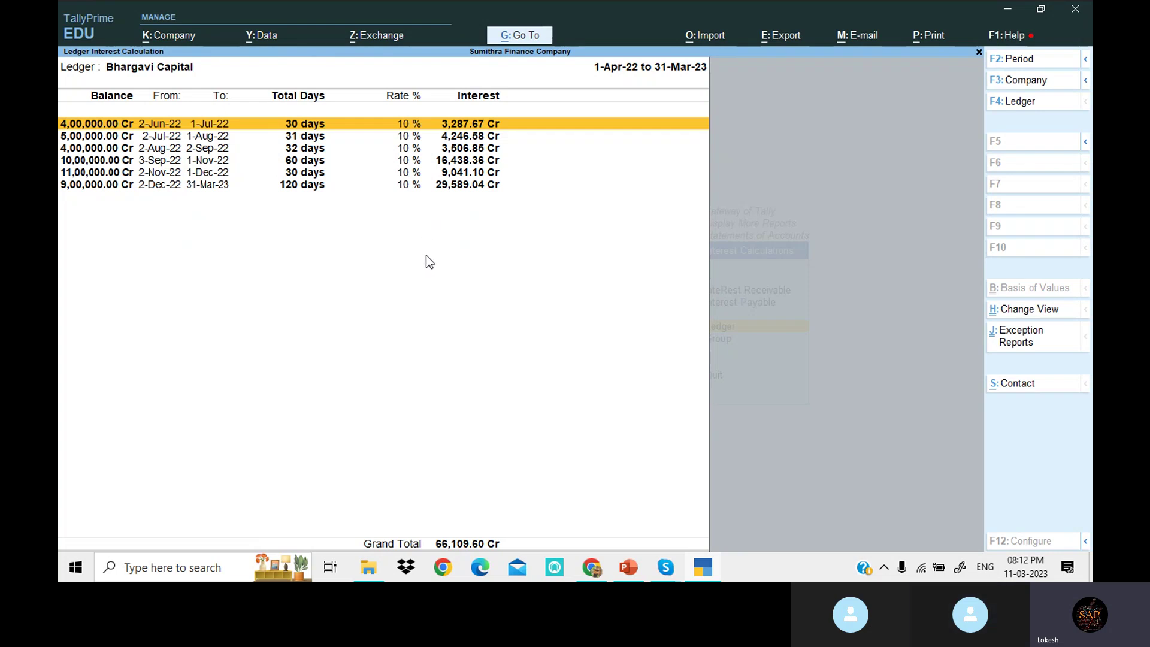
key(Escape)
key(BackSpace)
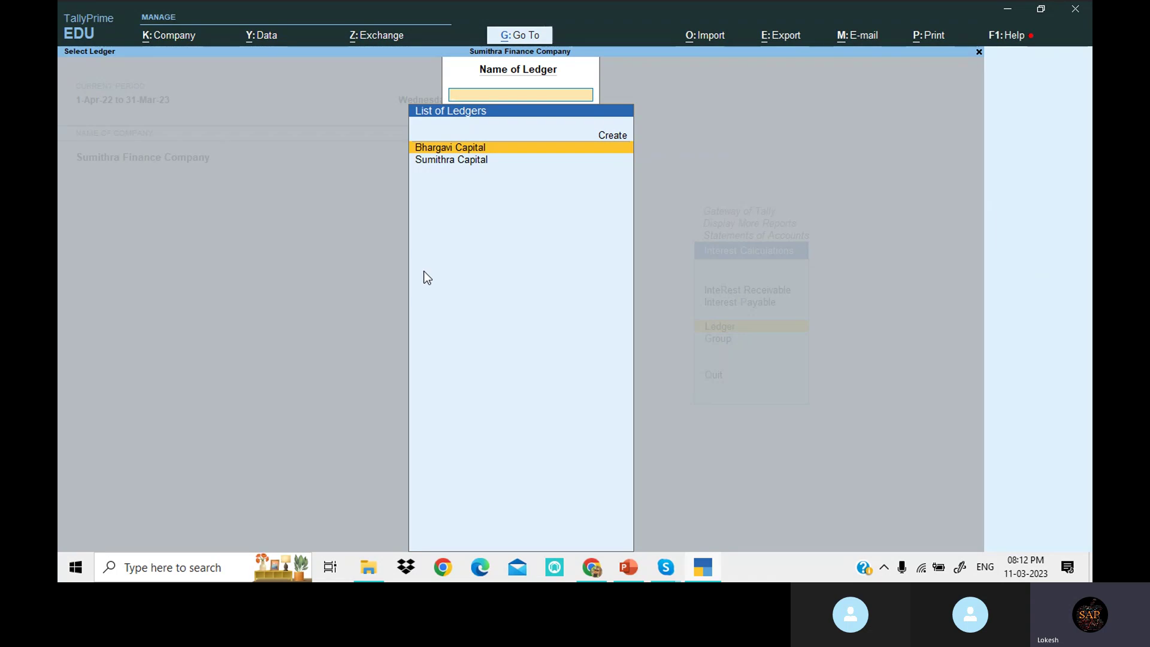
key(Escape)
key(Escape)
key(Escape)
key(Escape)
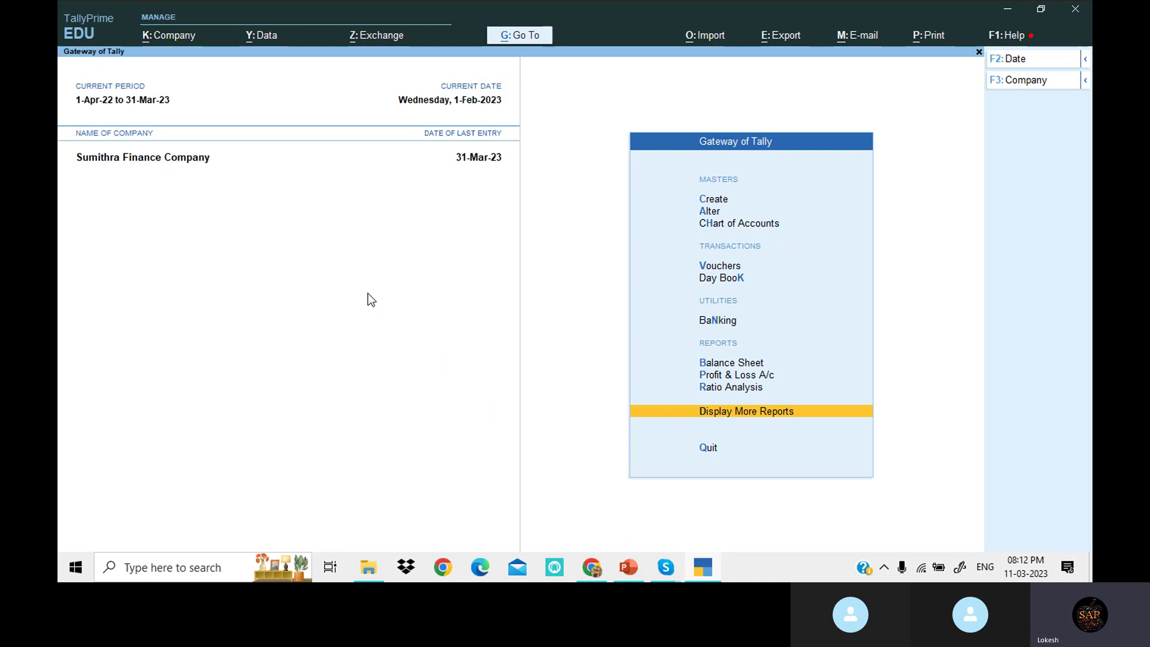
- Start creating a new ledger master named Capital without an alias
key(Up)
key(Up)
key(Up)
key(Up)
key(Up)
key(Up)
key(Up)
key(Up)
key(Up)
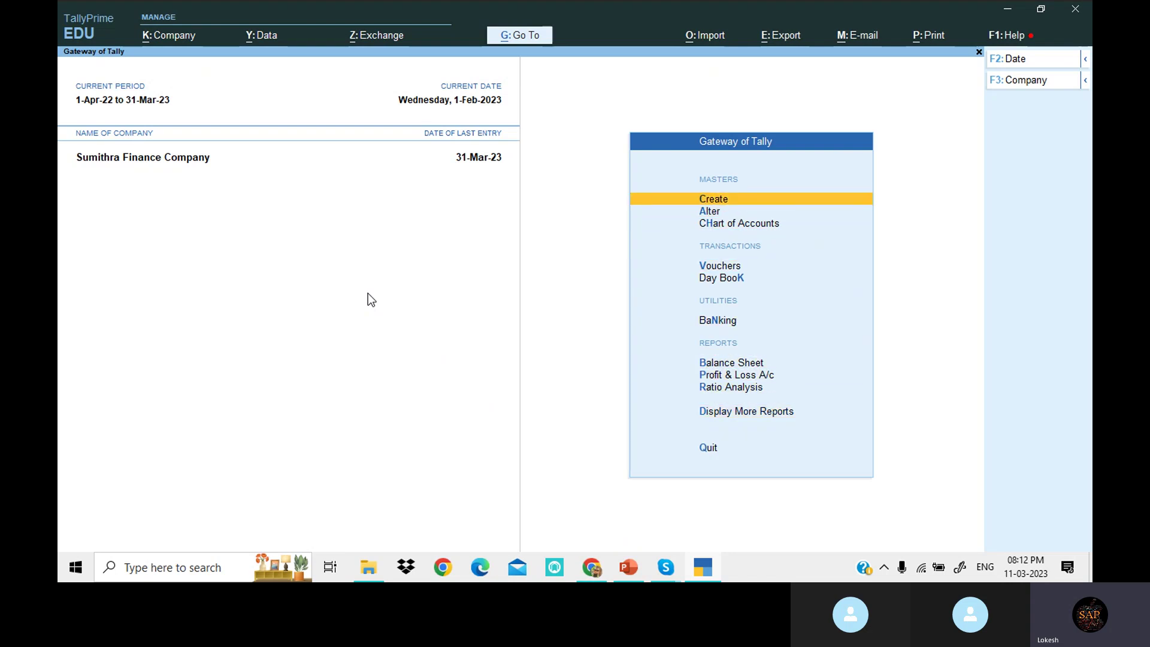
key(Return)
key(Down)
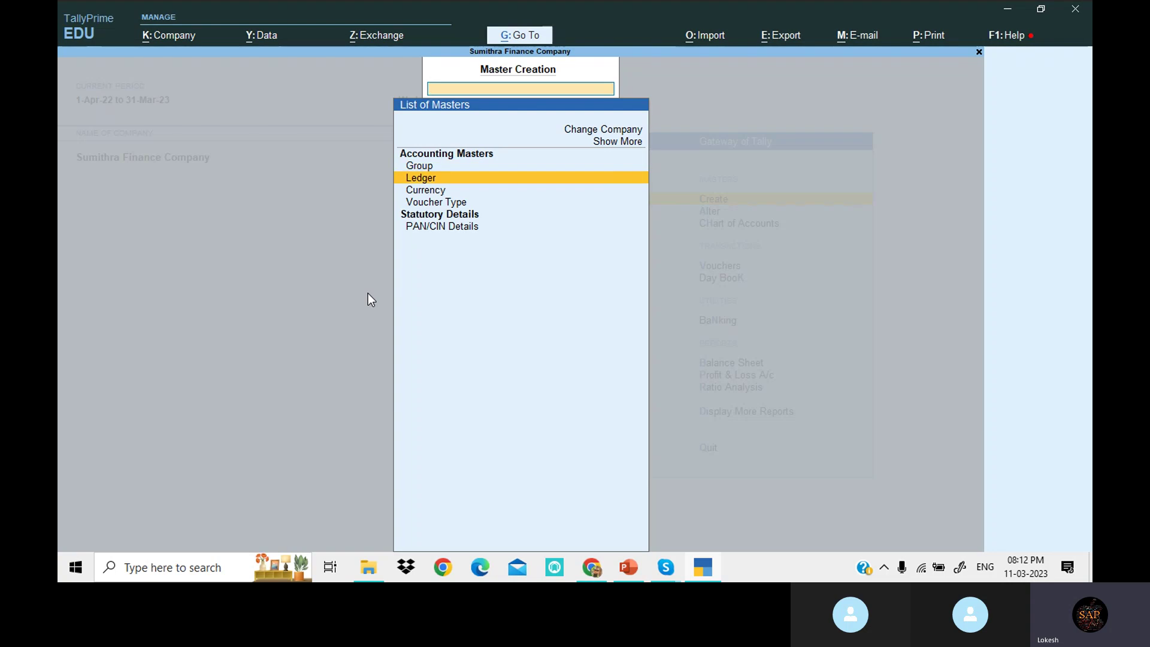
key(Return)
text(Capital)
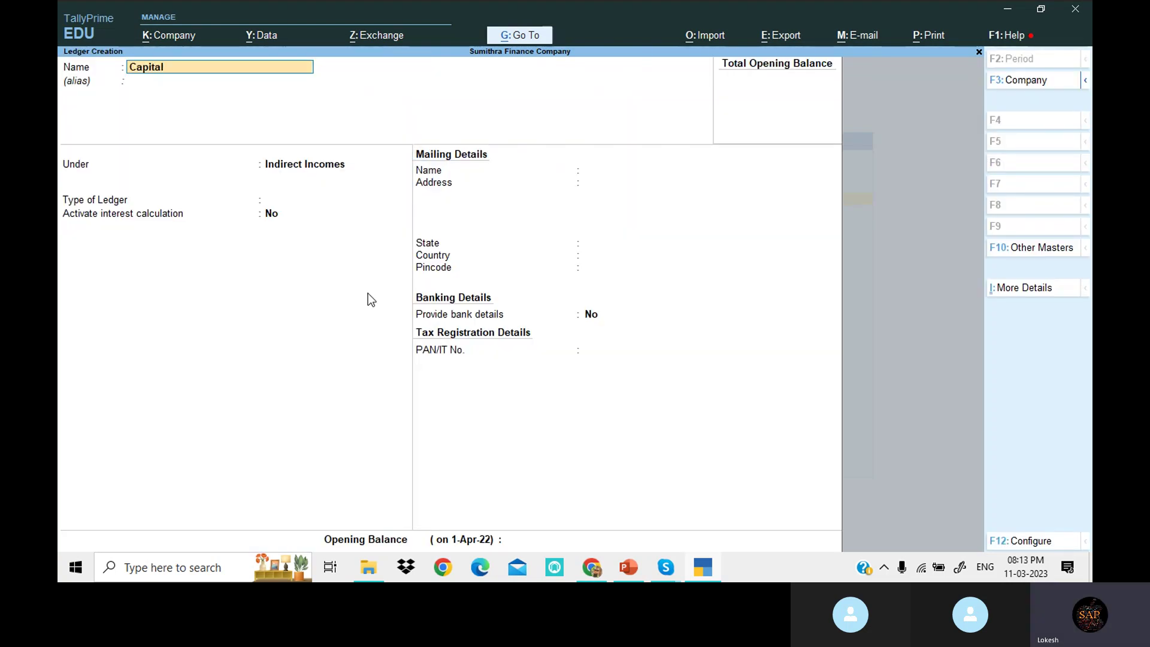
key(Return)
key(Return)
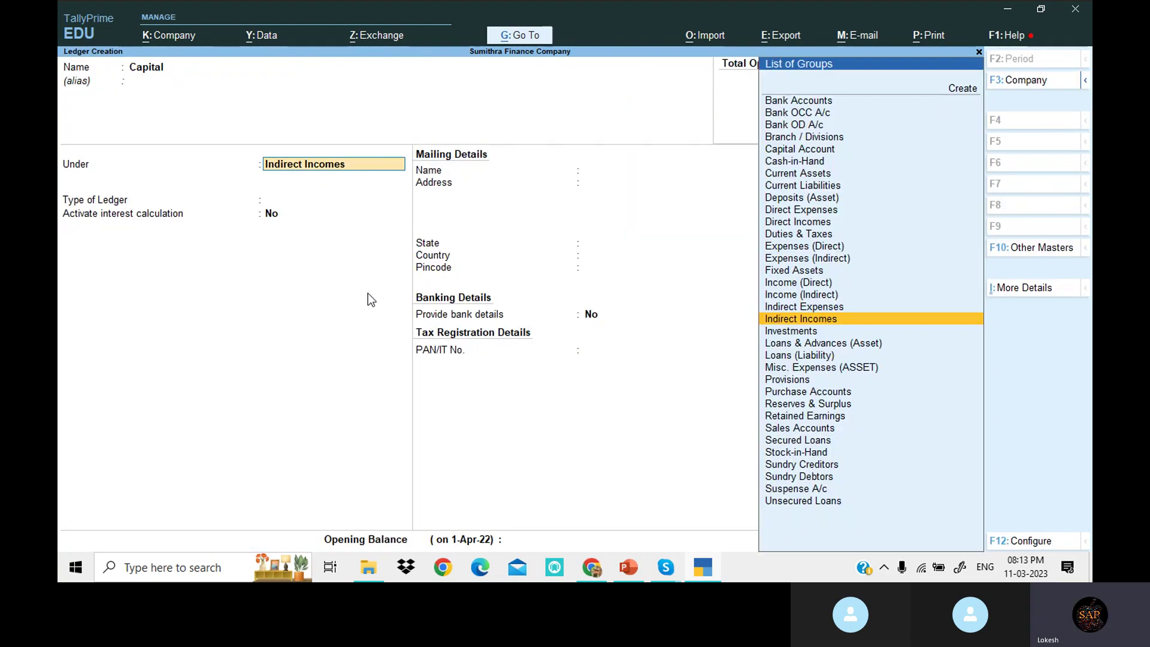
- Group the Capital ledger under Capital Account, keep its interest, mailing and banking defaults, and save it
text(Ca)
key(Down)
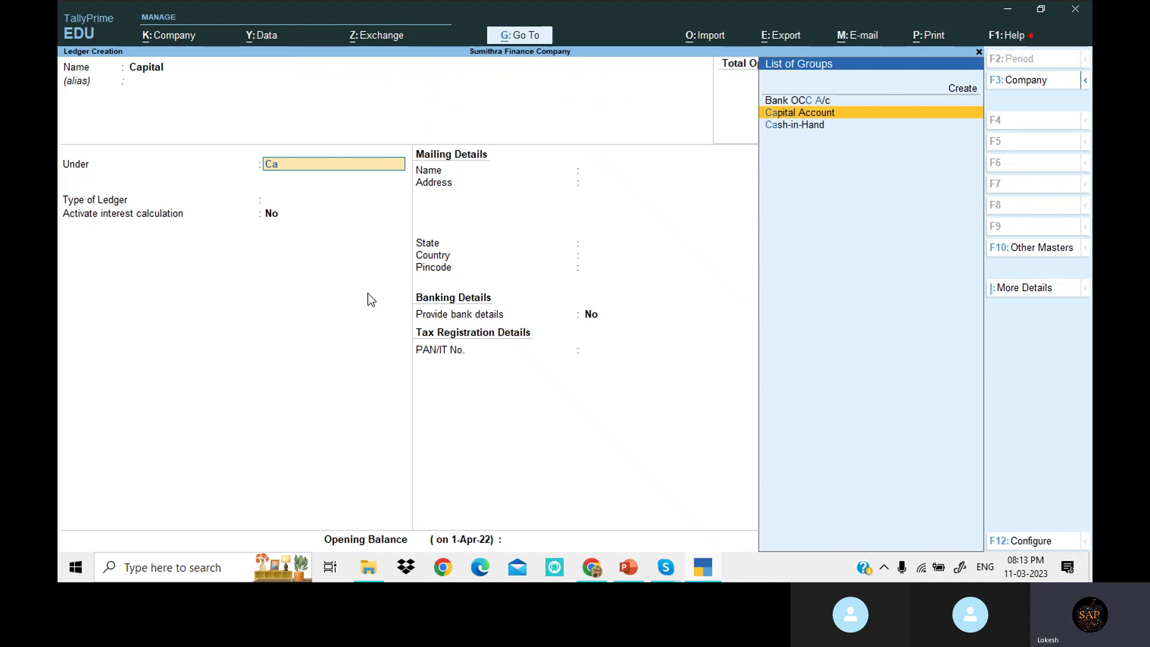
key(Return)
key(Return)
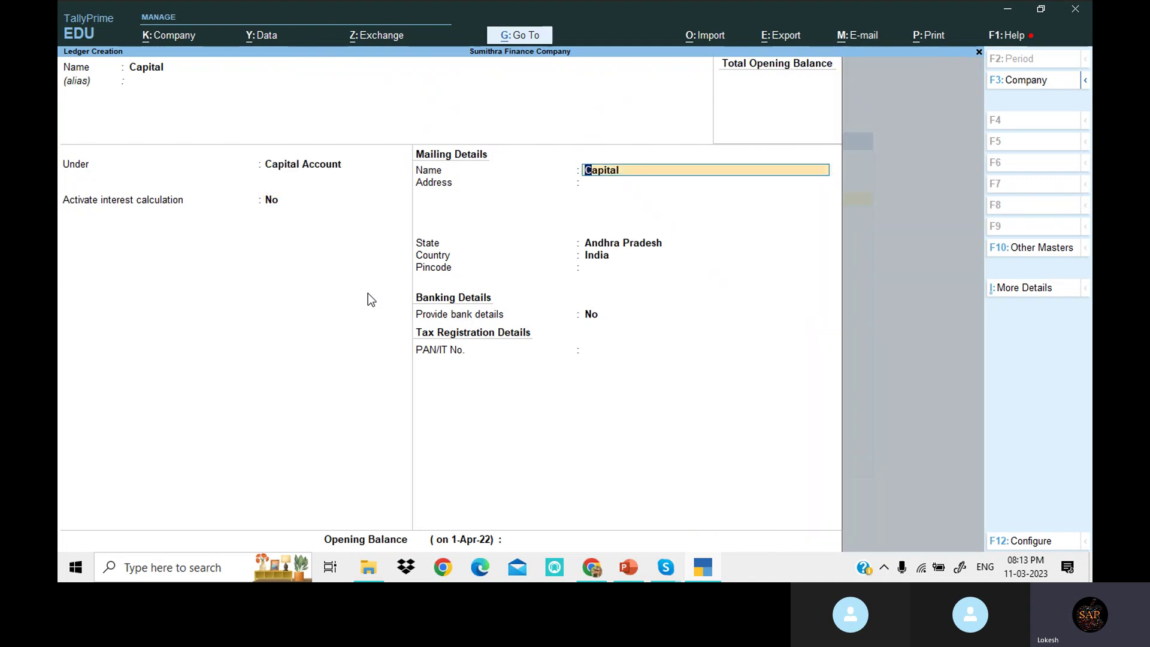
key(Return)
key(Return)
key(Return)
key(Return)
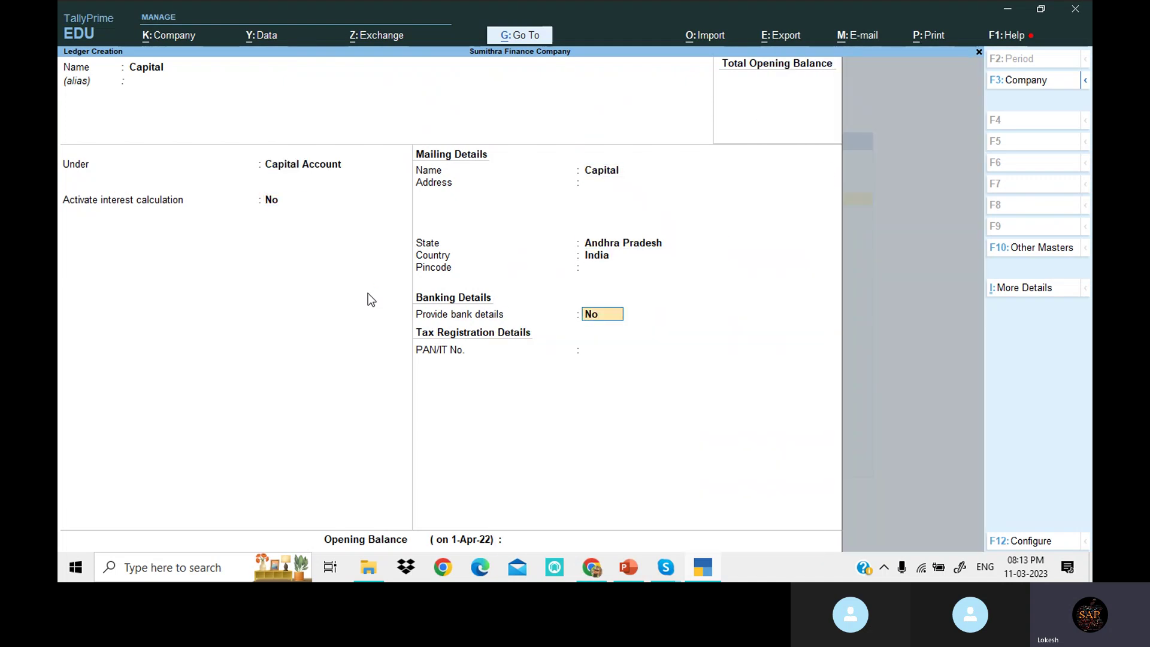
key(Return)
key(Return)
key(Return)
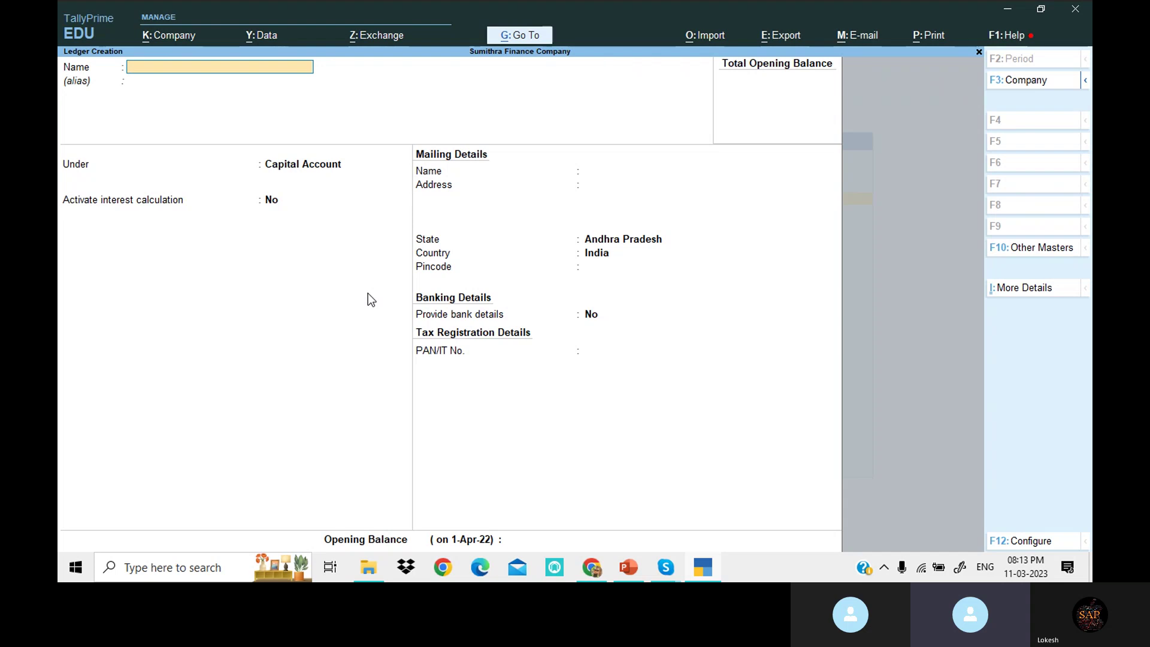
- Name a new ledger with the first borrower's name plus "Loan" and group it under Loans & Advances (Asset)
text(Kal)
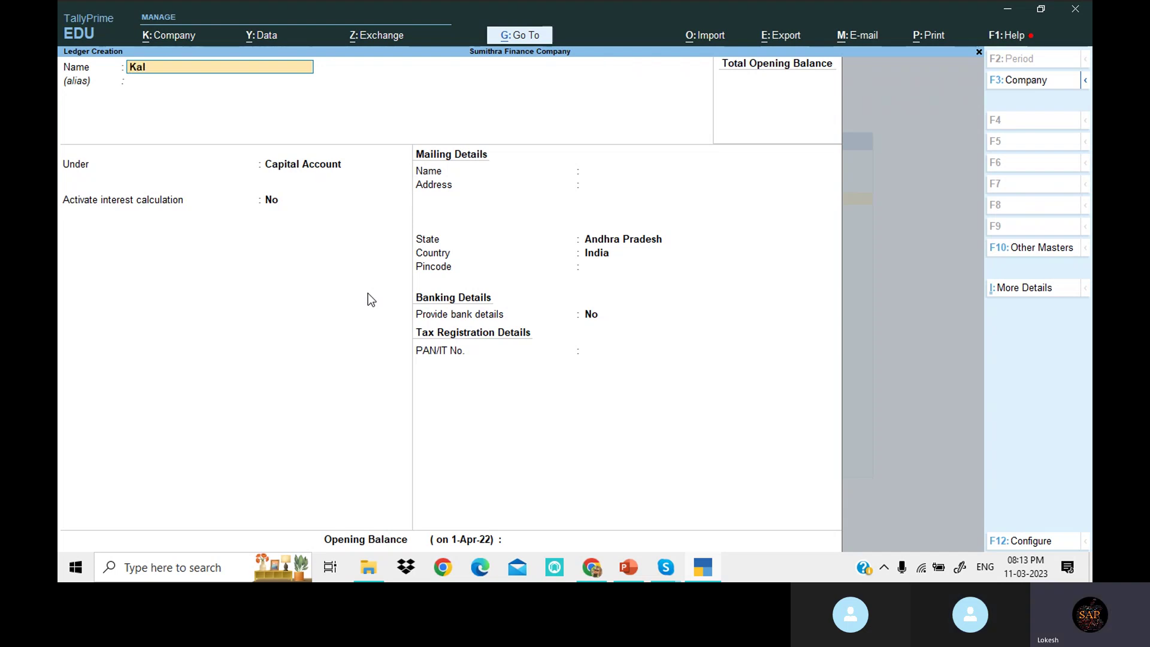
text(yan Loan)
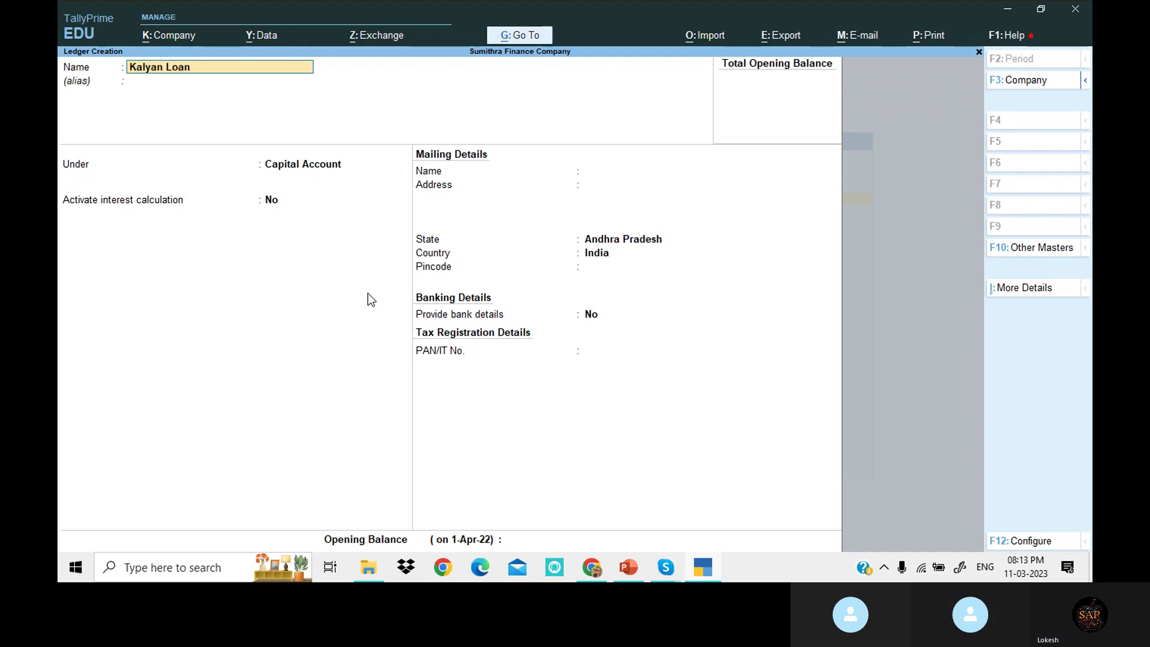
key(Return)
text(Loa)
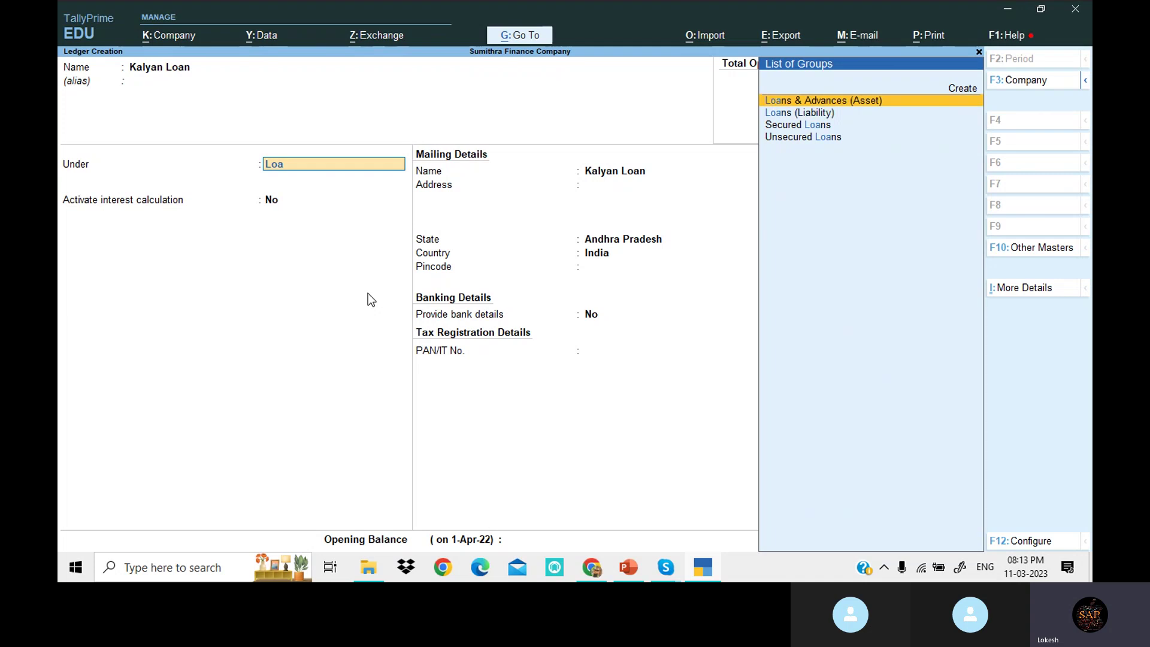
key(Return)
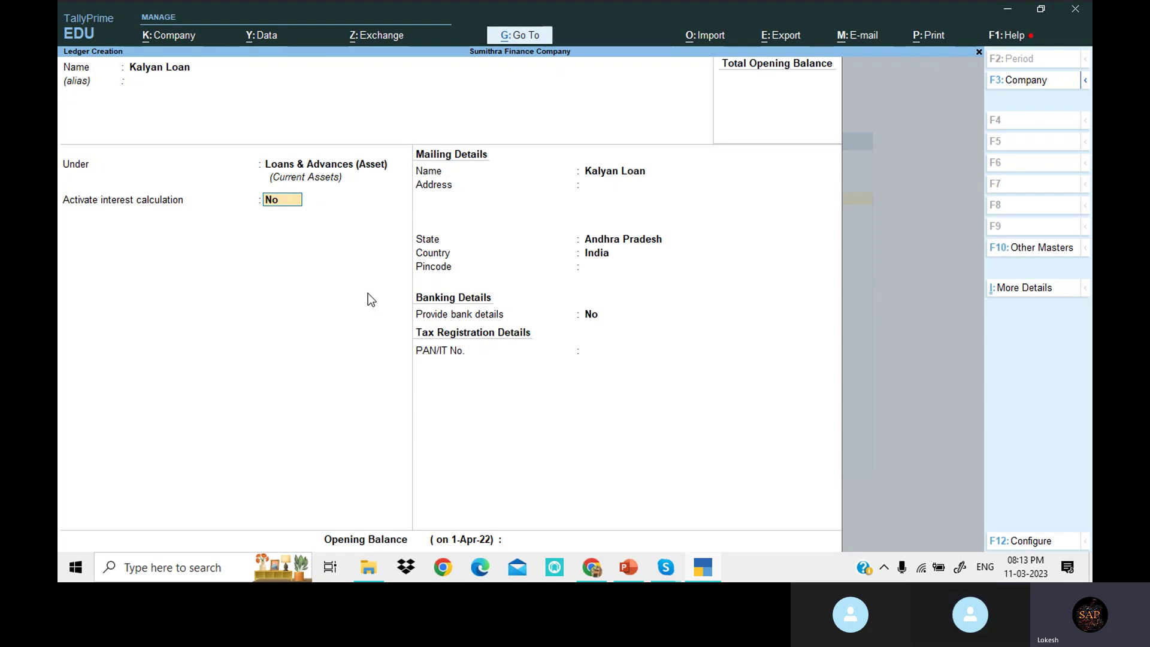
- Activate interest calculation for the first borrower's loan at 15% per 365-Day Year, leaving transaction dates excluded
key(y)
key(Return)
key(Return)
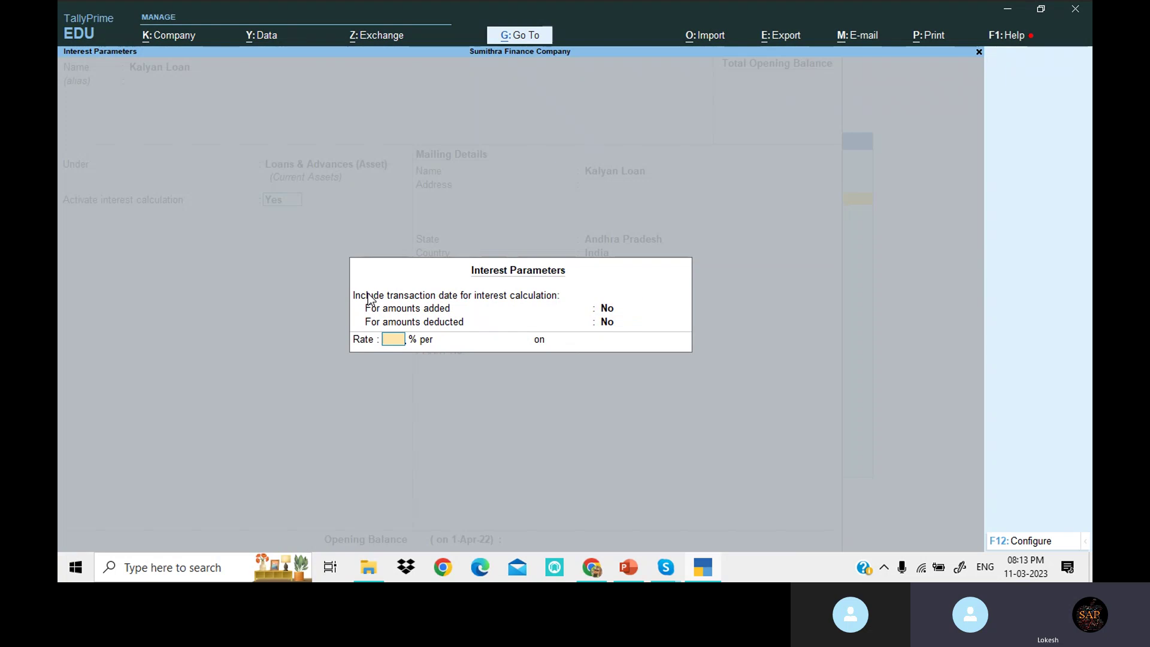
text(1)
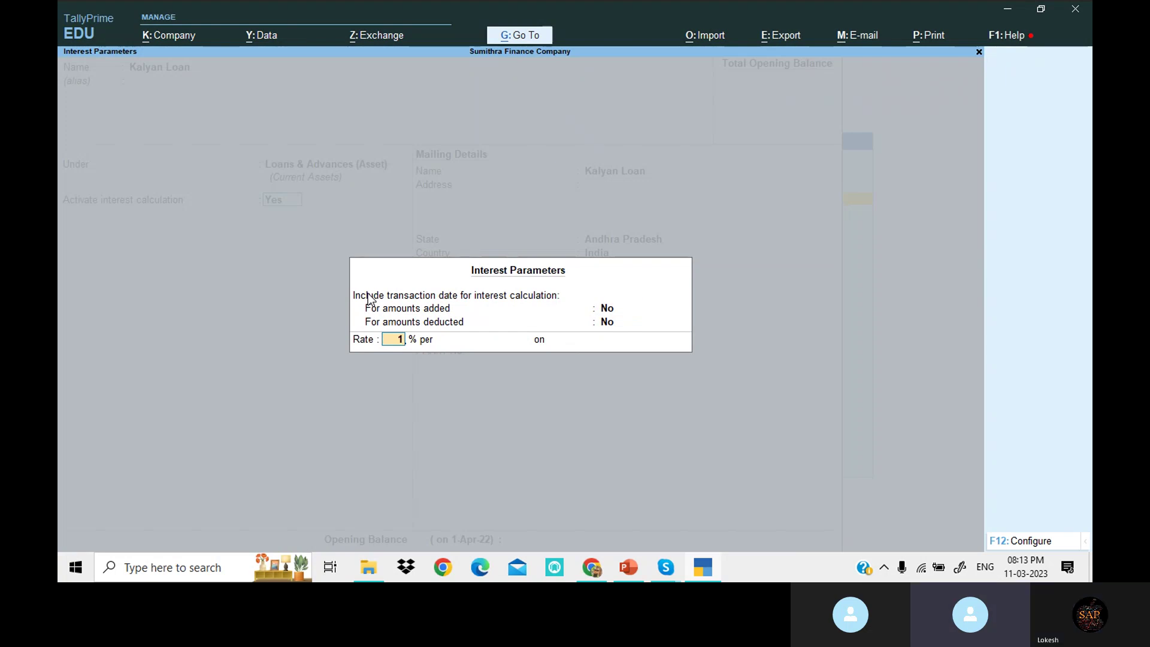
text(5)
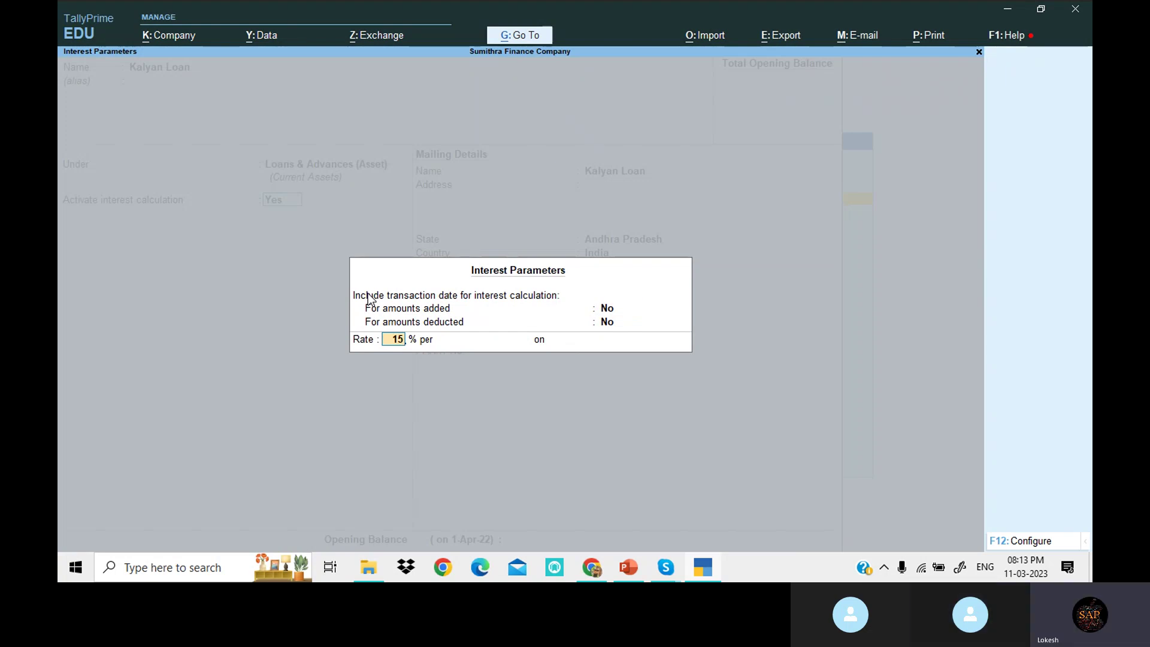
key(Return)
key(Down)
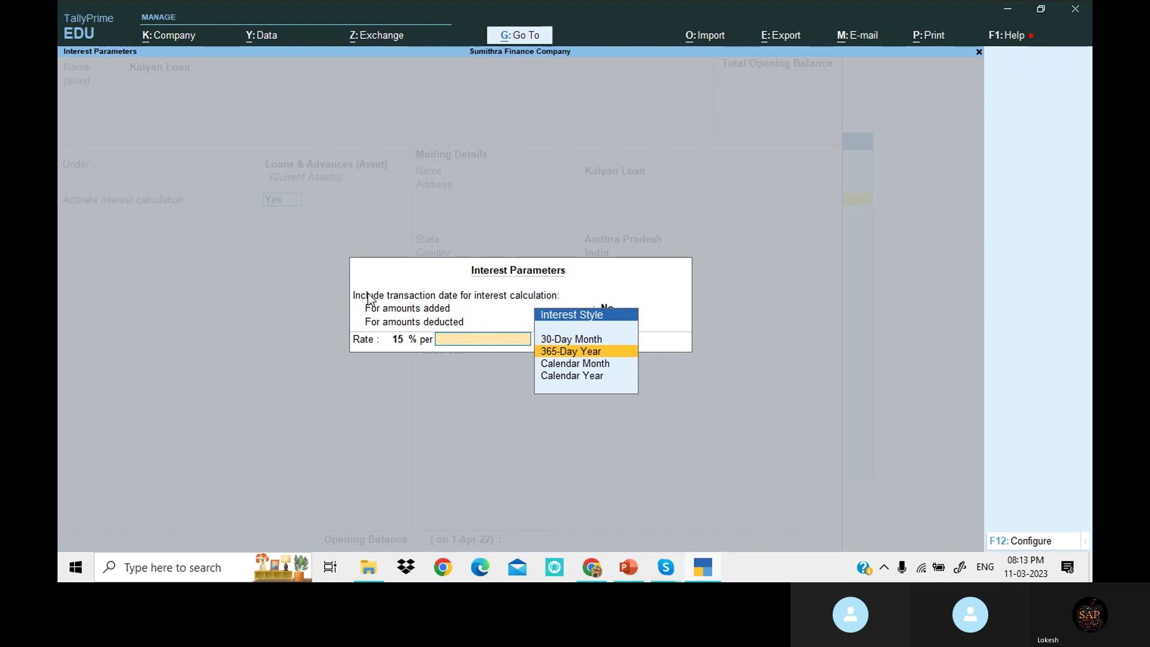
key(Return)
key(Return)
- Keep the default mailing, banking and tax details, leave the opening balance empty, and save the first borrower's loan ledger
key(Return)
key(Return)
key(Return)
key(Return)
key(Return)
key(Return)
key(Return)
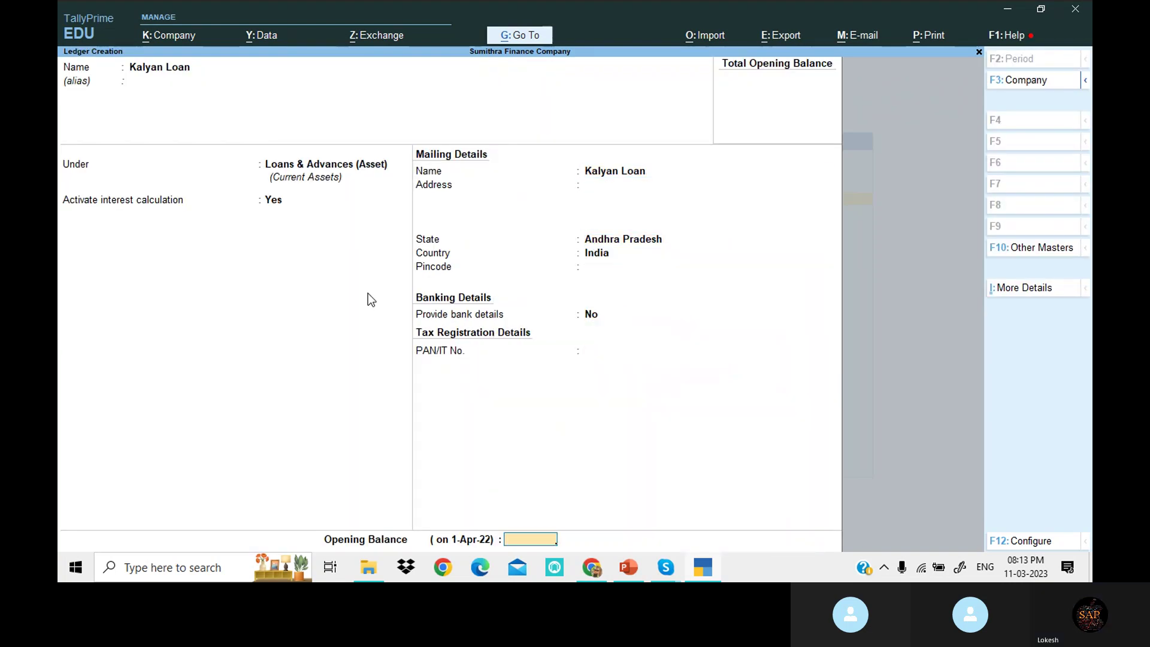
key(Return)
- Name another ledger with the second borrower's name plus "Loan", keeping it under Loans & Advances (Asset)
text(Niha Loan)
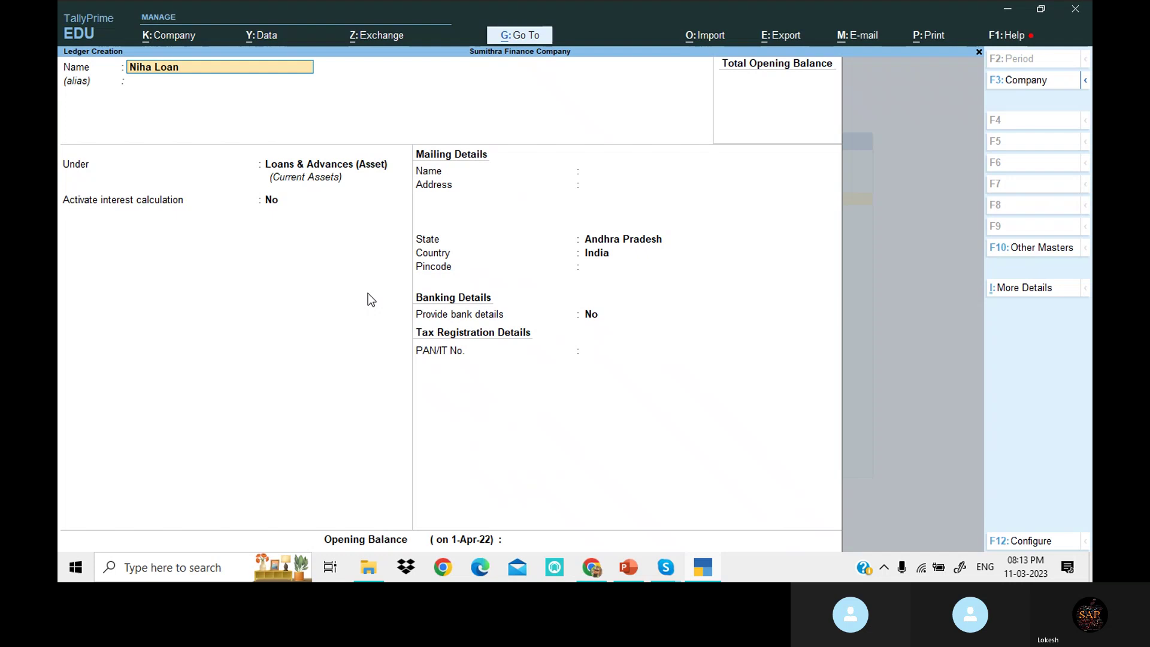
key(Return)
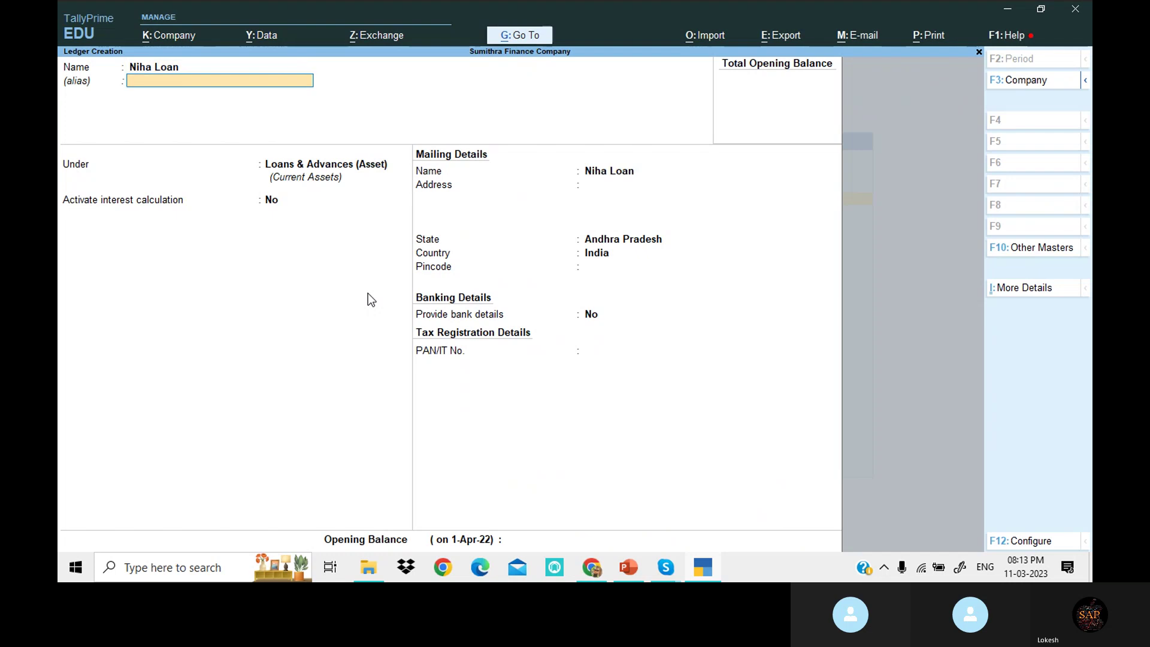
key(Return)
key(Return)
- Activate interest calculation for the second borrower's loan at 20% per 365-Day Year on All Balances, leaving transaction dates excluded
key(y)
key(Return)
key(Return)
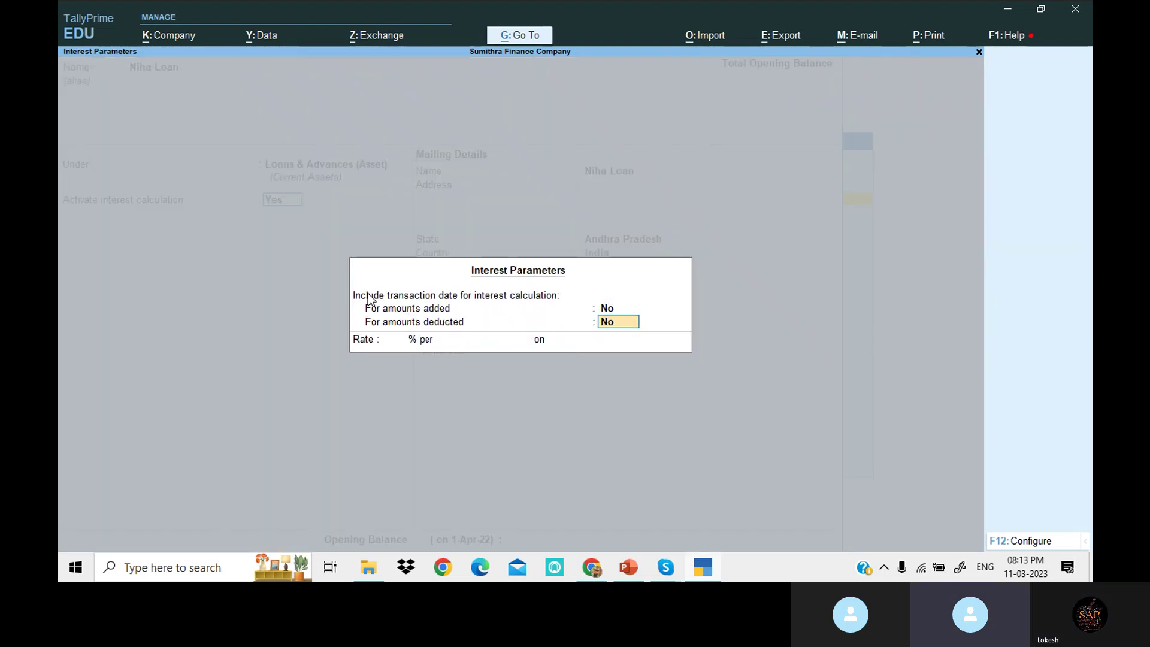
key(Return)
text(20)
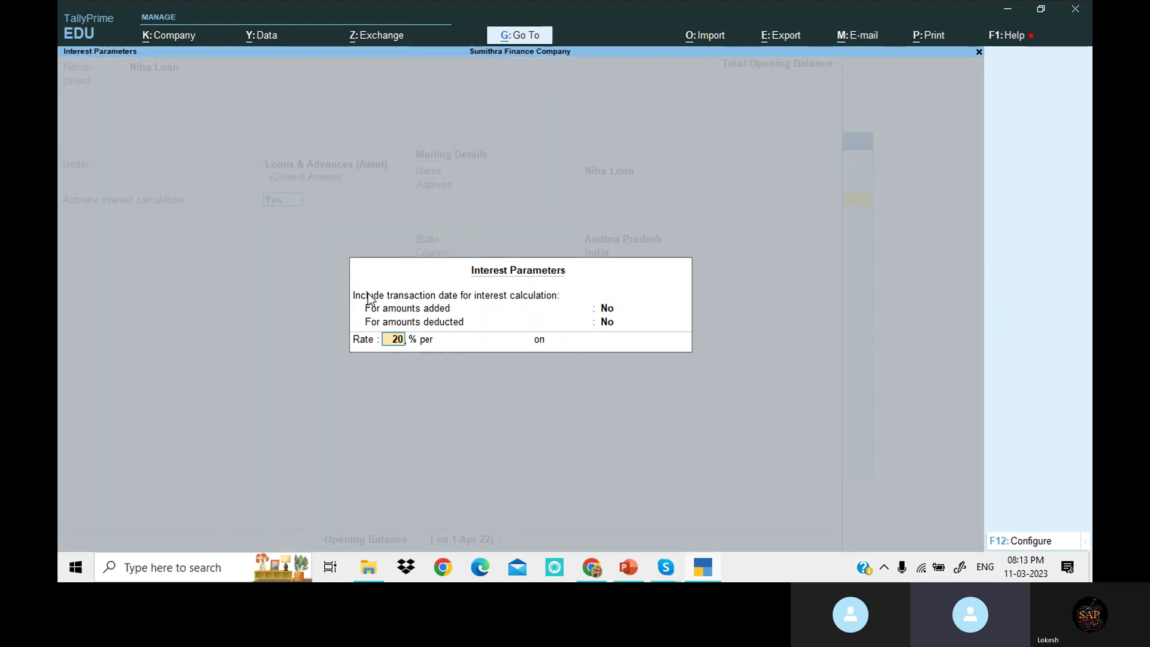
key(Return)
key(Down)
key(Return)
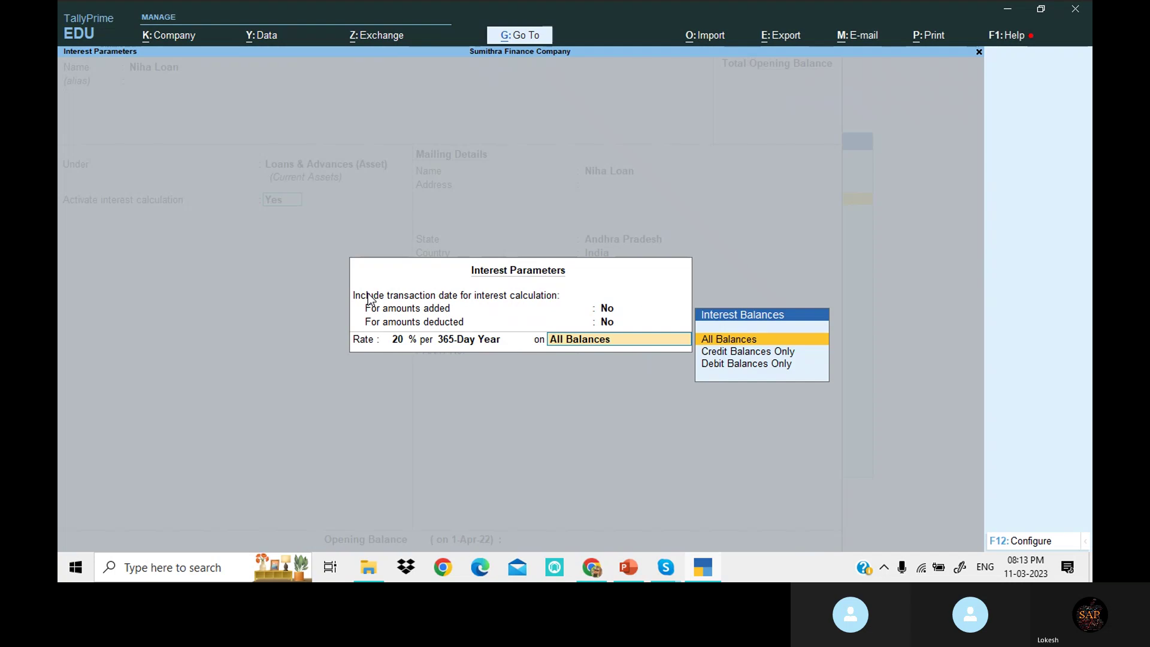
key(Return)
- Save the second borrower's loan ledger with its interest parameters and remaining default details, and close ledger creation
key(Return)
key(Return)
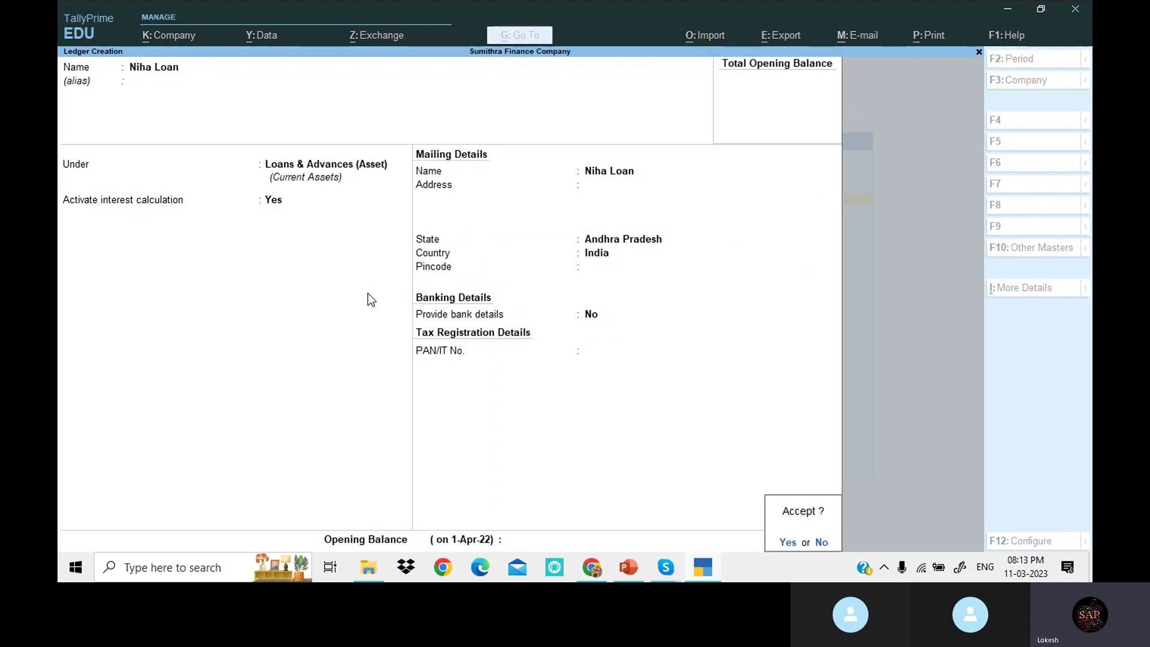
key(Return)
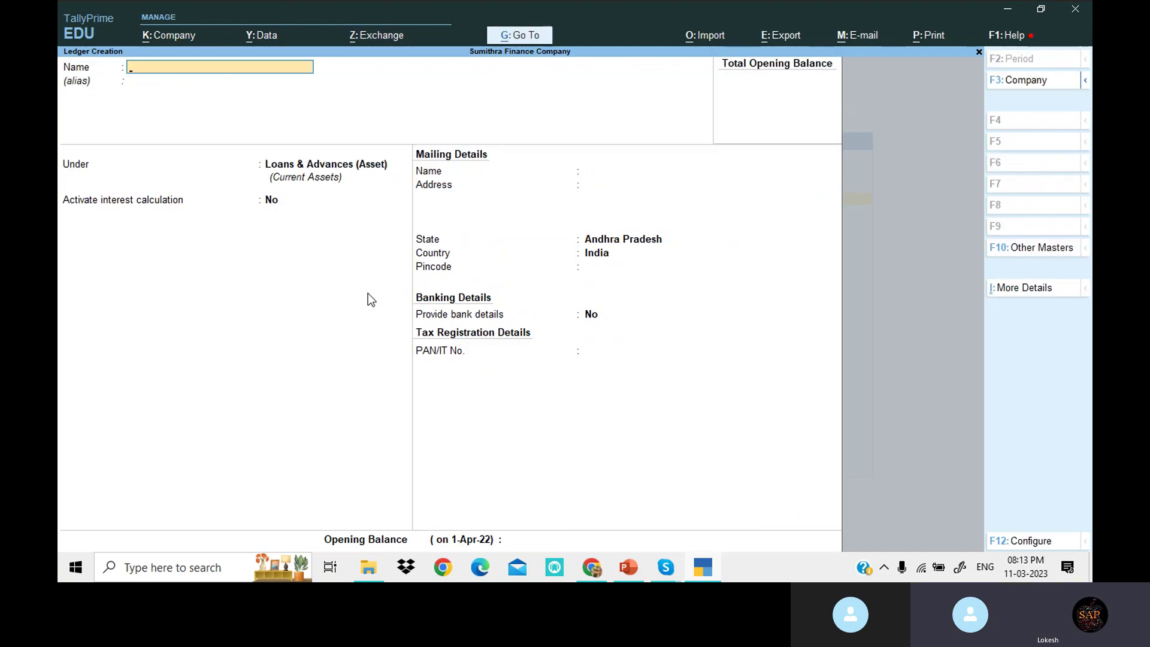
key(Escape)
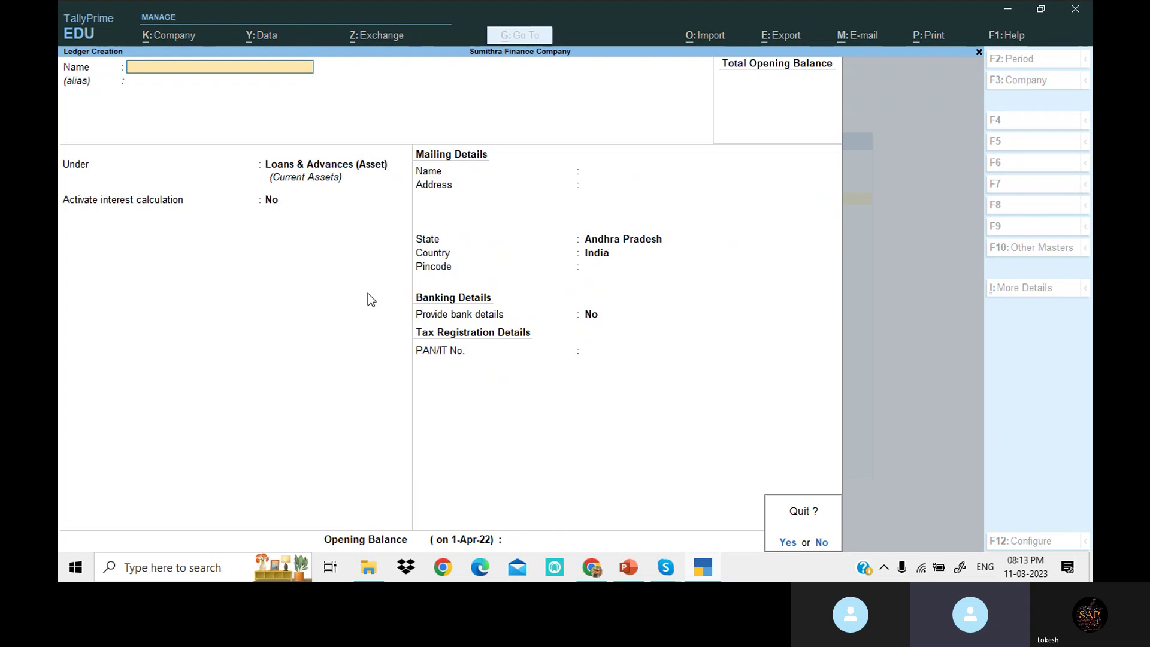
key(y)
key(Escape)
- Start a receipt voucher dated 1-Feb-23 and credit the Capital ledger with 40,00,000
key(Down)
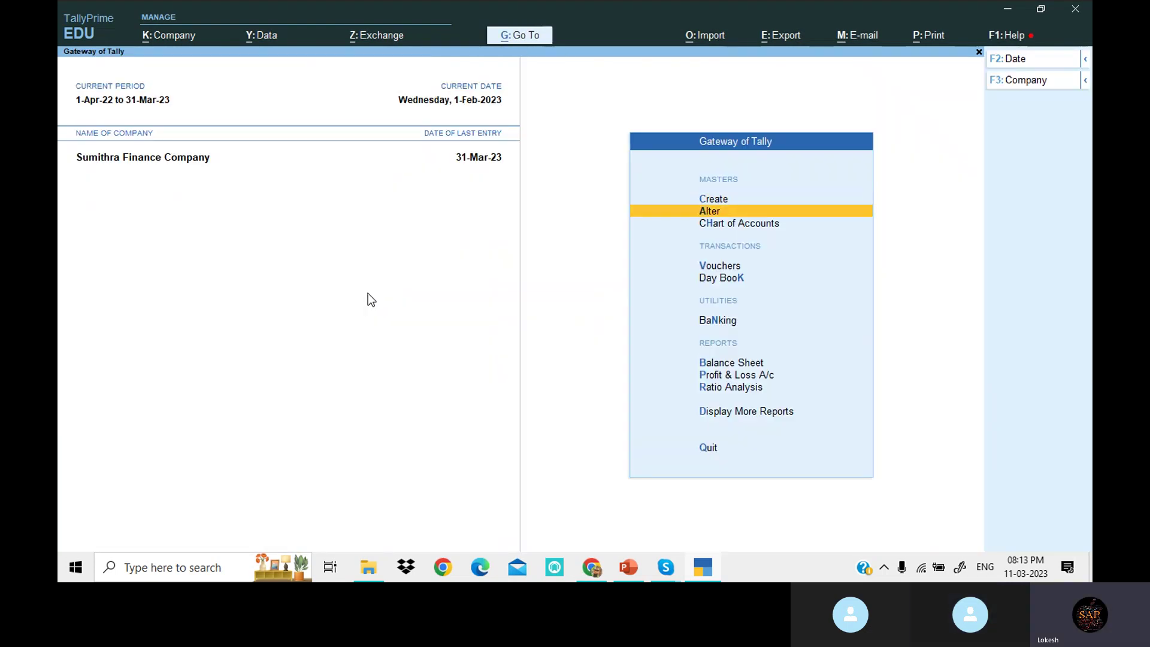
key(Down)
key(Down)
key(Return)
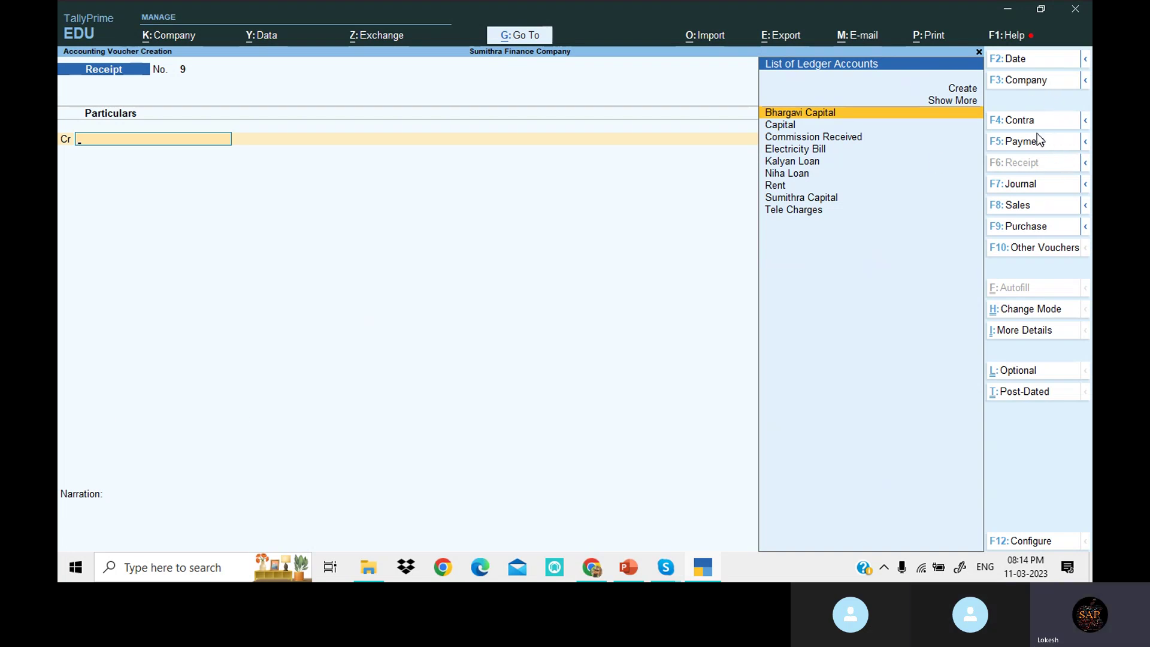
key(Down)
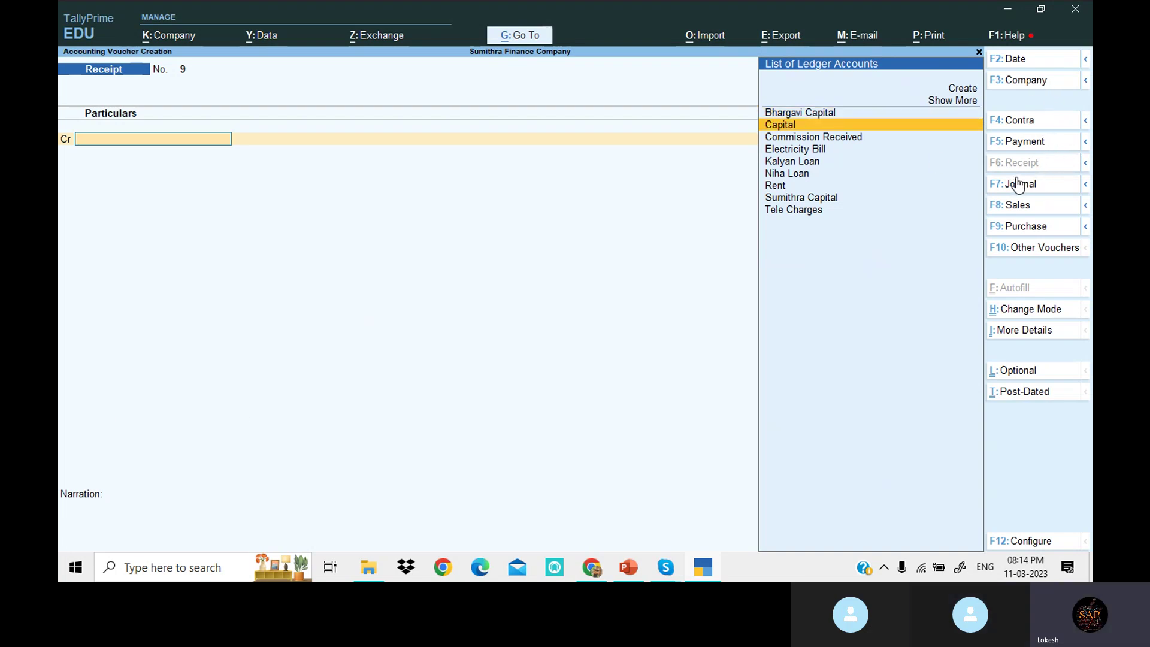
key(Return)
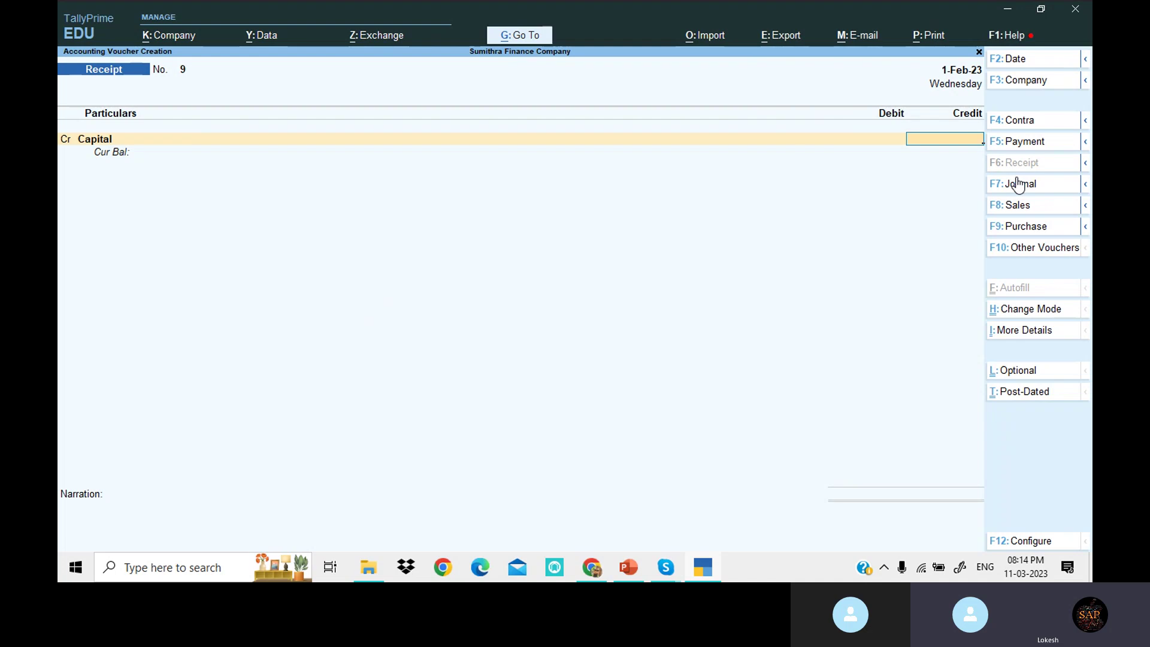
text(4)
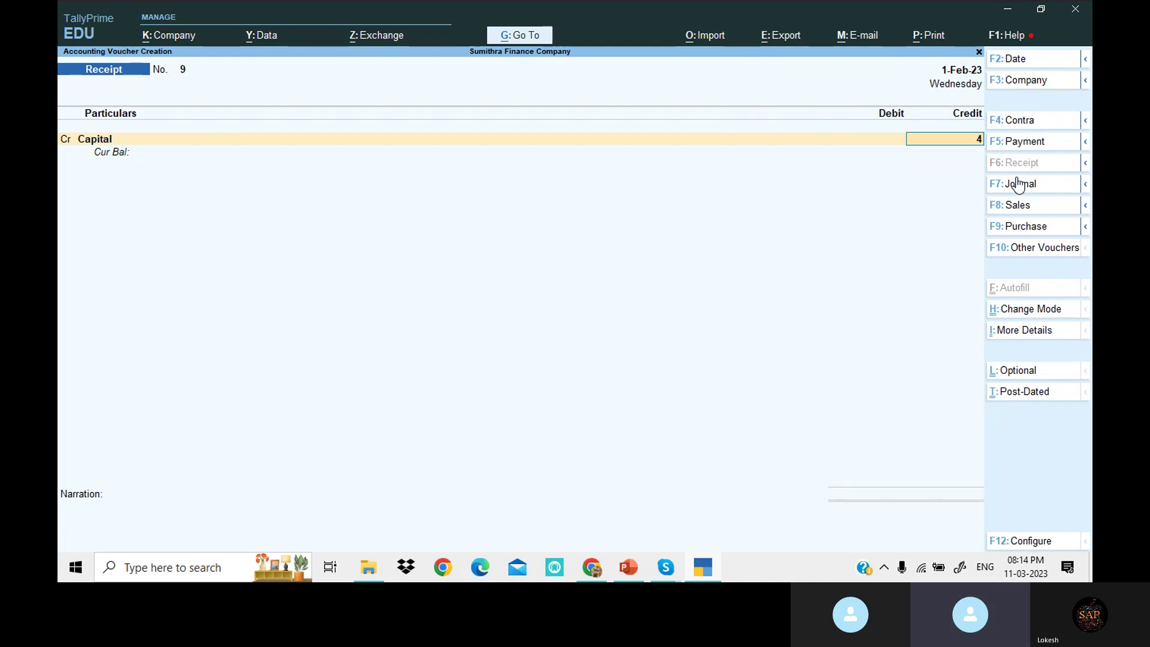
text(00000)
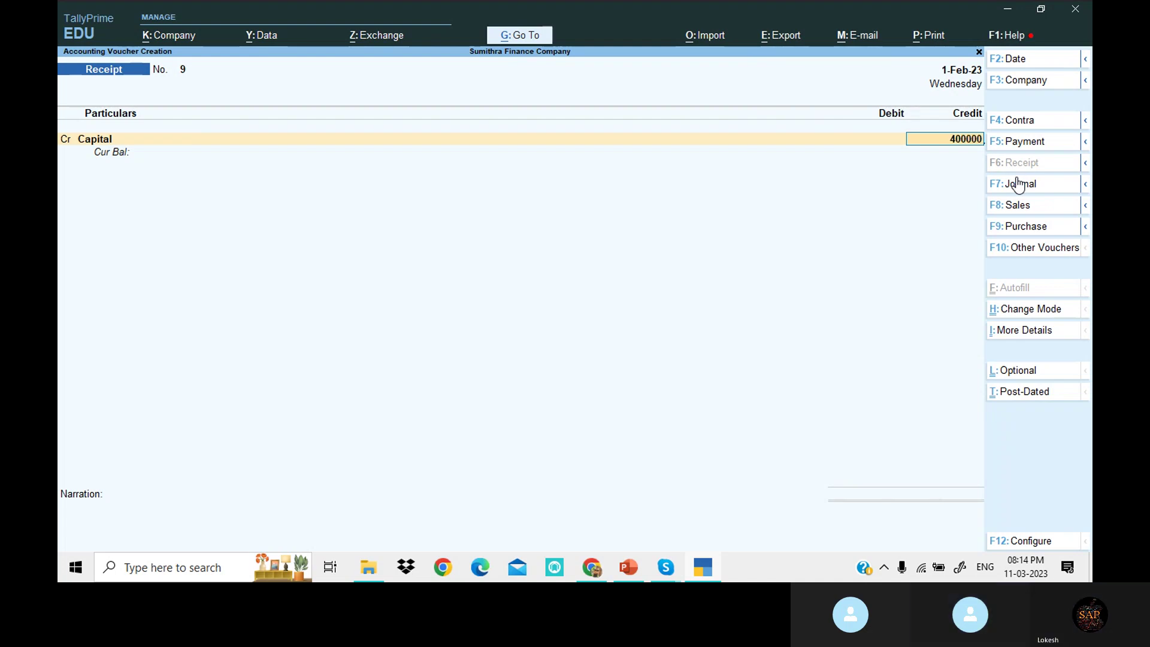
key(Return)
- Debit Cash with 40,00,000 against the Capital entry, leave the narration empty, and save the receipt voucher
key(Return)
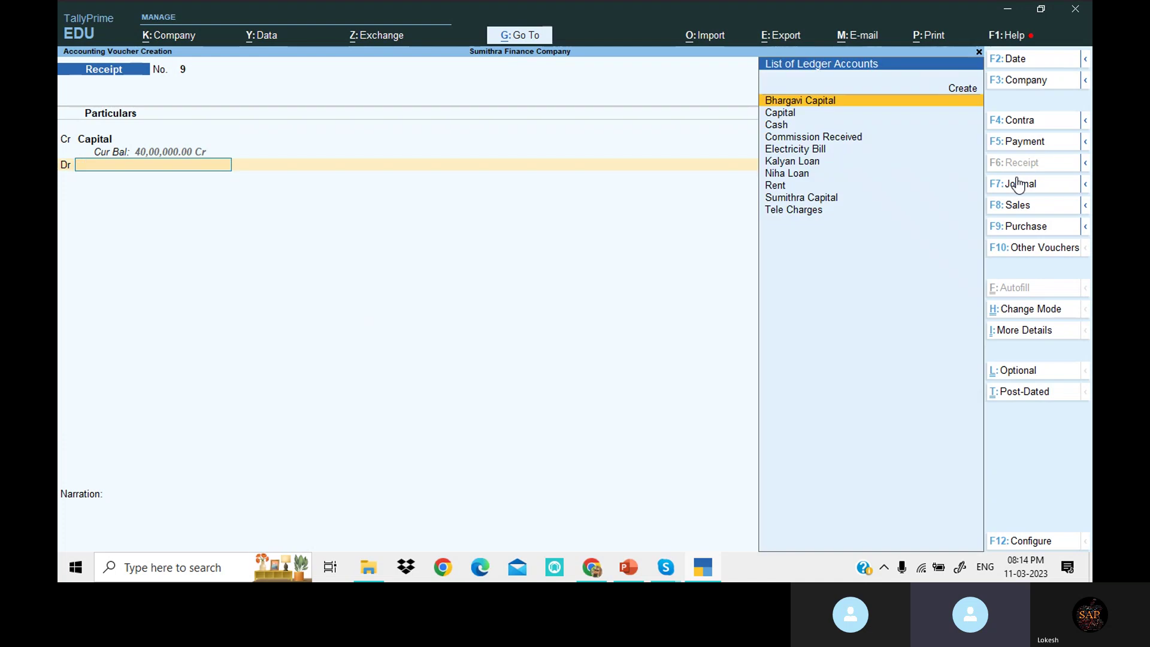
key(Down)
key(Down)
key(Return)
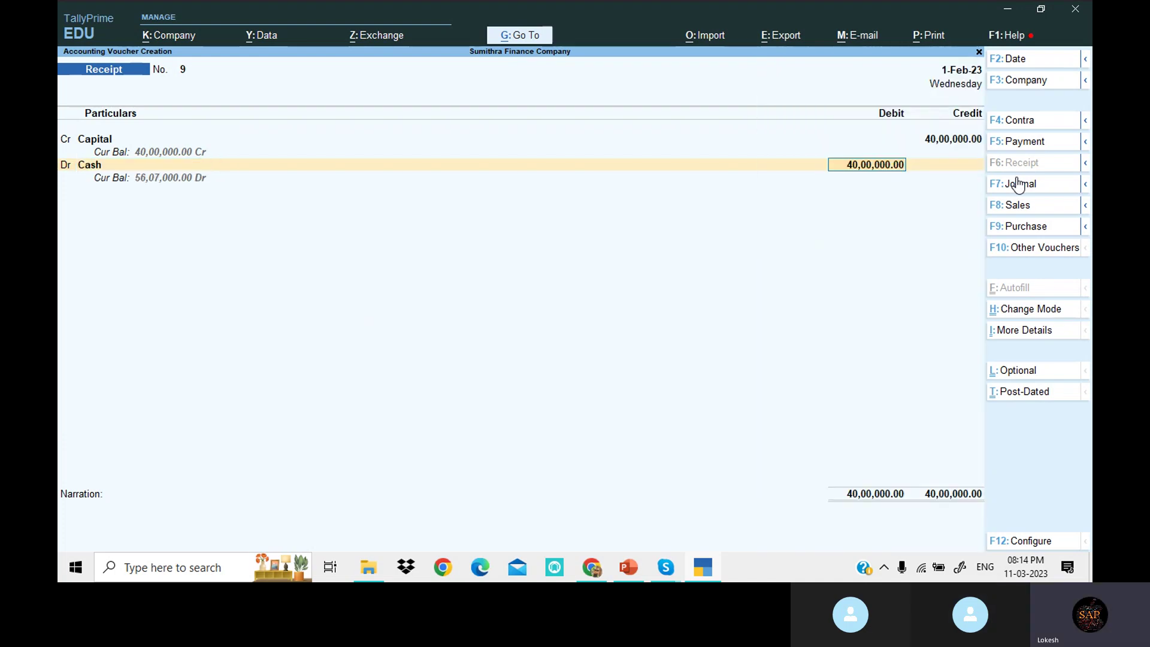
key(Return)
key(Return)
key(Return)
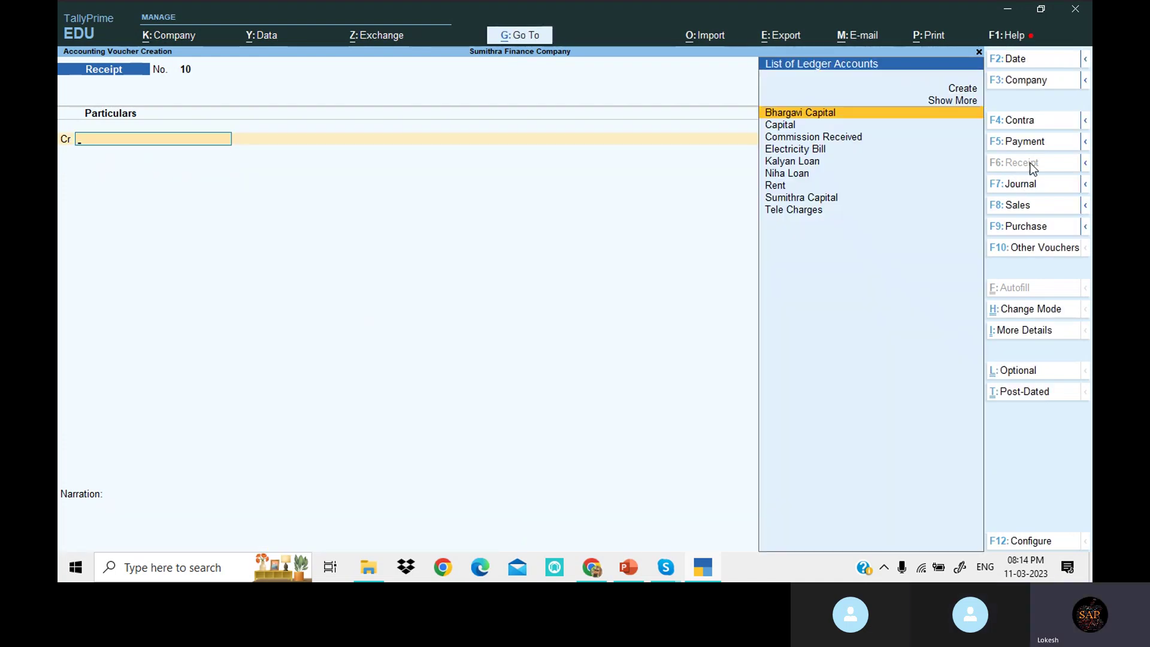
- Start a payment voucher dated 2-Apr-22 and debit the first borrower's loan ledger with 1,50,000
click(1030, 142)
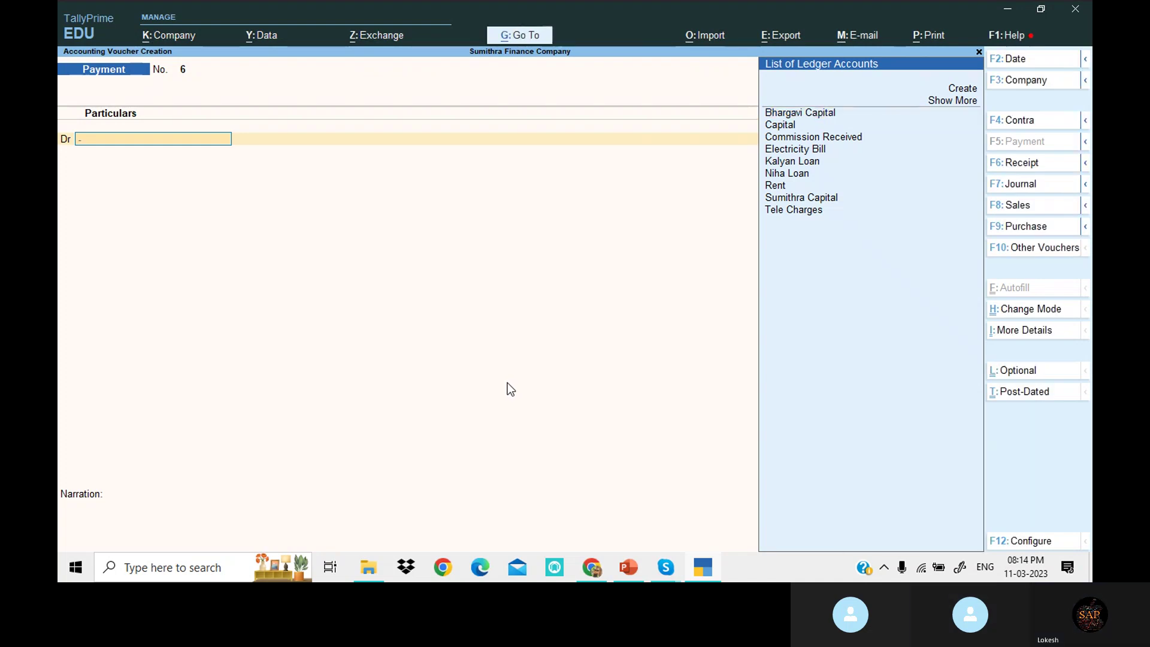
click(1022, 63)
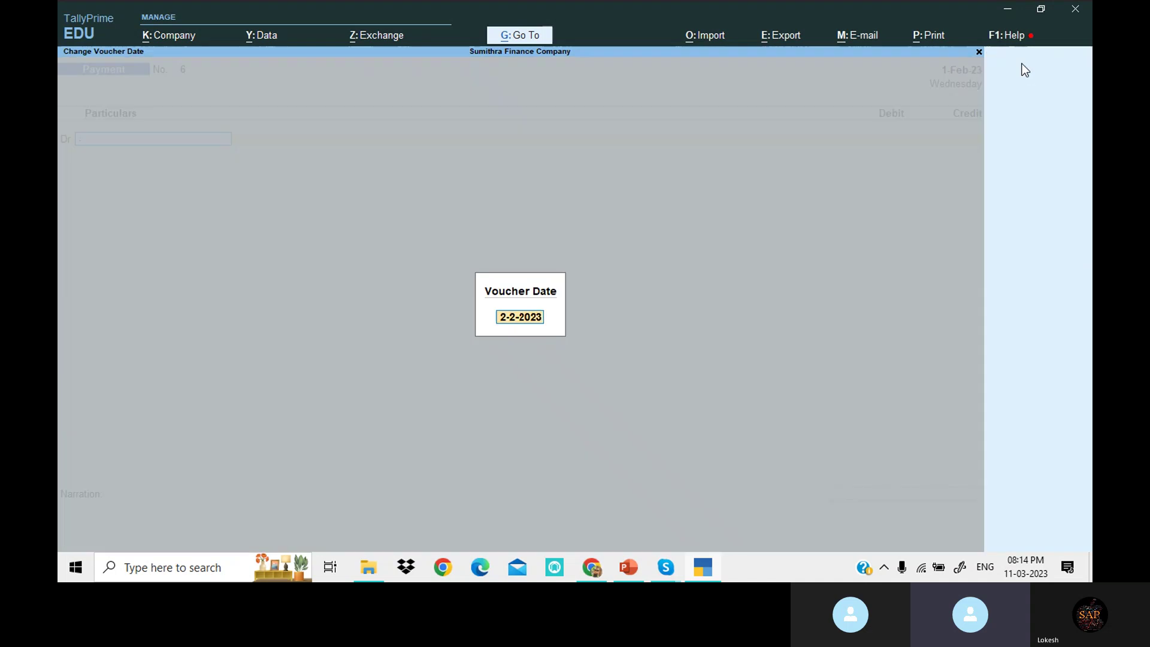
text(1-4)
key(Return)
text(K)
key(Return)
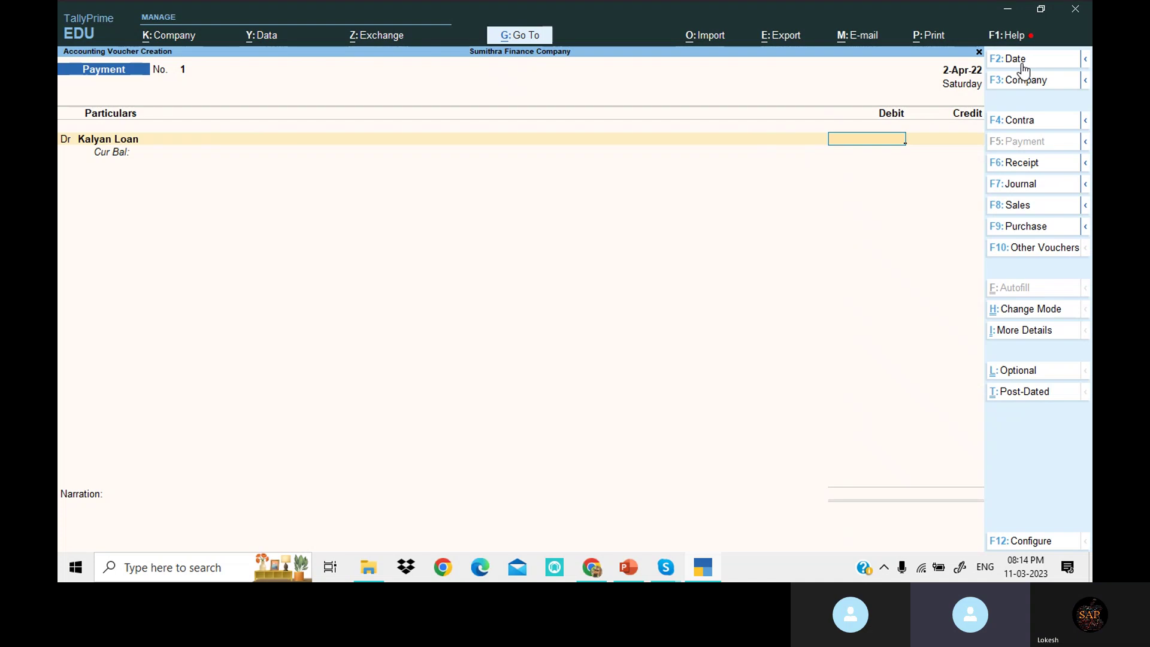
text(150000)
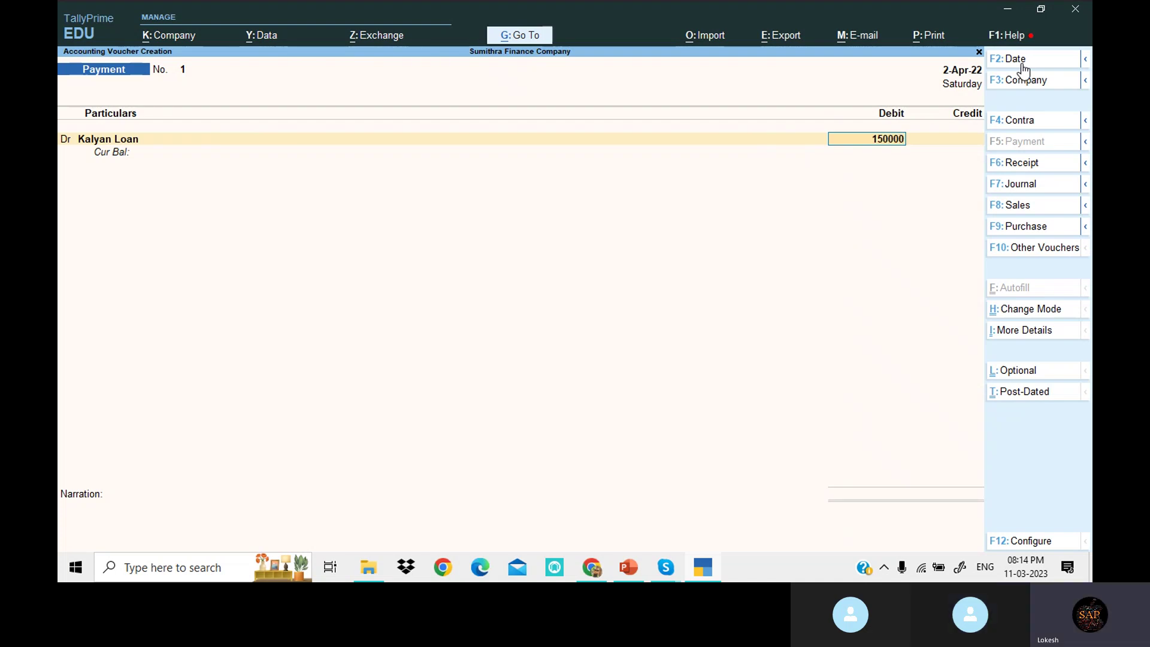
key(Return)
- Add a second debit line to the payment voucher for the second borrower's loan with 3,00,000
text(d)
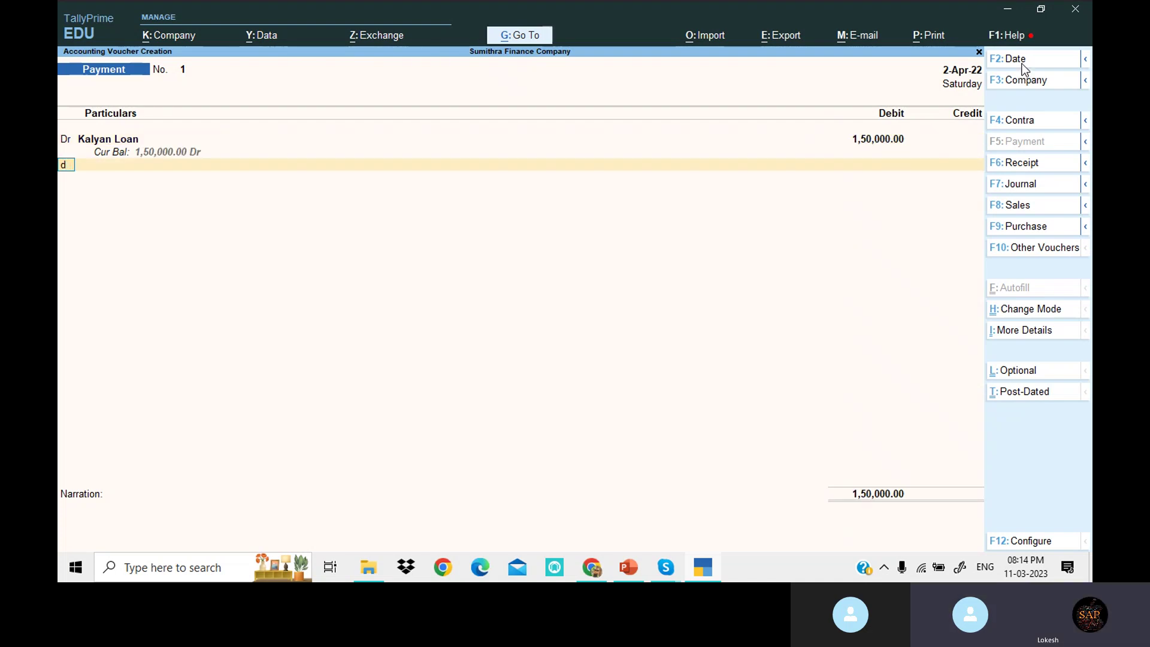
text(Ni)
key(Return)
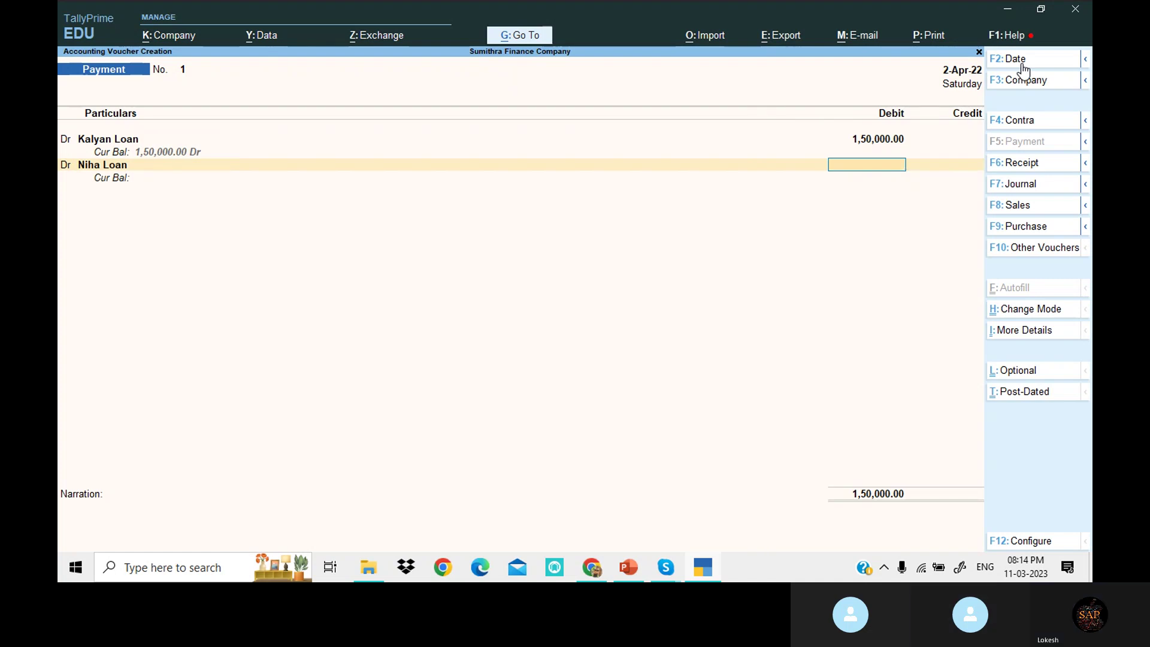
text(300000)
key(Return)
- Credit Cash with 4,50,000 for both loans, leave the narration empty, and save the payment voucher
key(Return)
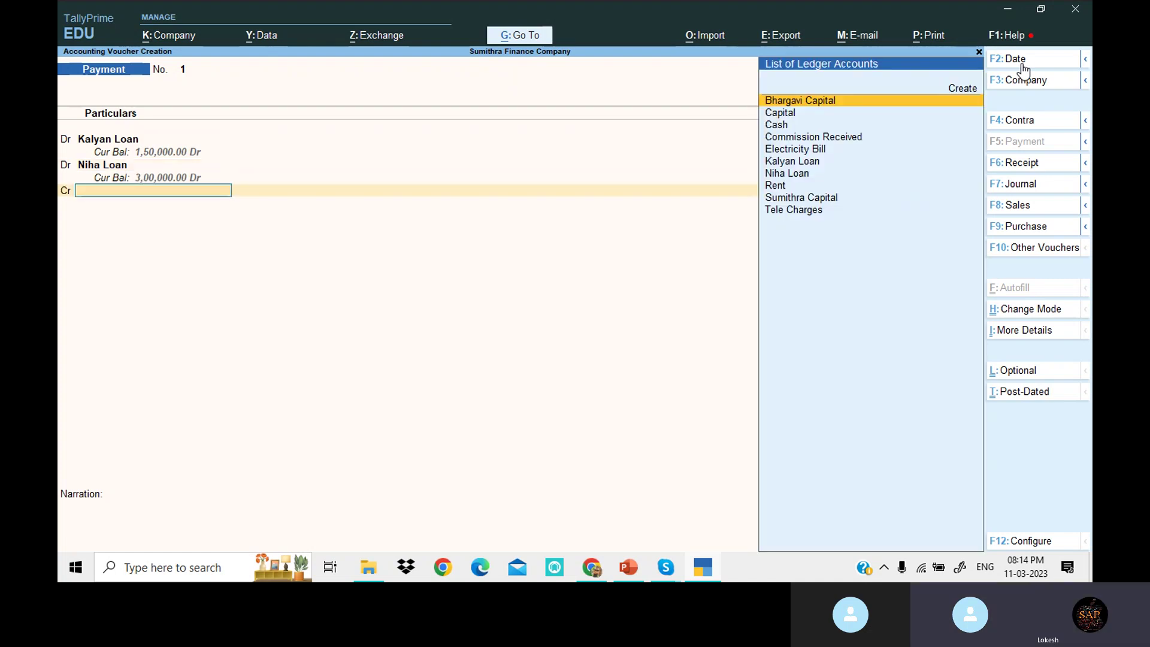
key(Down)
key(Down)
key(Return)
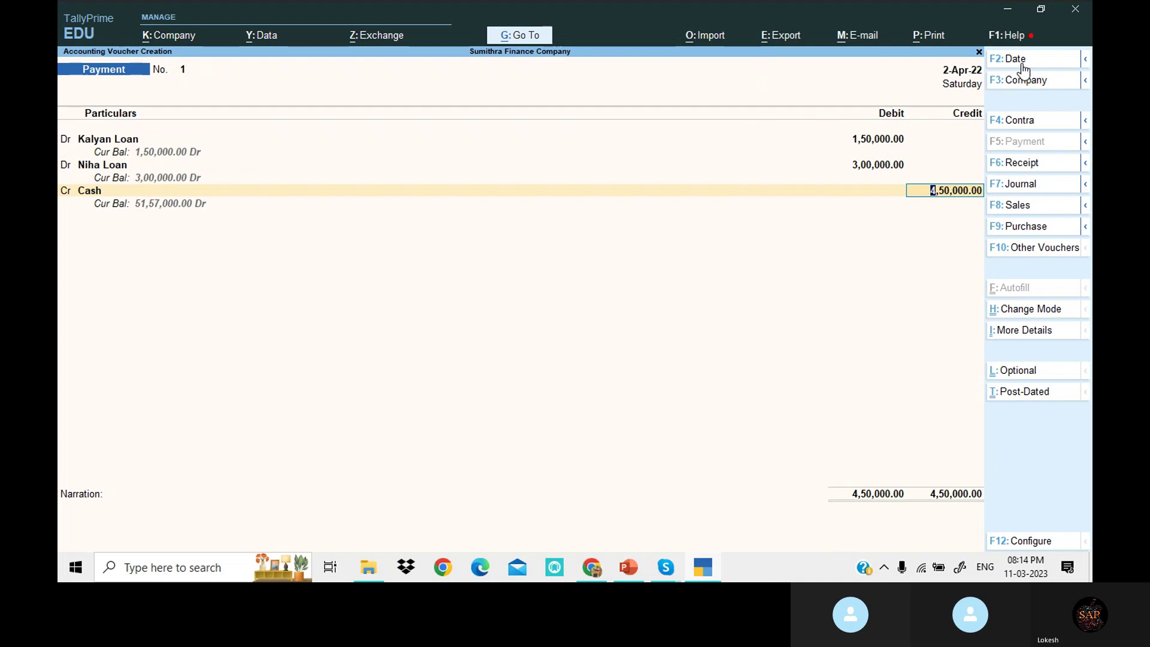
key(Return)
key(Return)
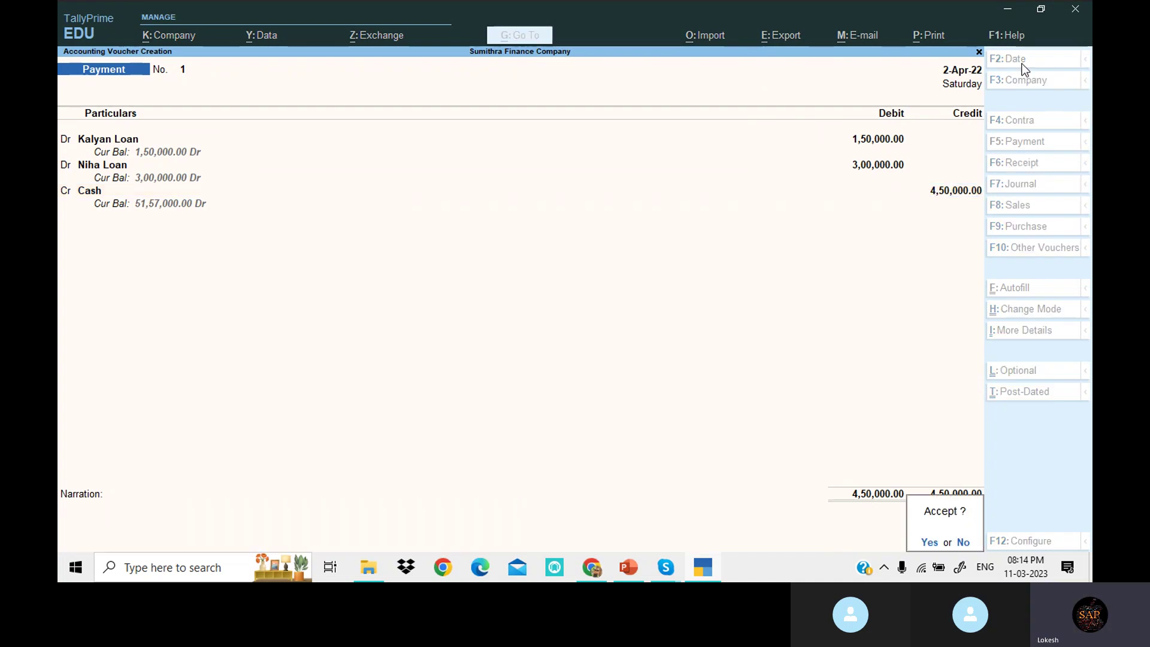
key(Return)
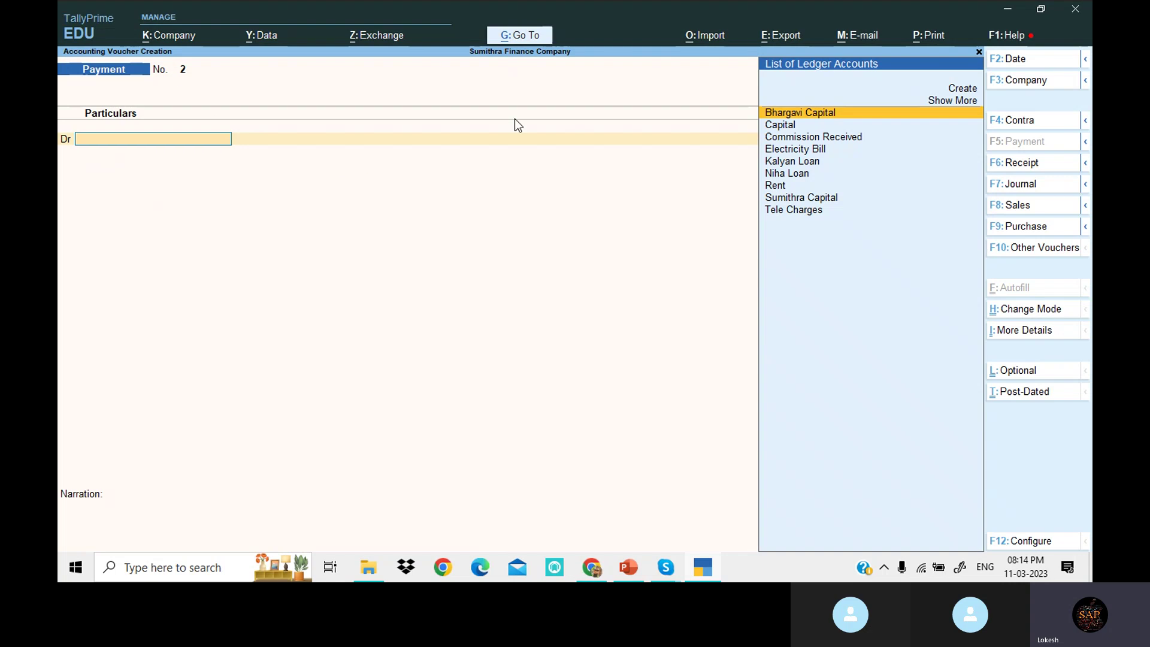
- Start a receipt voucher dated 1-May-22 and credit the second borrower's loan ledger with 50,000
click(1047, 171)
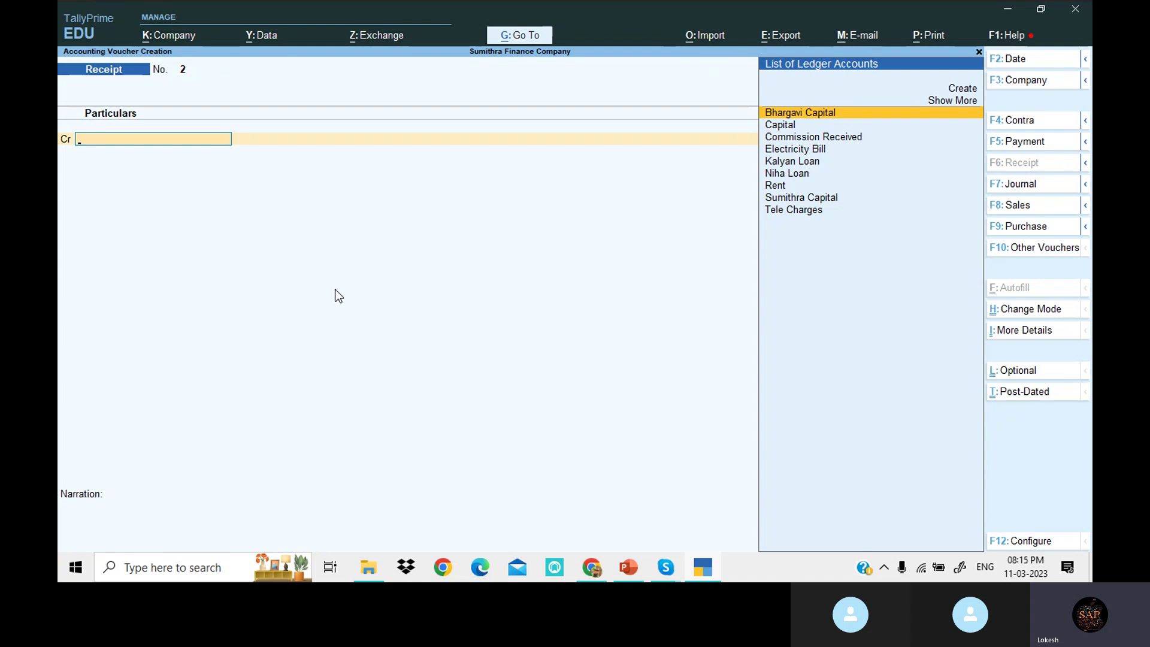
click(1025, 60)
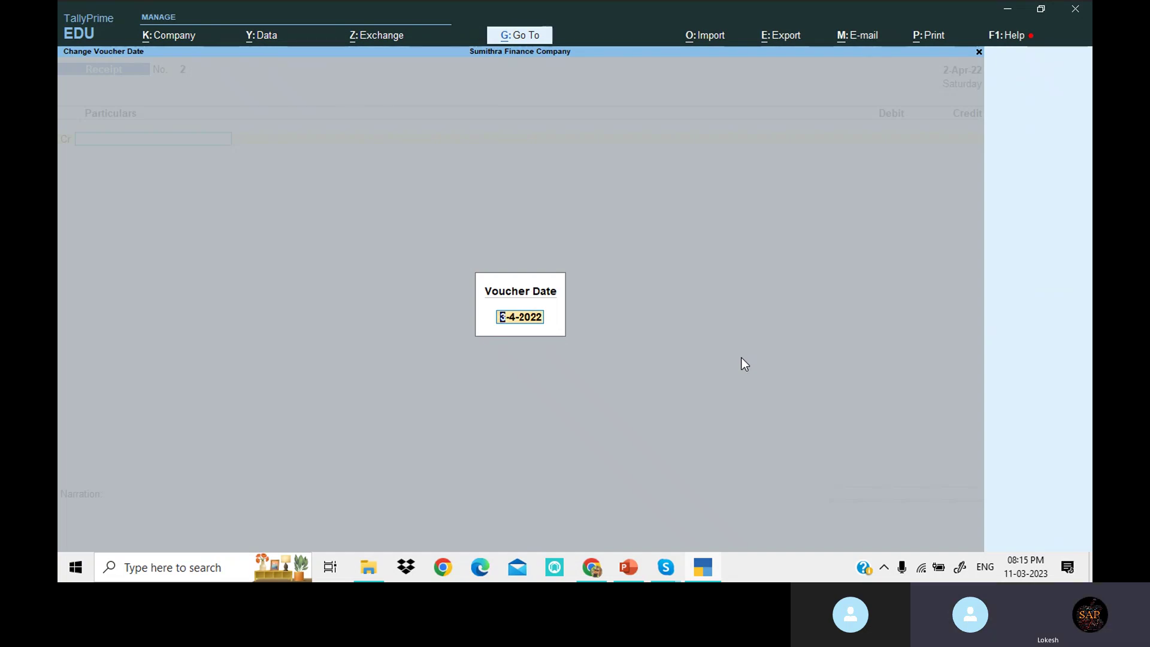
text(1-5)
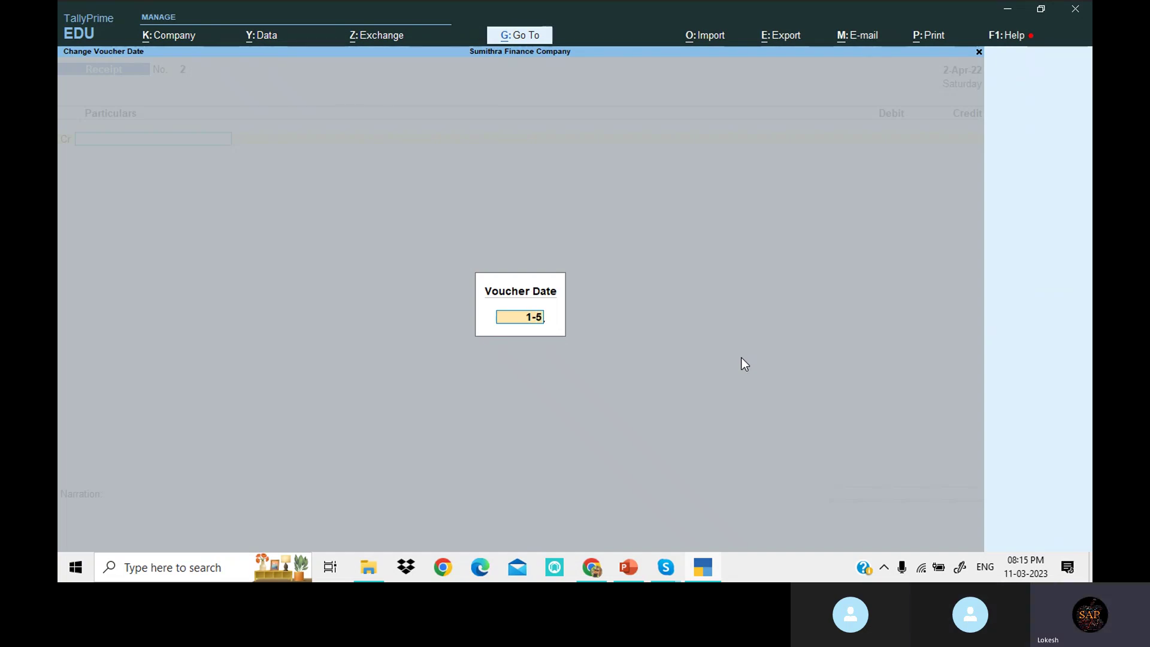
key(Return)
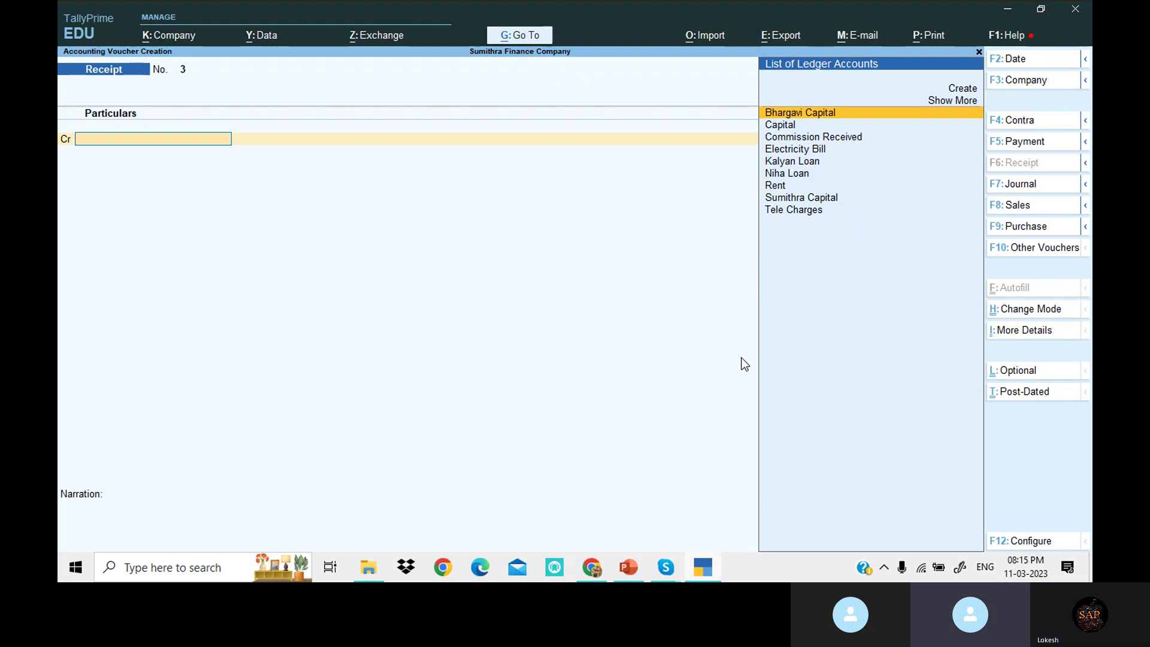
text(Niha)
key(Return)
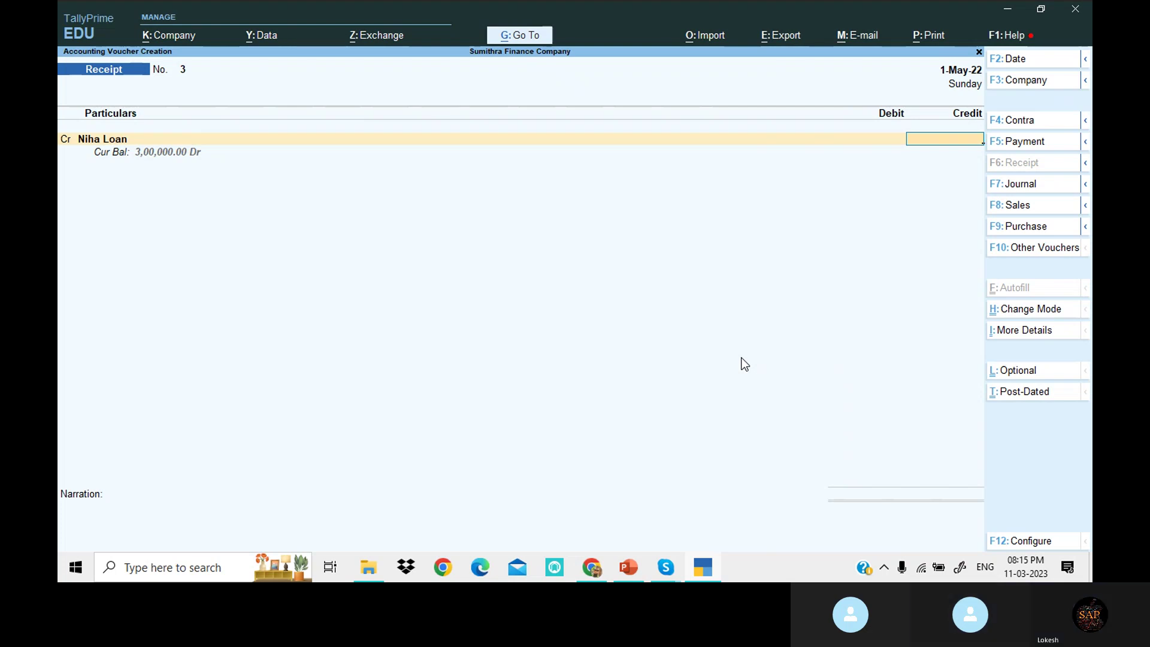
text(50000)
key(Return)
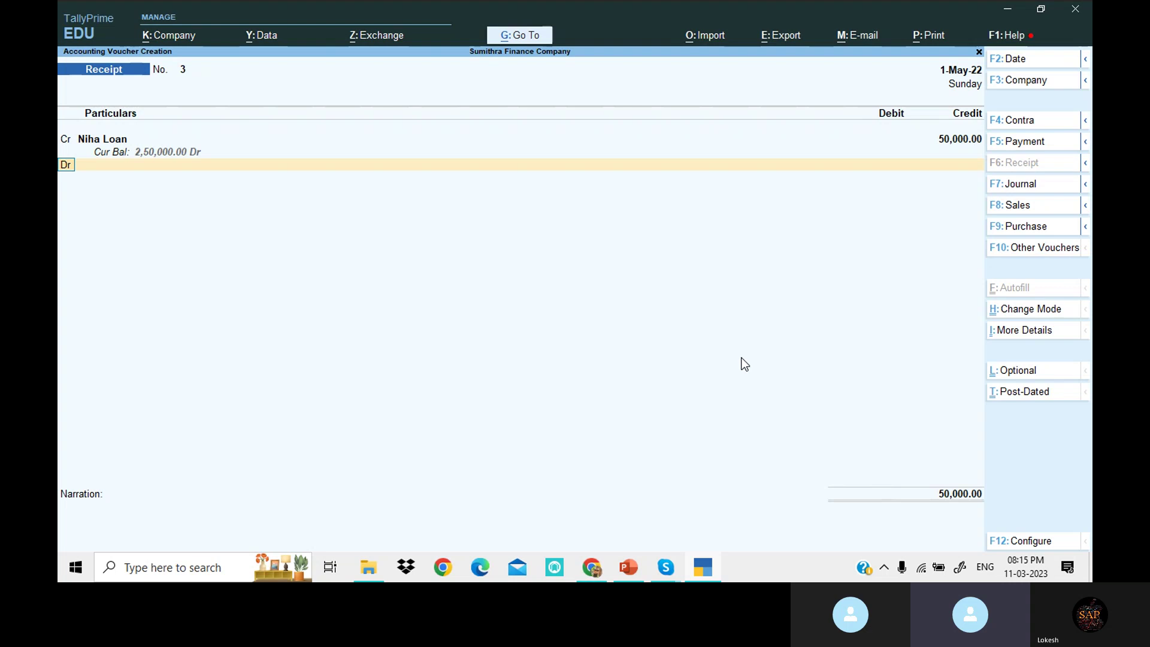
- Debit Cash with 50,000 for the loan repayment, leave the narration empty, and save the receipt voucher
key(Return)
key(Down)
key(Down)
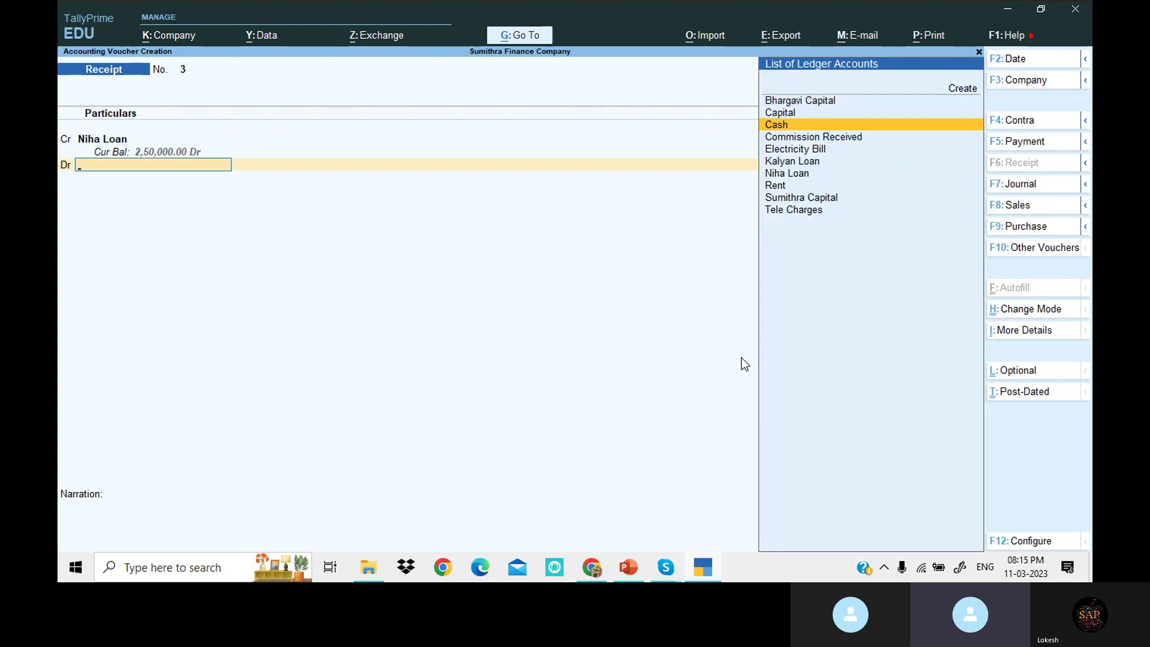
key(Return)
key(Return)
key(Return)
key(Return)
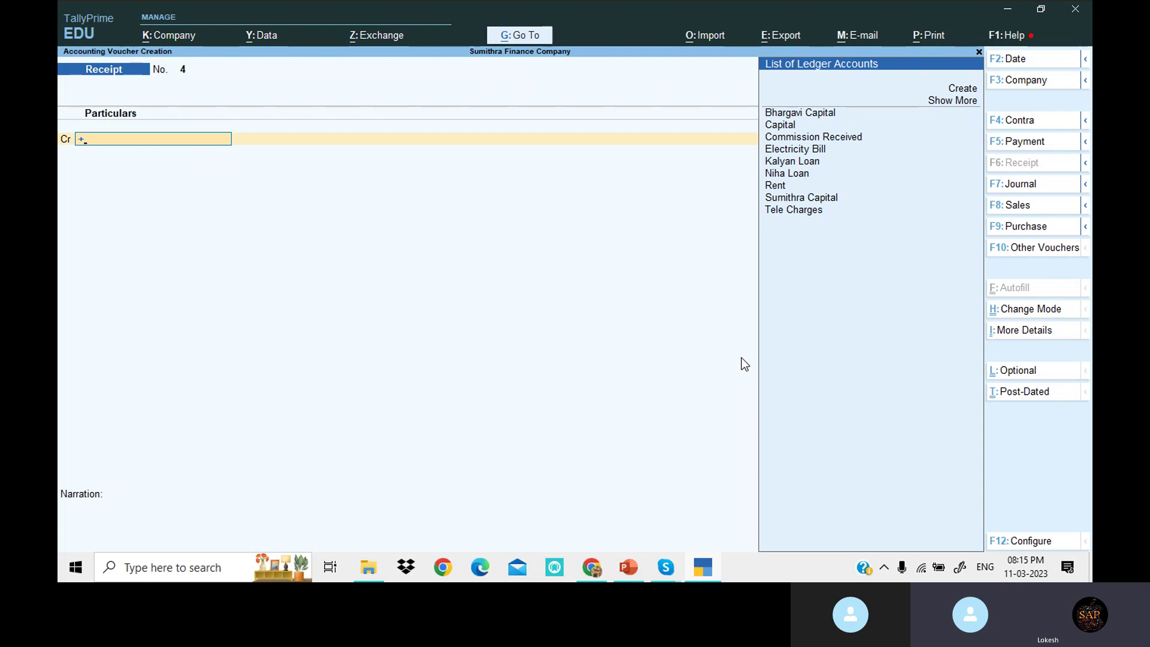
- Leave voucher entry and open the Interest Calculations report to review the interest receivable on the loans
key(Escape)
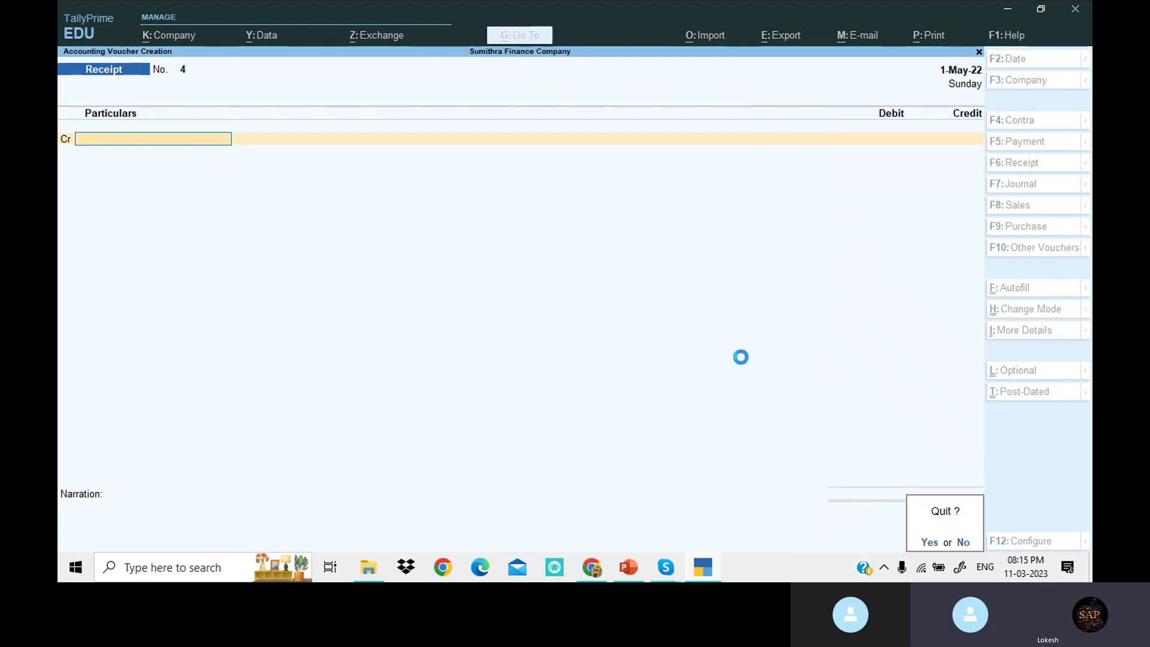
key(Return)
key(Down)
key(Down)
key(Down)
key(Down)
key(Down)
key(Down)
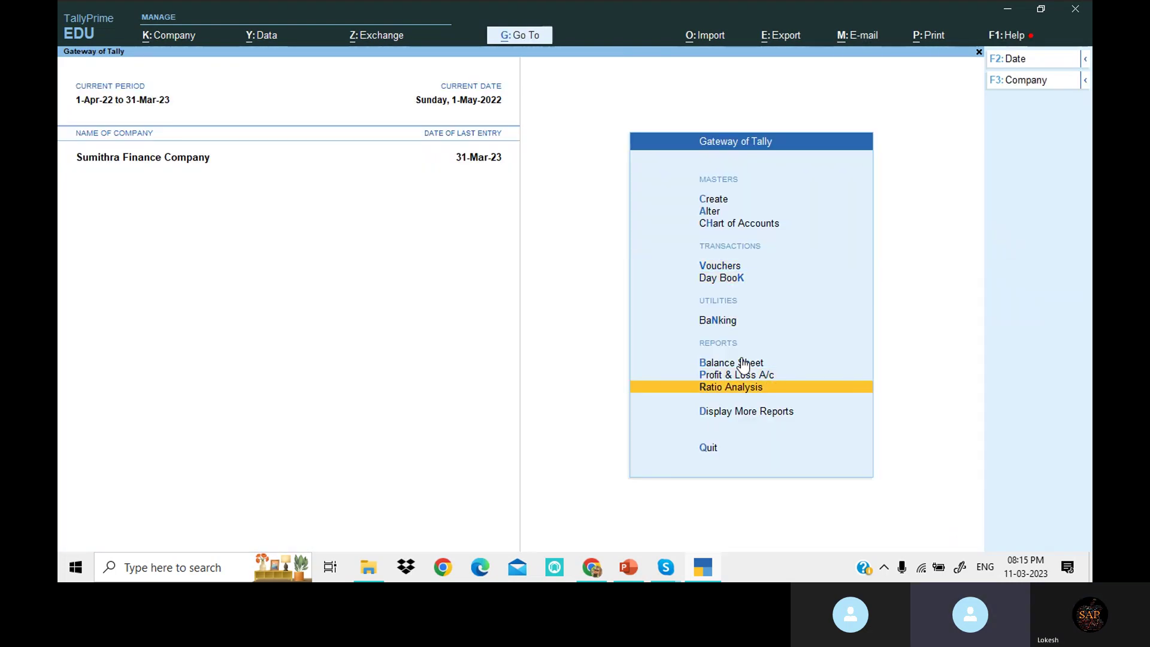
key(Return)
key(Down)
key(Down)
key(Down)
key(Down)
key(Down)
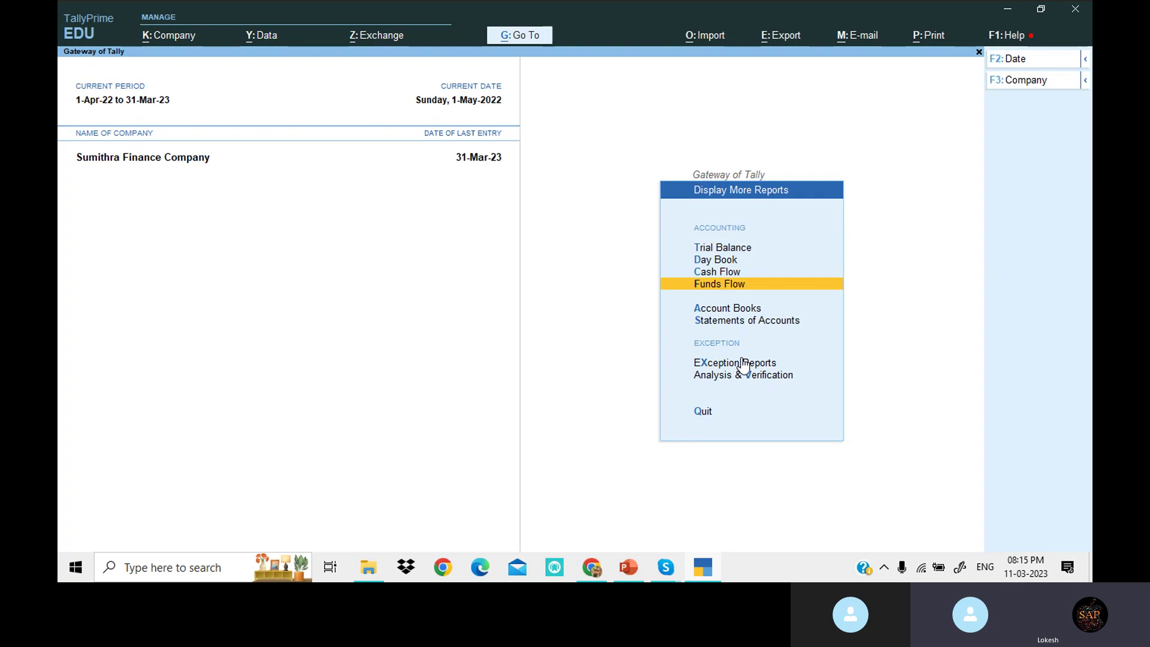
key(Return)
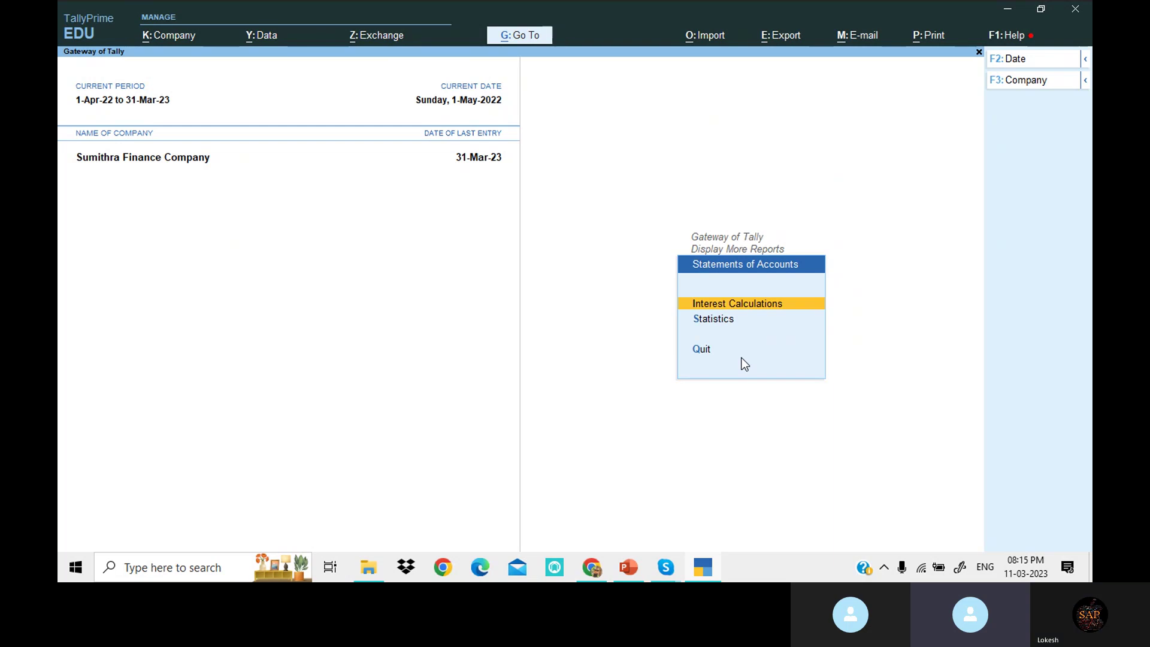
key(Return)
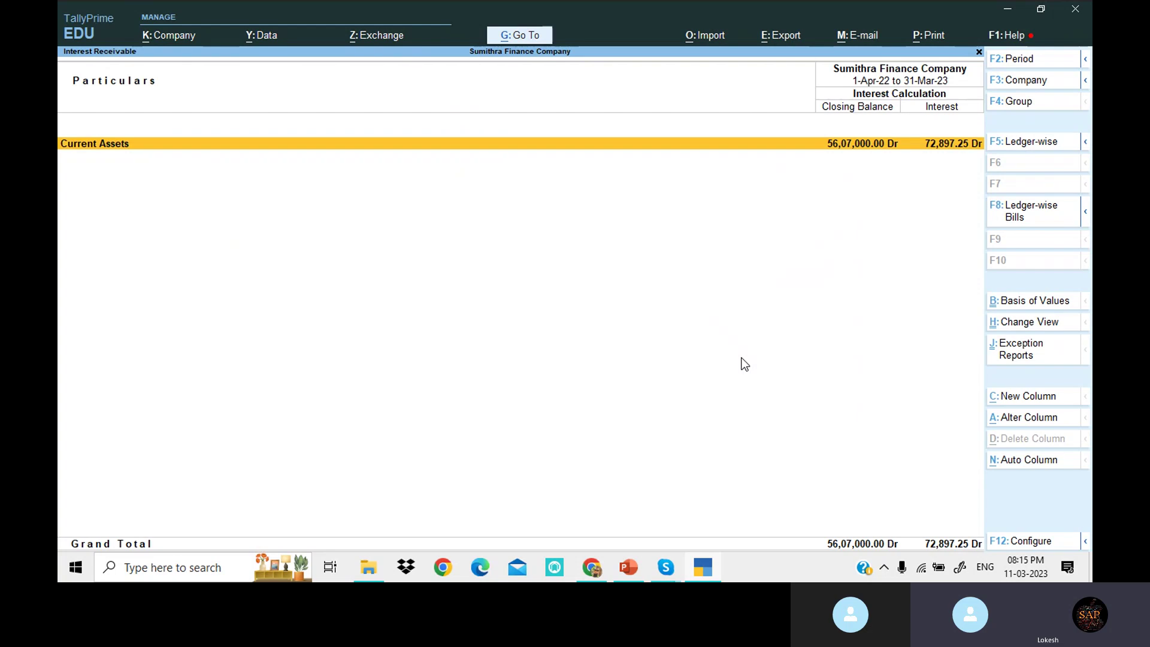
- Drill into Current Assets in the Interest Receivable report, show Loans & Advances (Asset) in detail by ledger, and leave the report
key(Return)
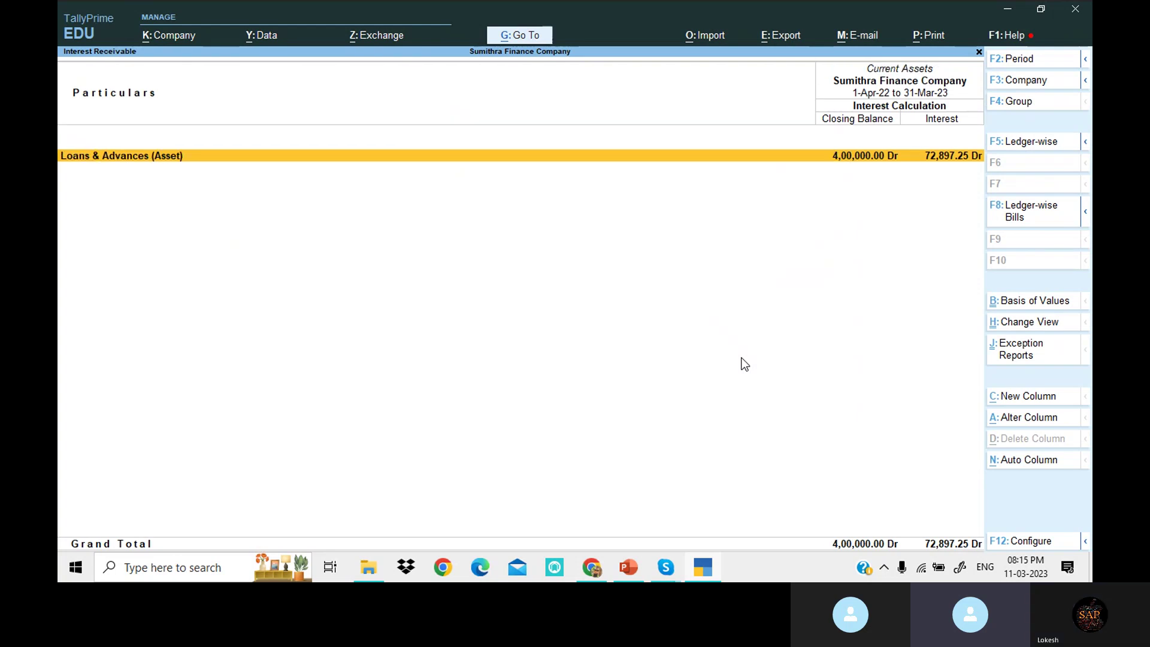
key(alt+F1)
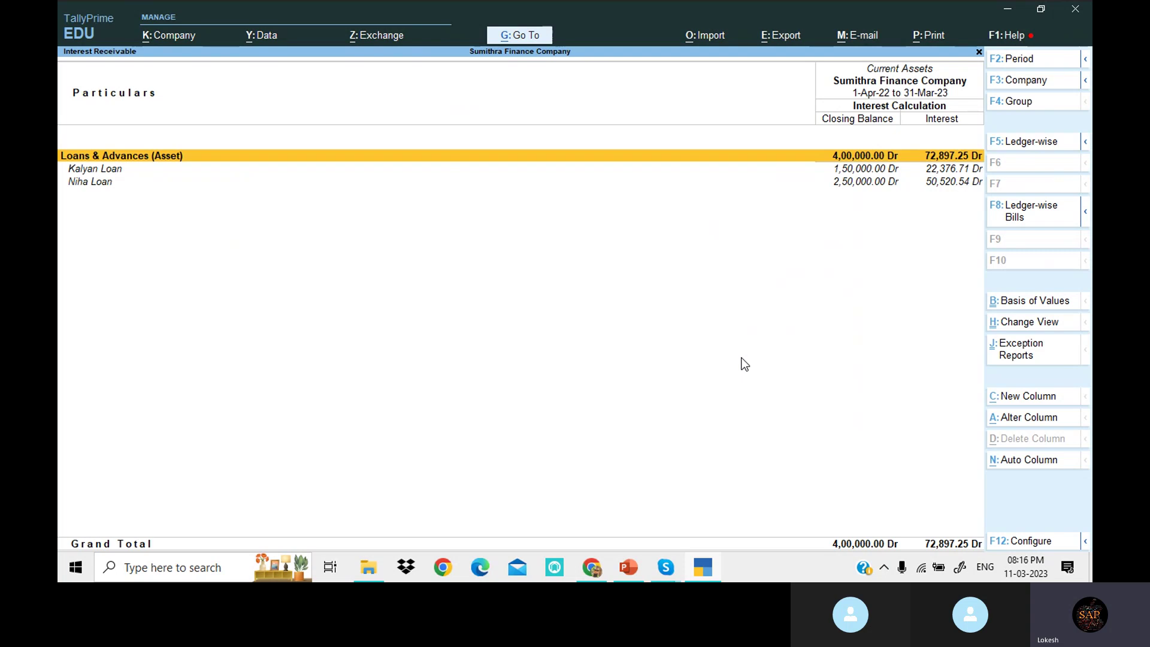
key(Escape)
key(Escape)
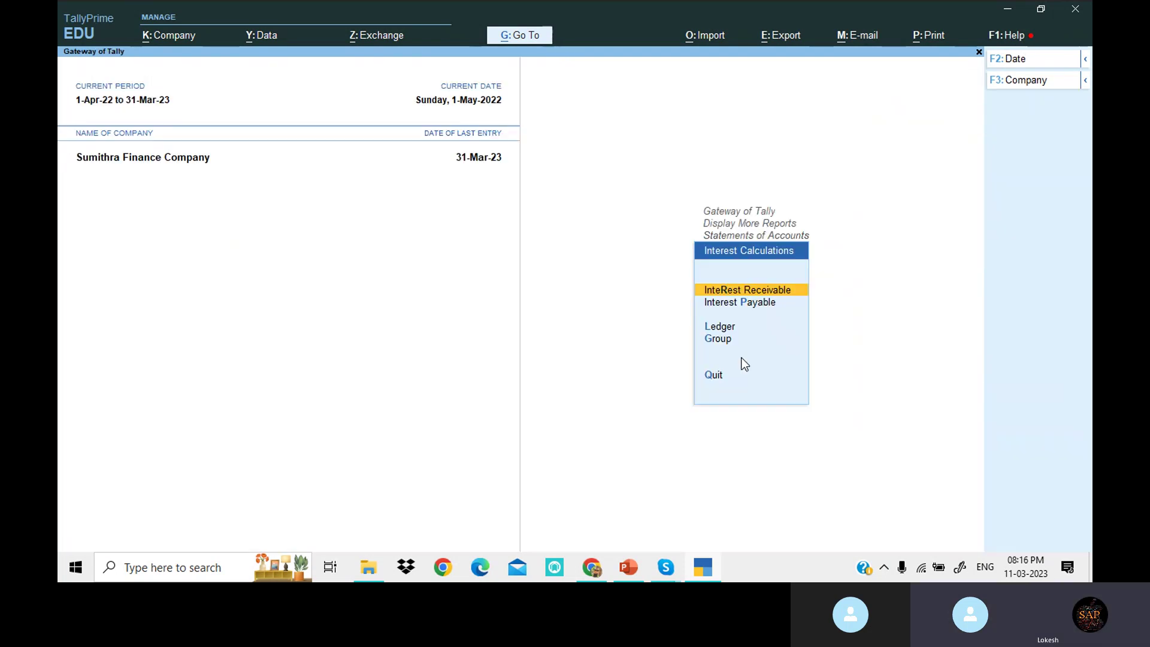
- Review the Interest Payable report down to the individual Capital Account ledgers, and return to the Gateway of Tally
key(Down)
key(Return)
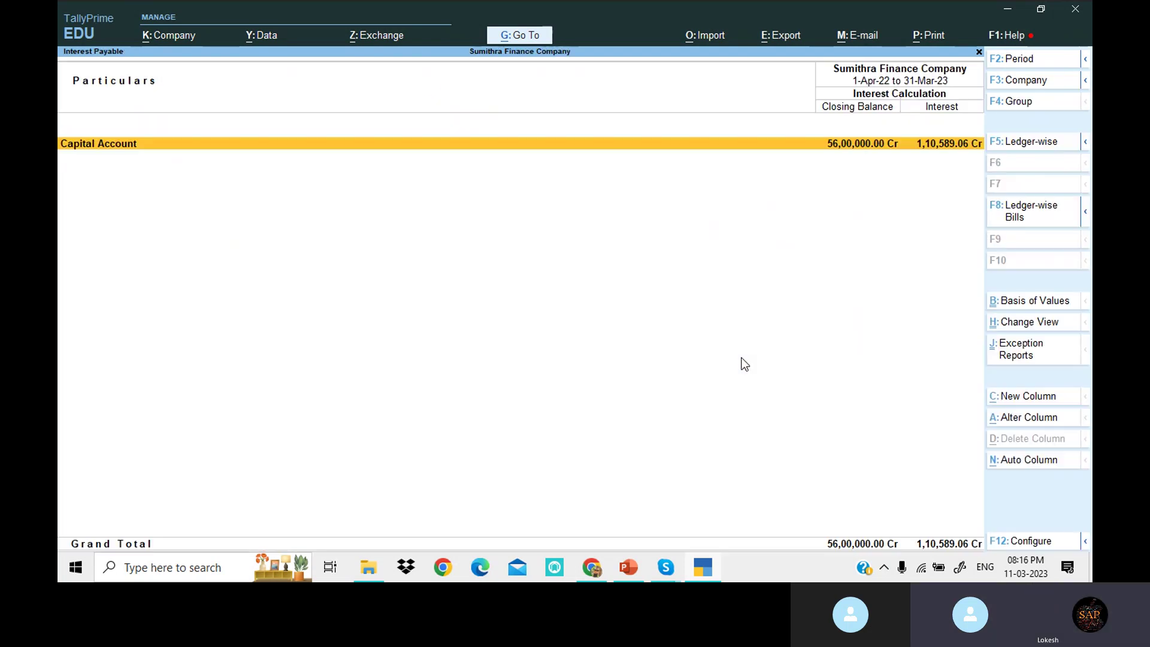
key(Return)
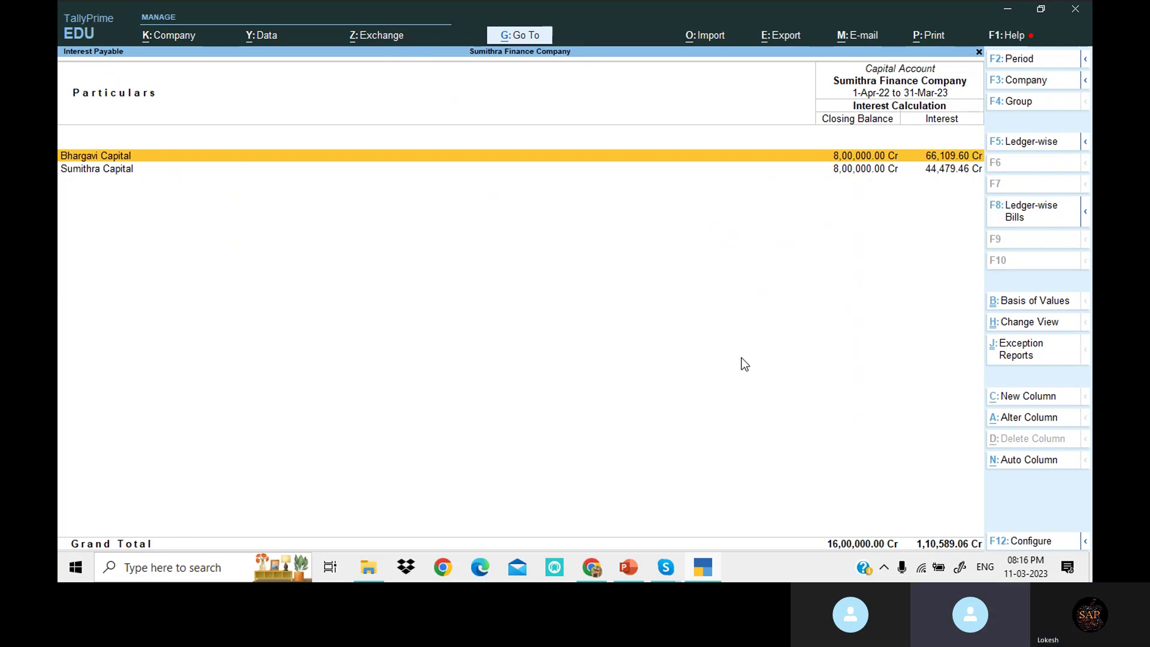
key(Escape)
key(Escape)
key(Escape)
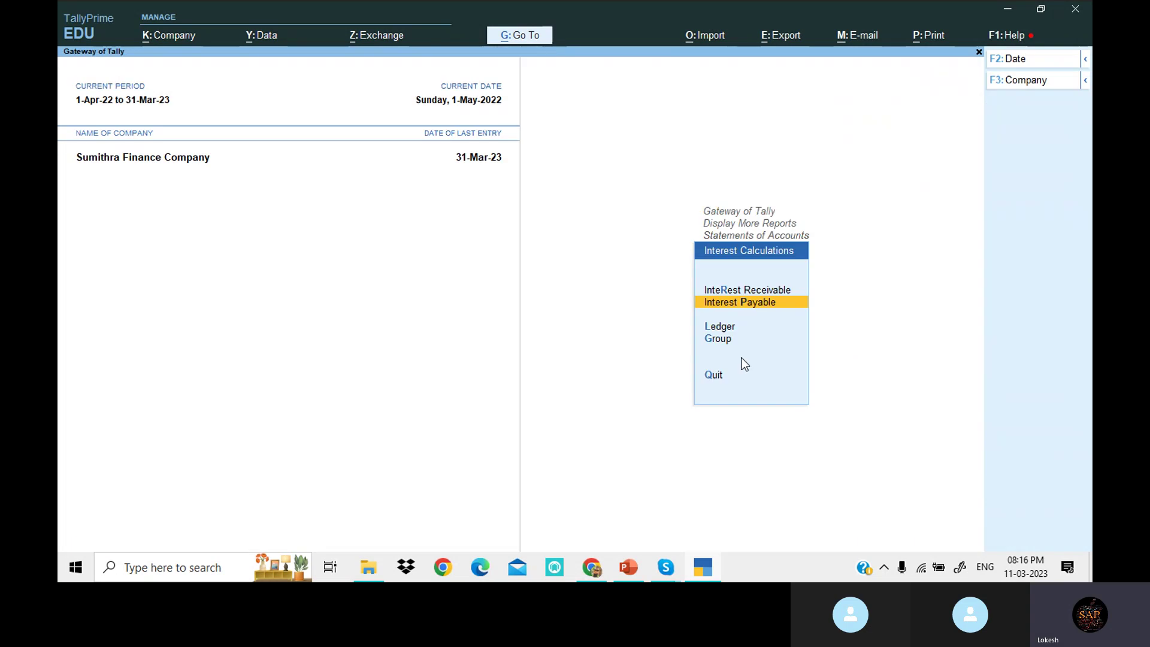
key(Escape)
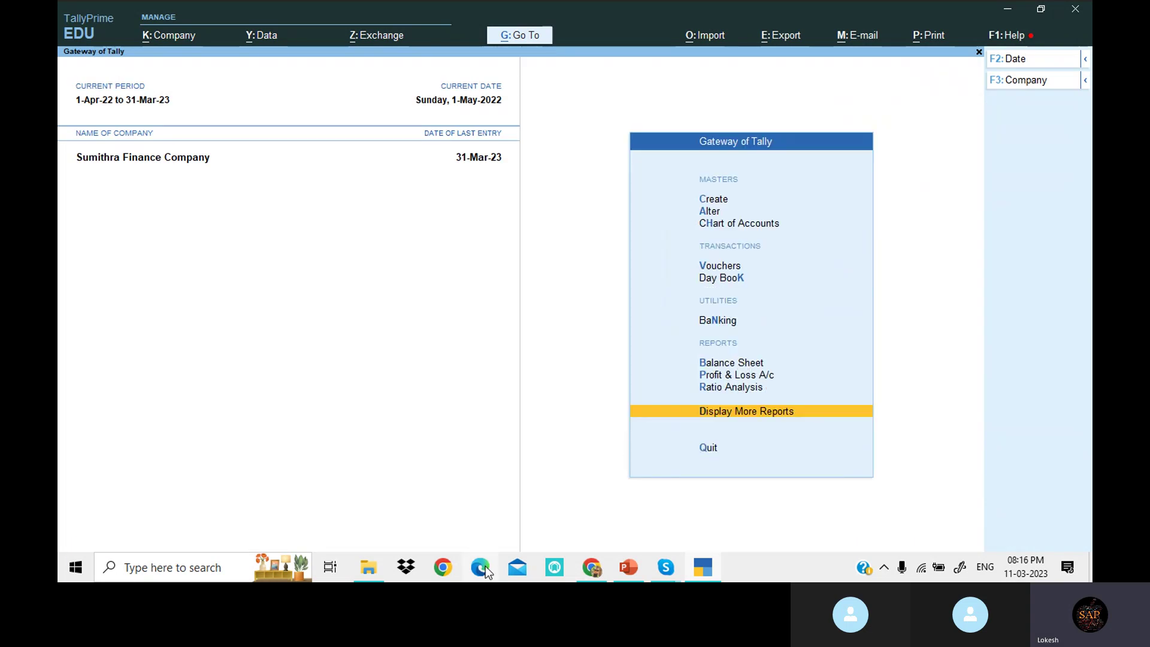
- Switch to the Skype group call window
click(666, 566)
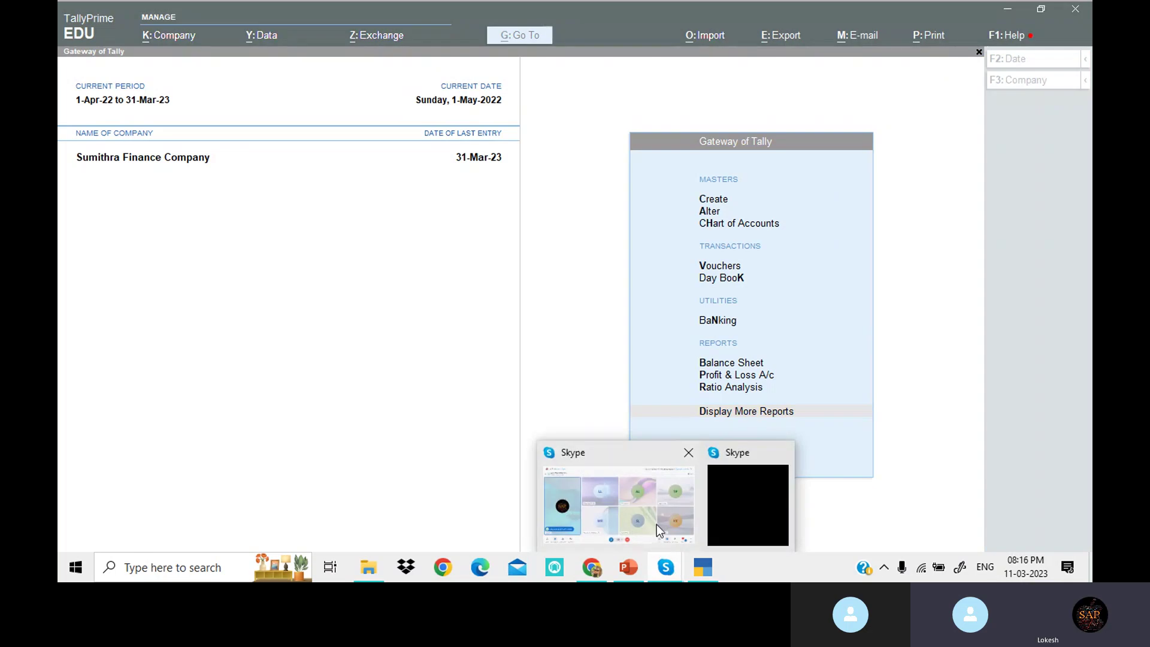
click(666, 508)
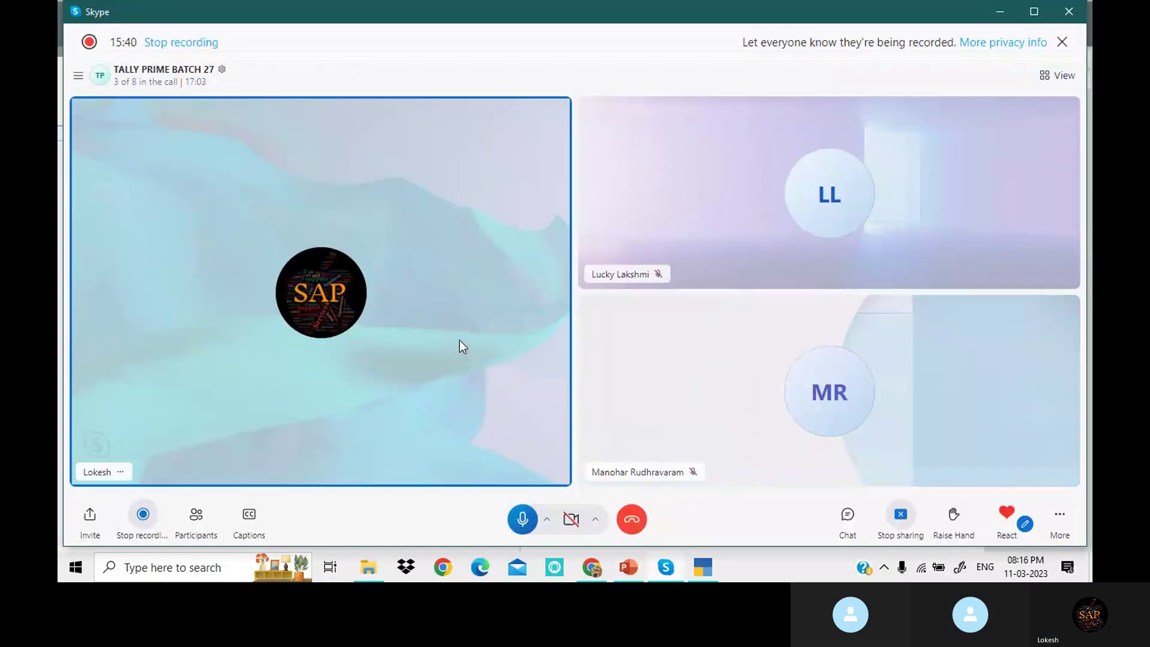